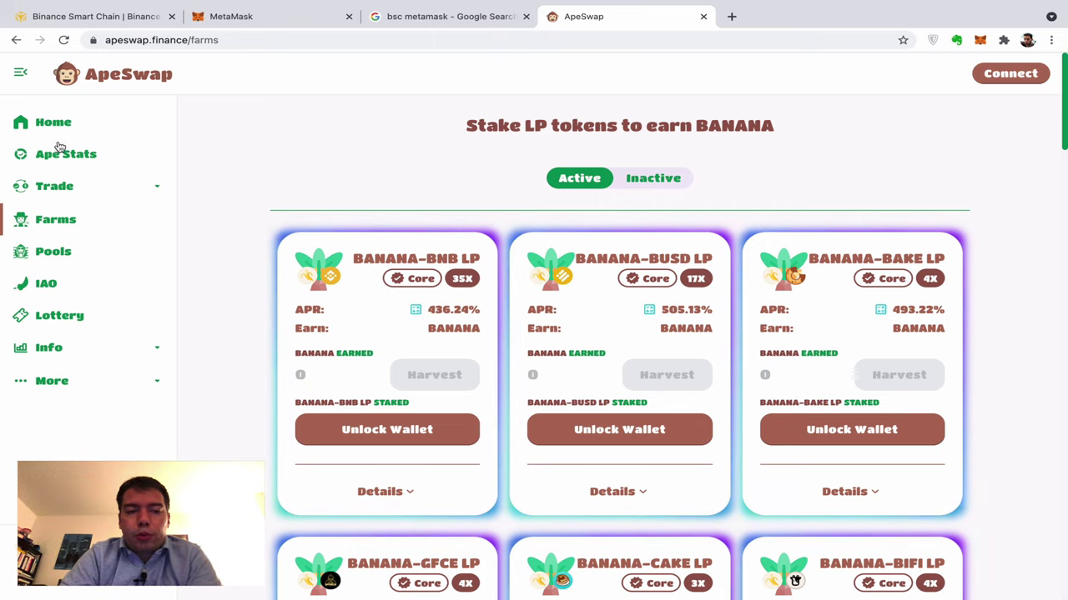
- Open ApeSwap's token exchange page and bring up the wallet connection options
{"action": "left_click", "coordinate": [93, 194]}
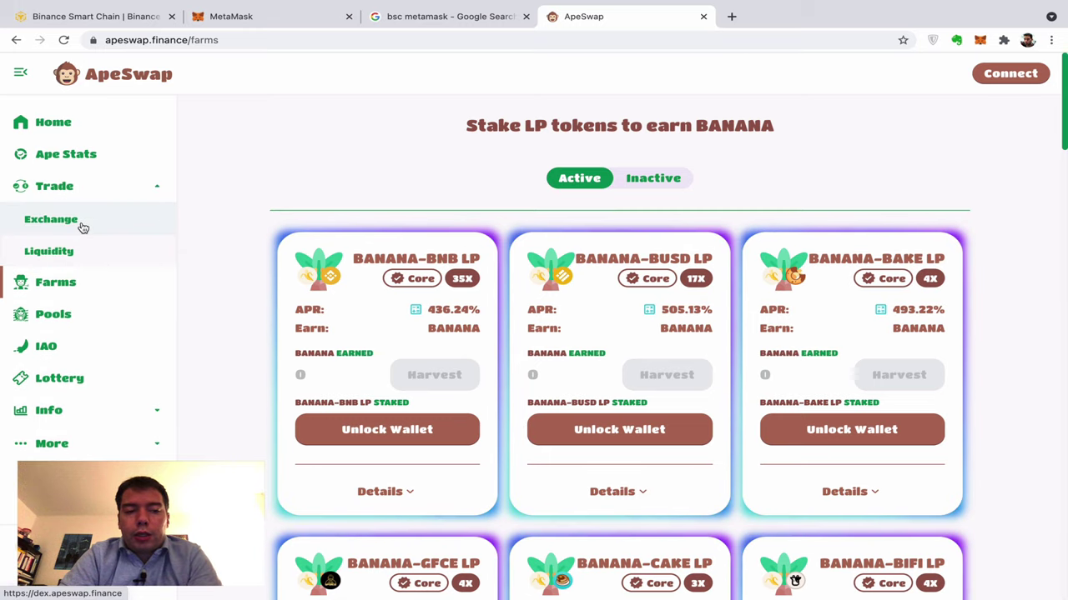
{"action": "left_click", "coordinate": [83, 222]}
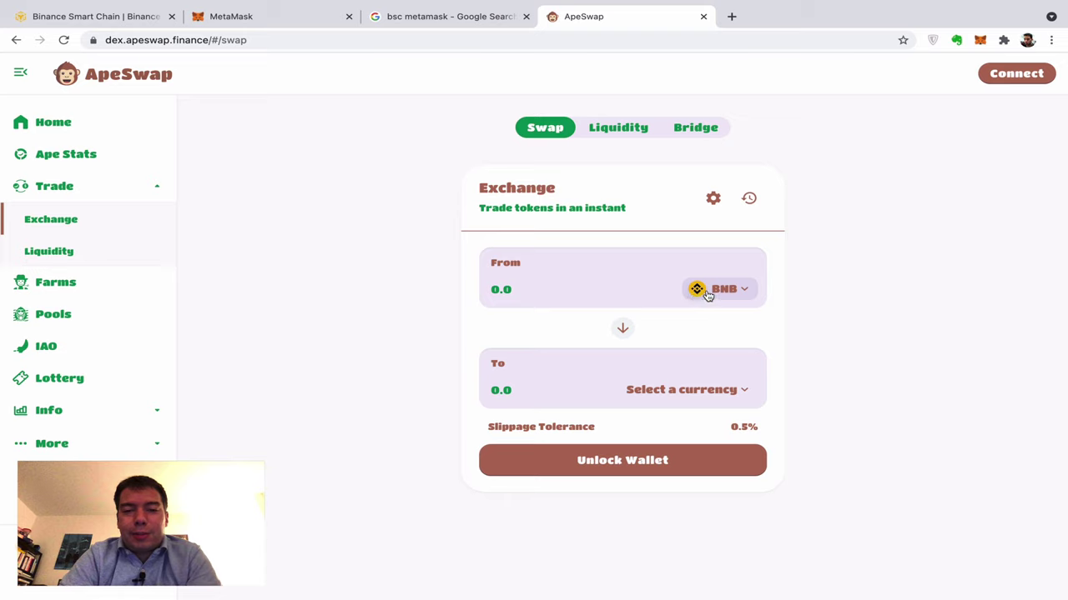
{"action": "left_click", "coordinate": [1017, 75]}
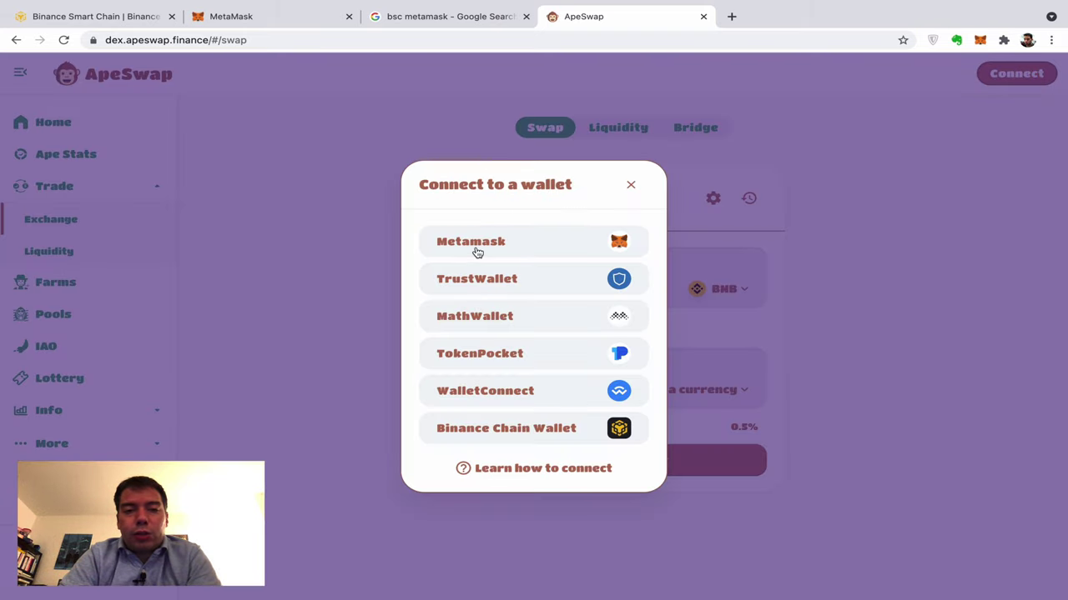
{"action": "left_click", "coordinate": [782, 235]}
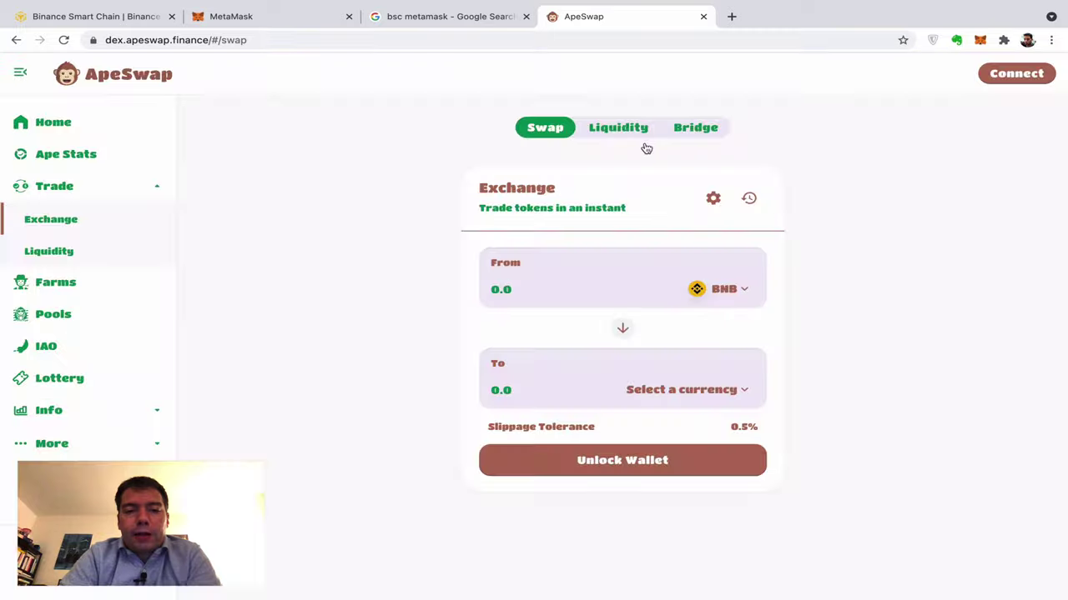
- Switch to MetaMask and start adding a new network in its network settings
{"action": "left_click", "coordinate": [256, 25]}
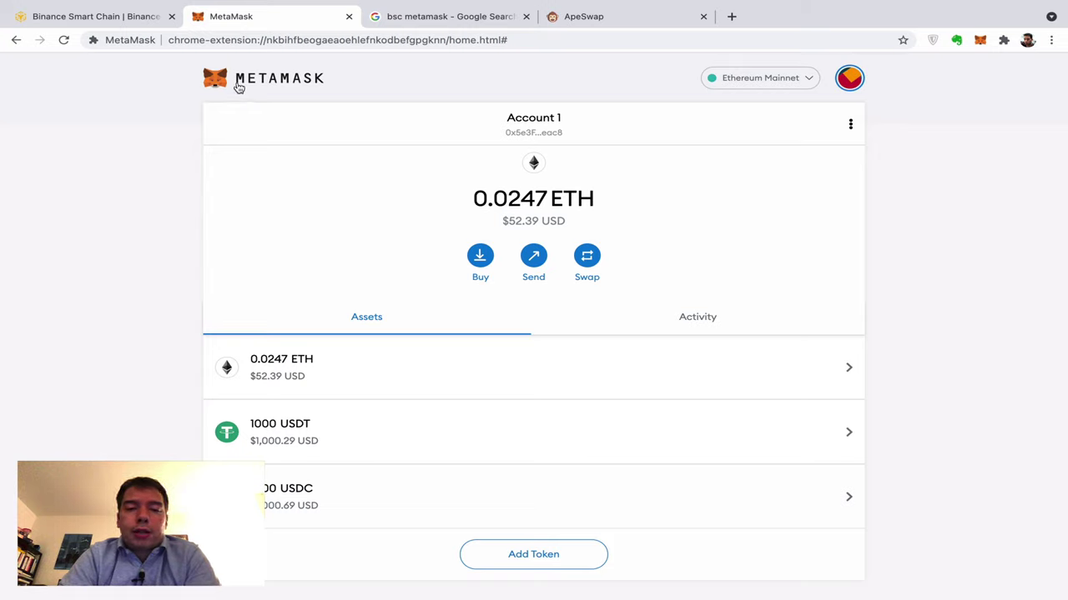
{"action": "left_click", "coordinate": [851, 81]}
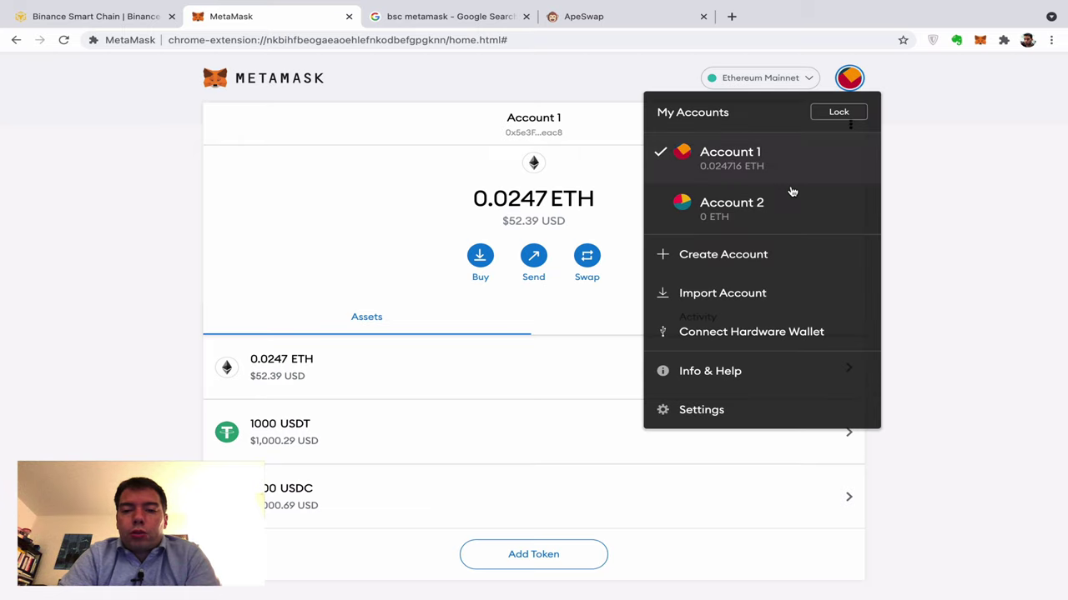
{"action": "left_click", "coordinate": [721, 410]}
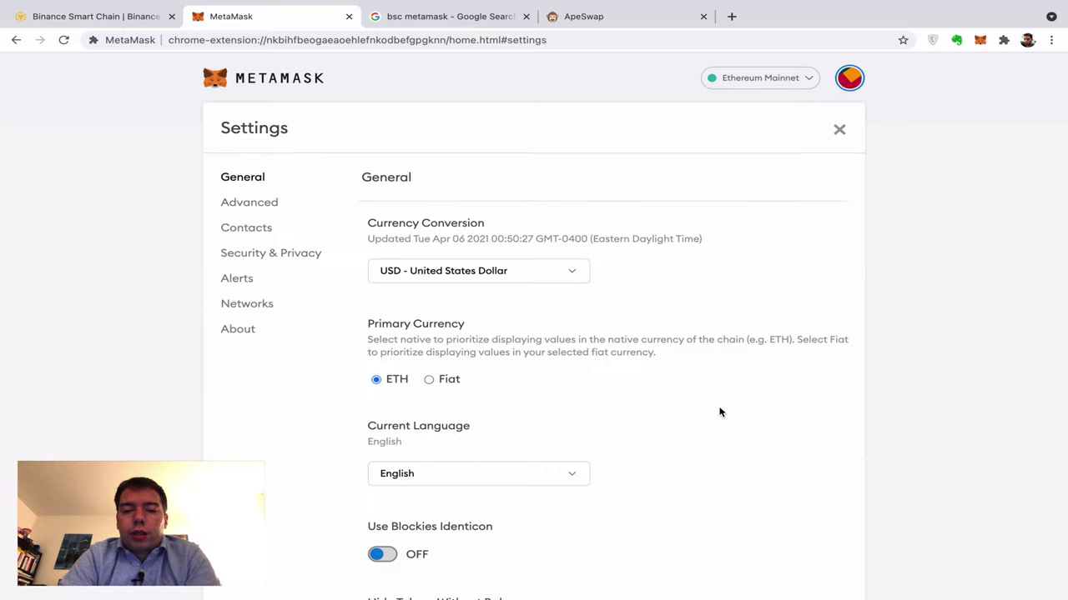
{"action": "left_click", "coordinate": [241, 204]}
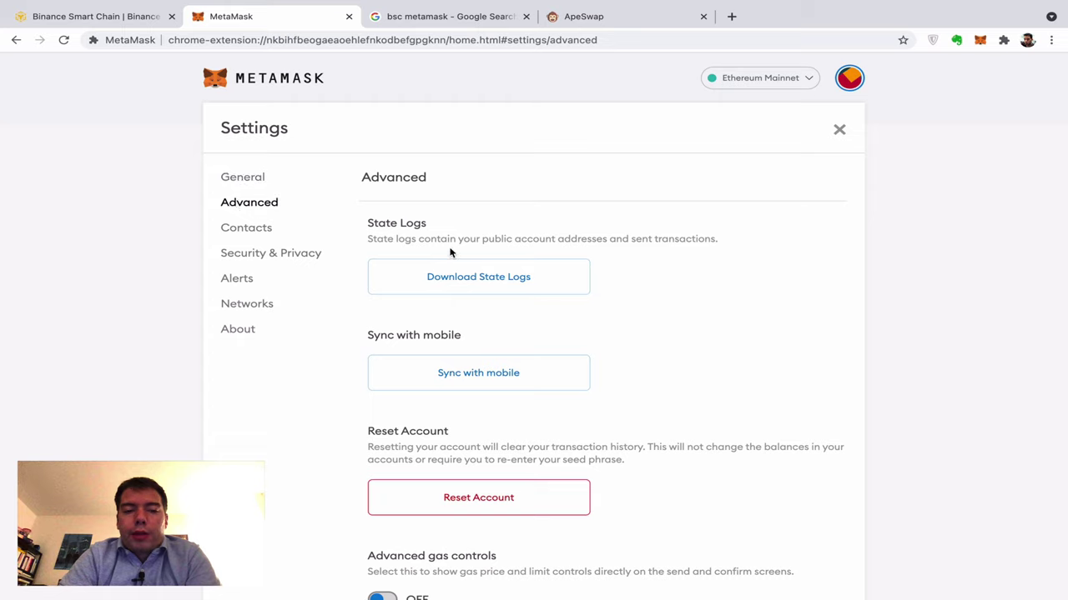
{"action": "left_click", "coordinate": [261, 307]}
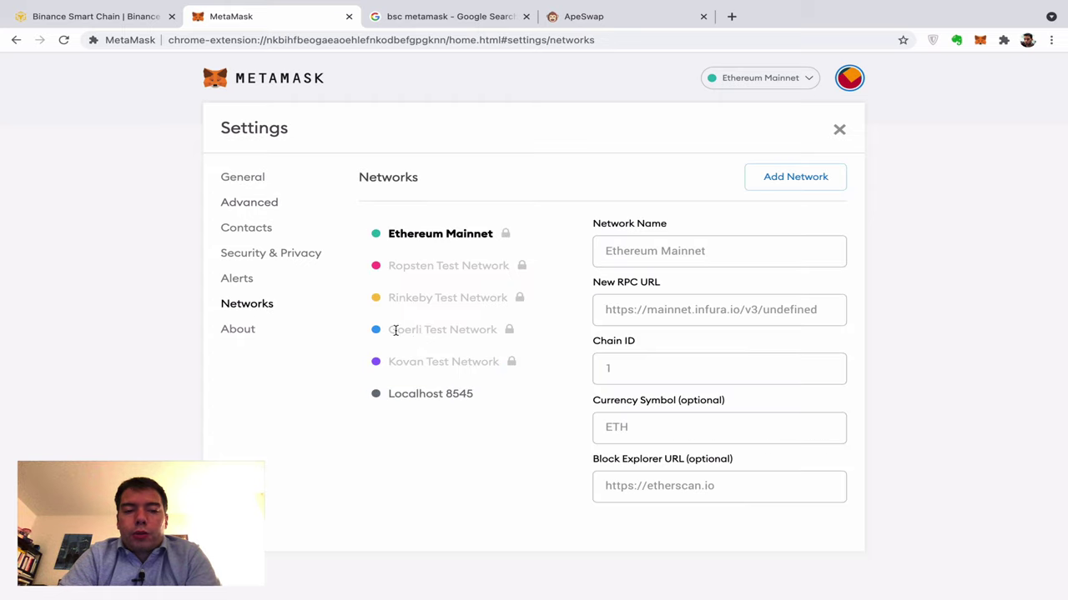
{"action": "left_click", "coordinate": [813, 182]}
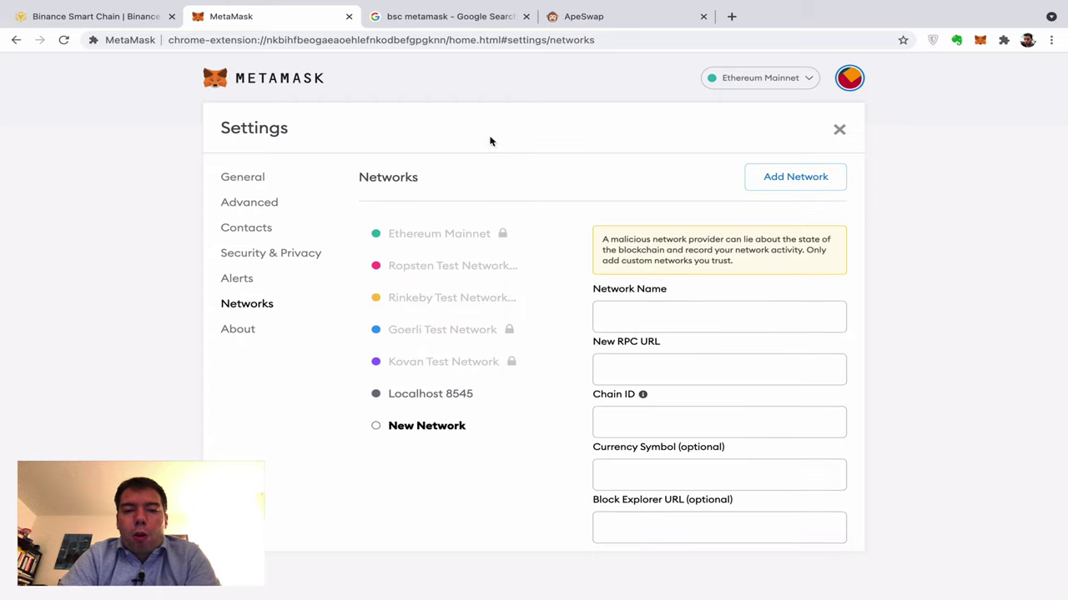
- From the "bsc metamask" search results, open the Binance Academy article on connecting MetaMask to Binance Smart Chain
{"action": "left_click", "coordinate": [435, 15]}
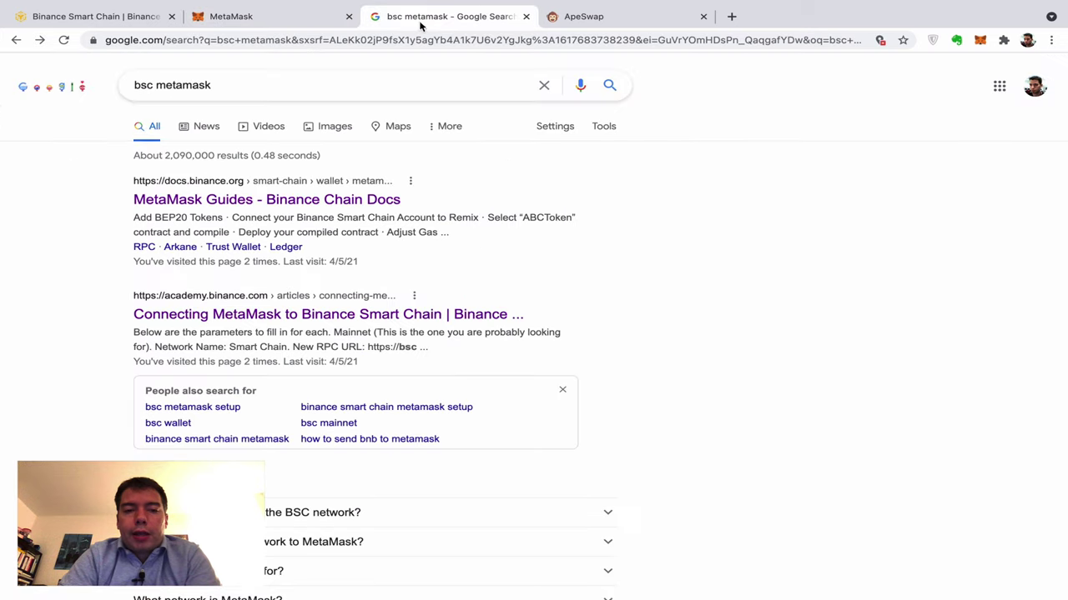
{"action": "left_click", "coordinate": [144, 81]}
{"action": "key", "text": "Escape"}
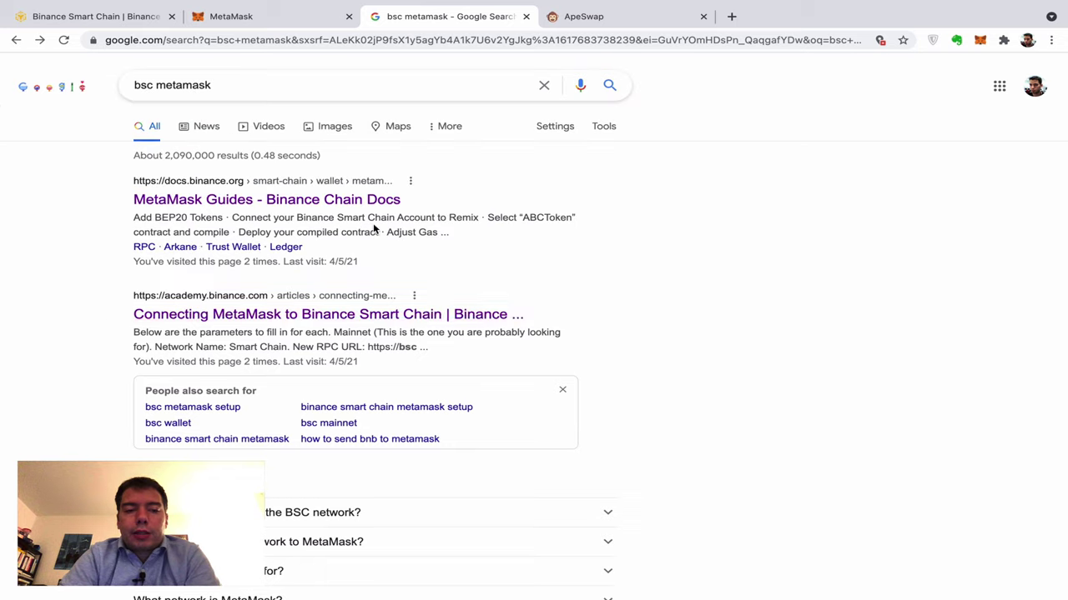
{"action": "left_click", "coordinate": [249, 315]}
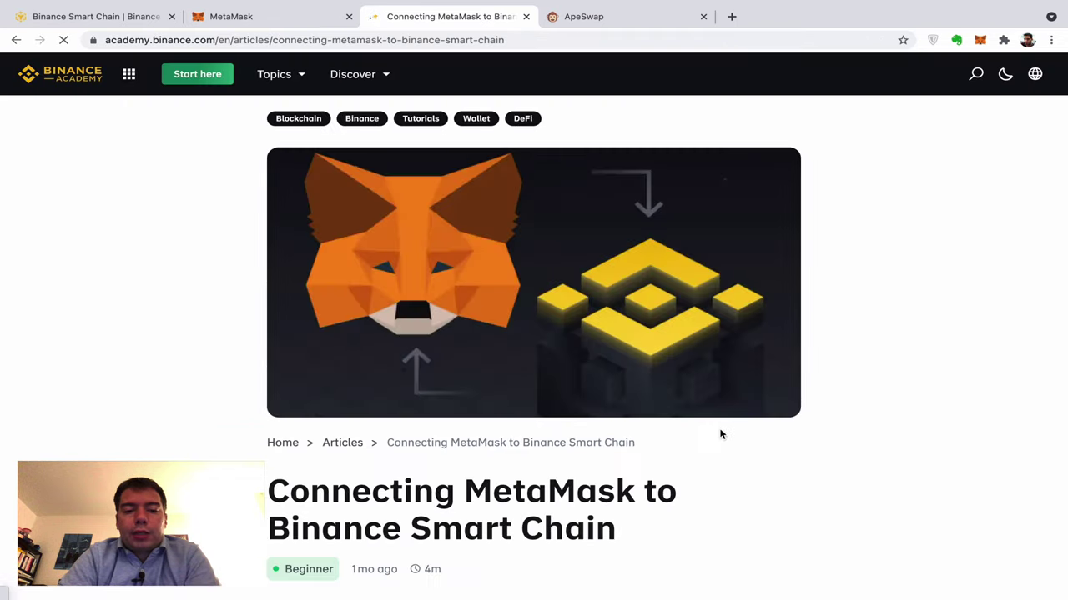
{"action": "scroll", "coordinate": [723, 432], "scroll_direction": "down", "scroll_amount": 2}
{"action": "scroll", "coordinate": [722, 434], "scroll_direction": "down", "scroll_amount": 12}
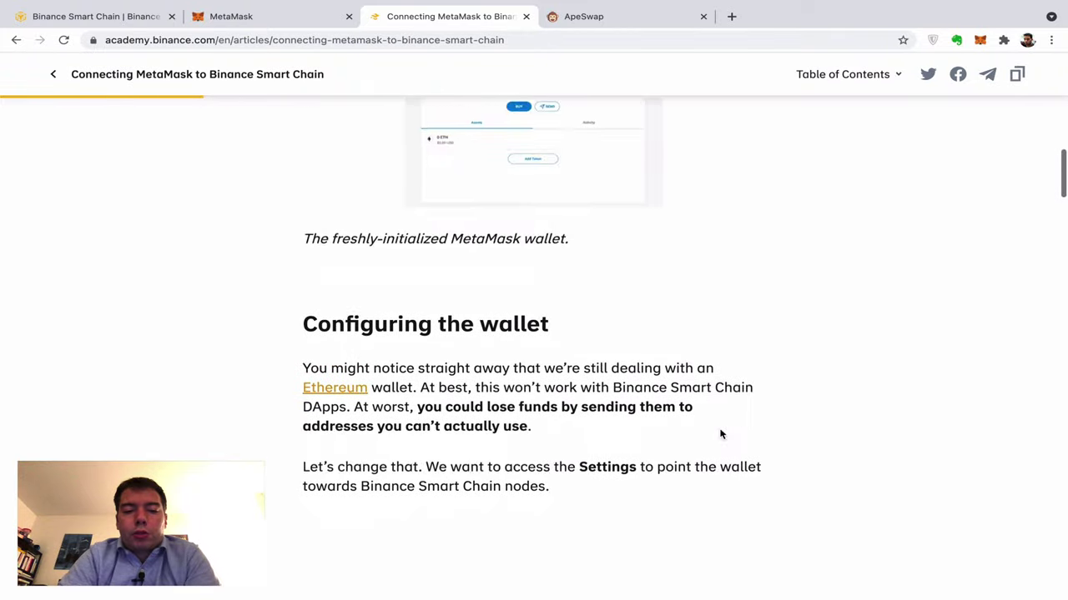
{"action": "scroll", "coordinate": [722, 435], "scroll_direction": "down", "scroll_amount": 12}
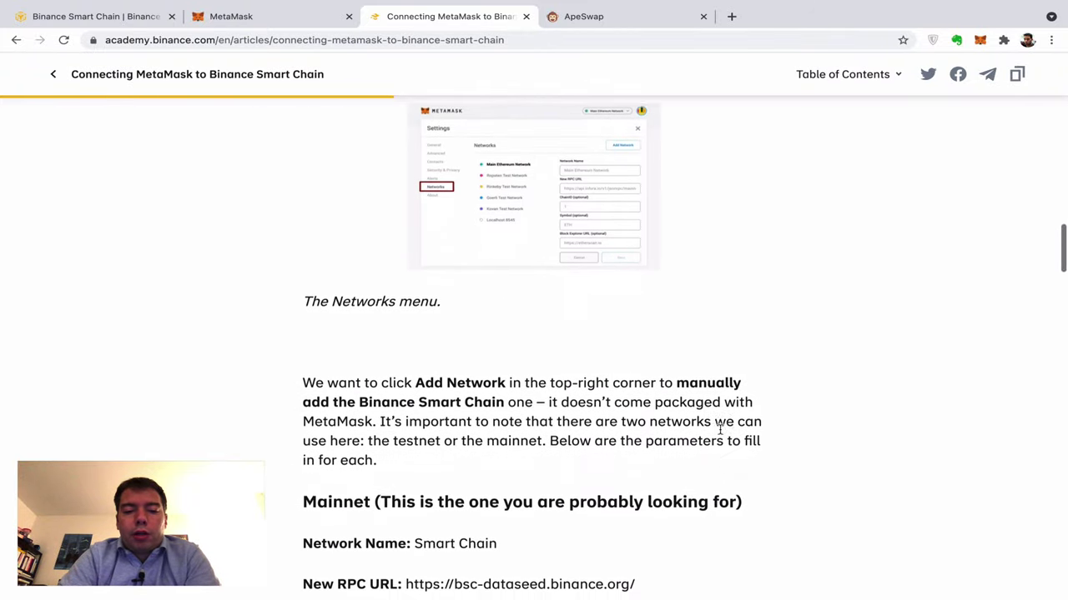
{"action": "scroll", "coordinate": [701, 417], "scroll_direction": "down", "scroll_amount": 1}
{"action": "left_click_drag", "start_coordinate": [642, 382], "coordinate": [405, 380]}
{"action": "key", "text": "ctrl+c"}
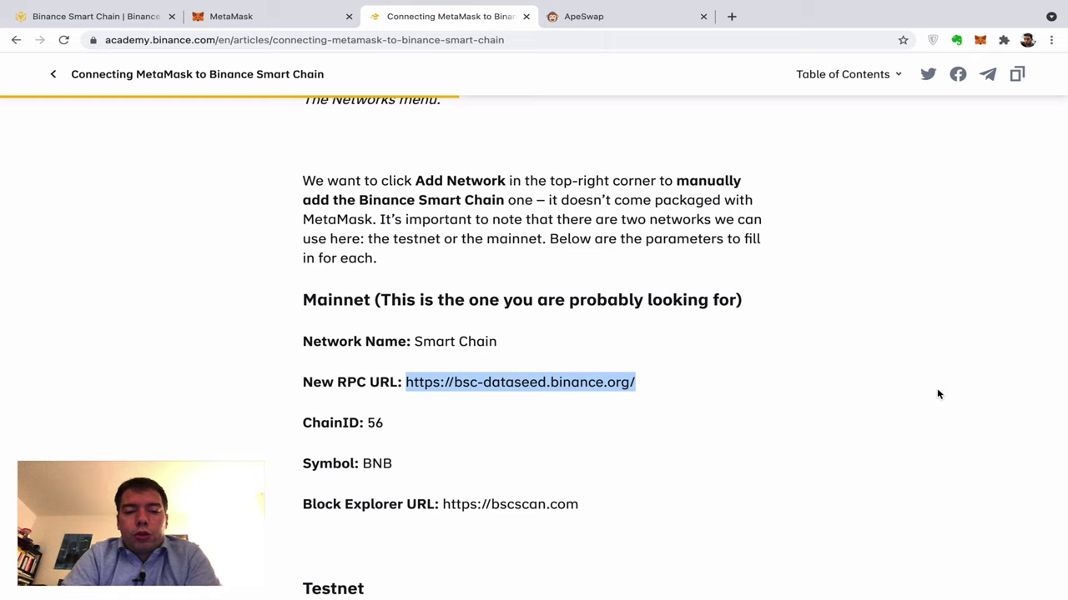
{"action": "key", "text": "ctrl+shift+Tab"}
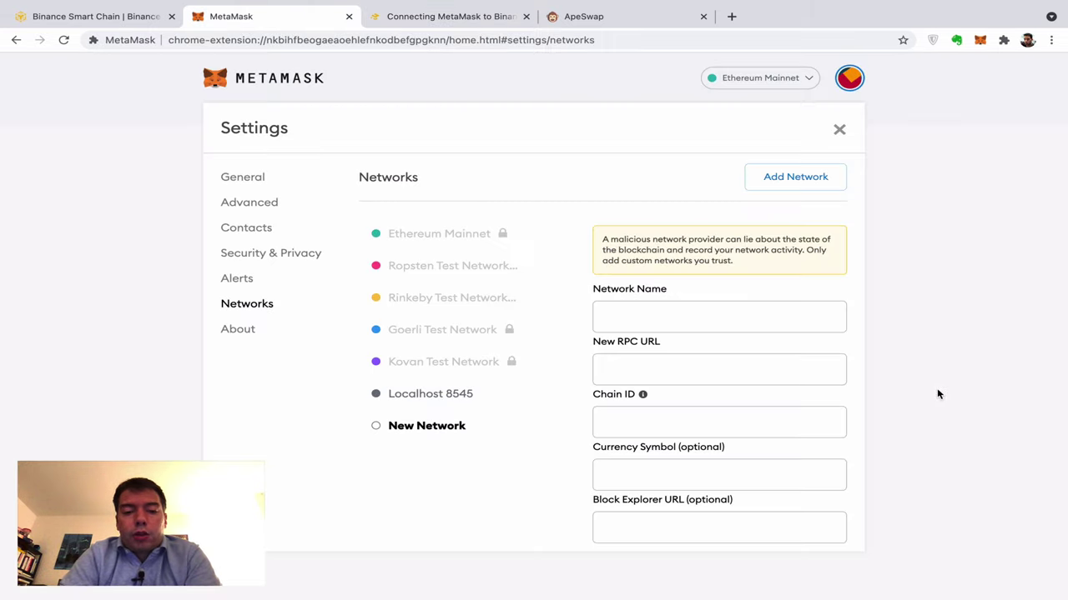
{"action": "left_click", "coordinate": [667, 362]}
{"action": "key", "text": "ctrl+v"}
{"action": "left_click", "coordinate": [663, 319]}
{"action": "type", "text": "BSC"}
{"action": "left_click", "coordinate": [902, 313]}
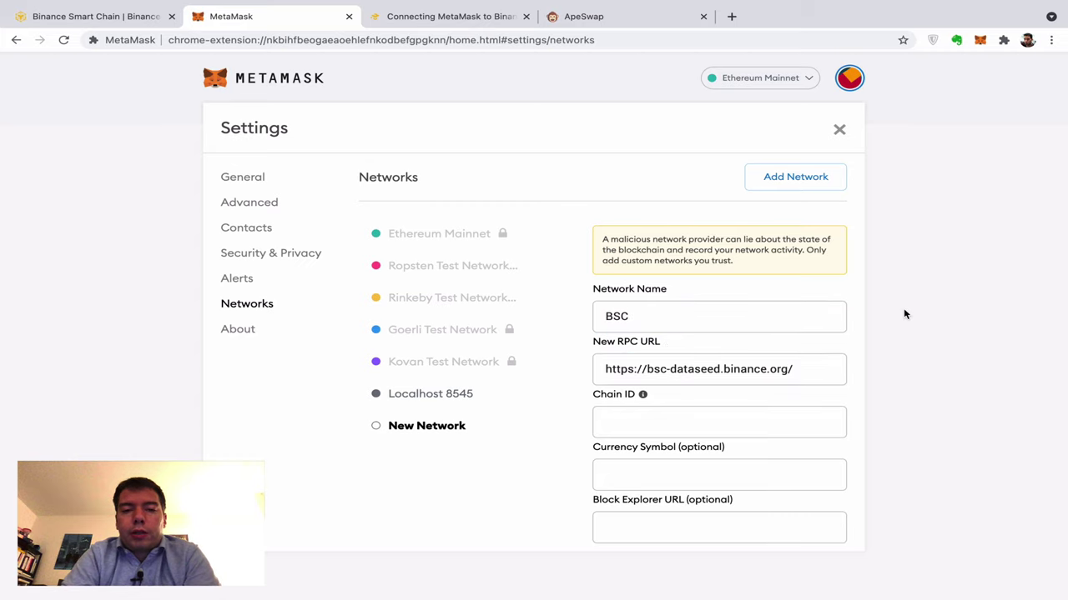
- Copy the mainnet chain ID 56 from the article into the BSC network form
{"action": "key", "text": "ctrl+Tab"}
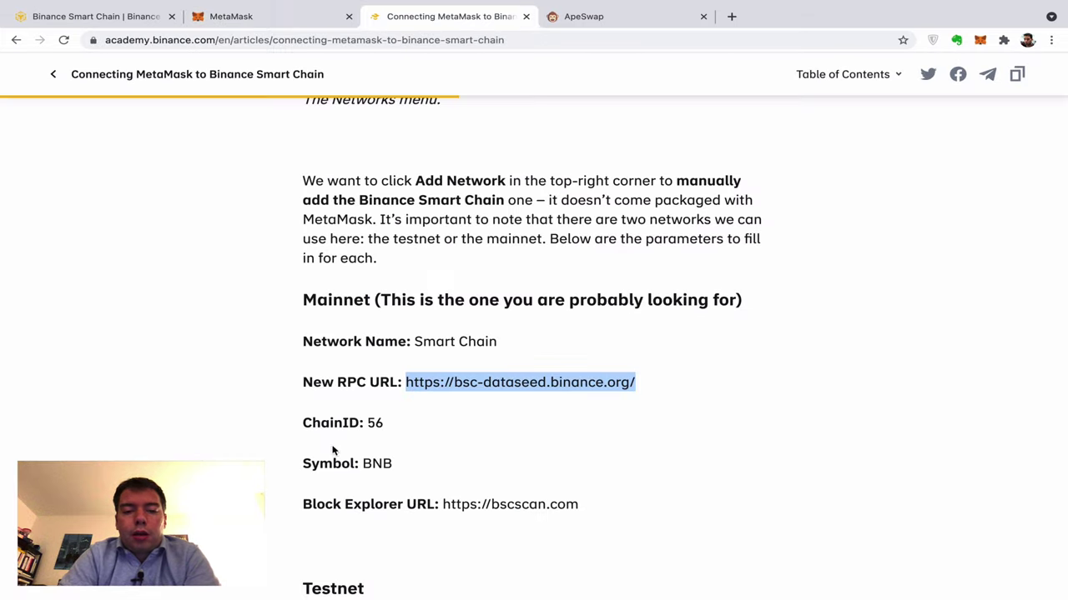
{"action": "double_click", "coordinate": [375, 423]}
{"action": "key", "text": "ctrl+c"}
{"action": "key", "text": "ctrl+shift+Tab"}
{"action": "left_click", "coordinate": [700, 423]}
{"action": "key", "text": "ctrl+v"}
- Copy the symbol BNB from the article as the network's currency symbol and save the BSC network
{"action": "key", "text": "ctrl+Tab"}
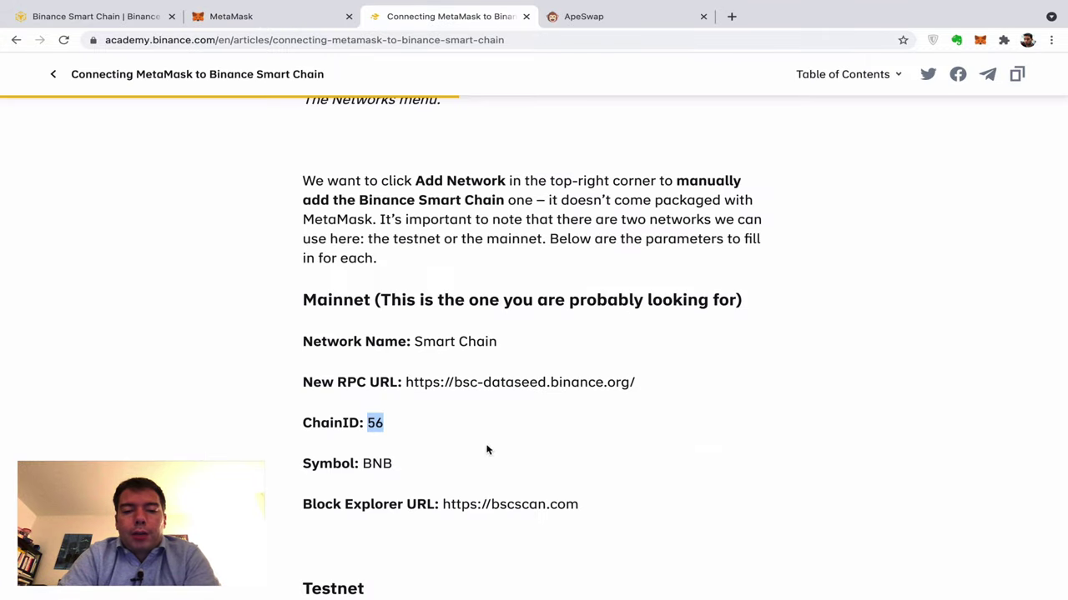
{"action": "double_click", "coordinate": [375, 467]}
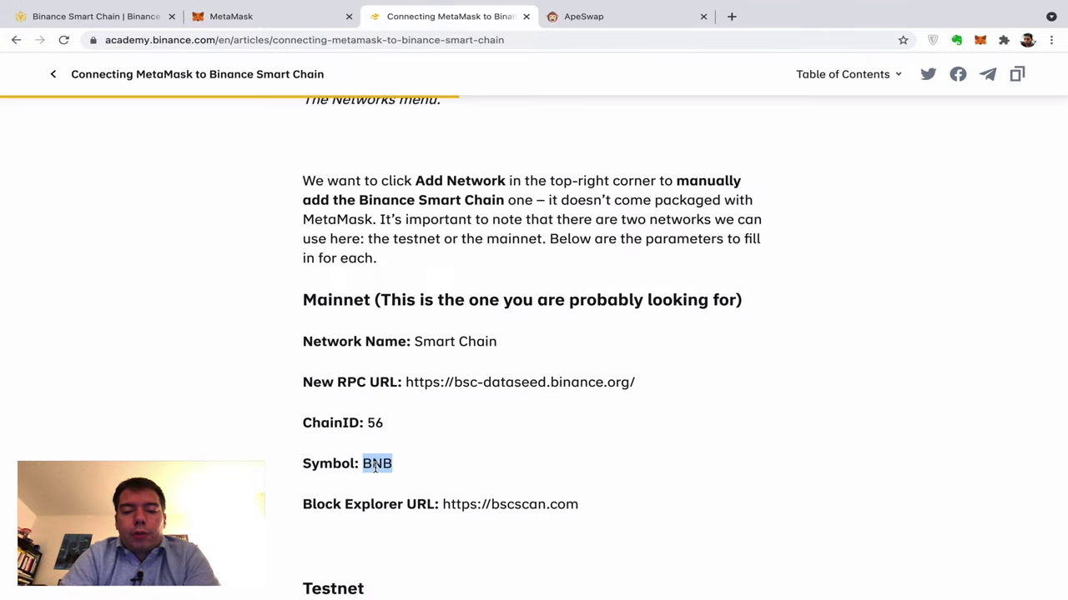
{"action": "key", "text": "ctrl+c"}
{"action": "key", "text": "ctrl+shift+Tab"}
{"action": "left_click", "coordinate": [709, 468]}
{"action": "key", "text": "ctrl+v"}
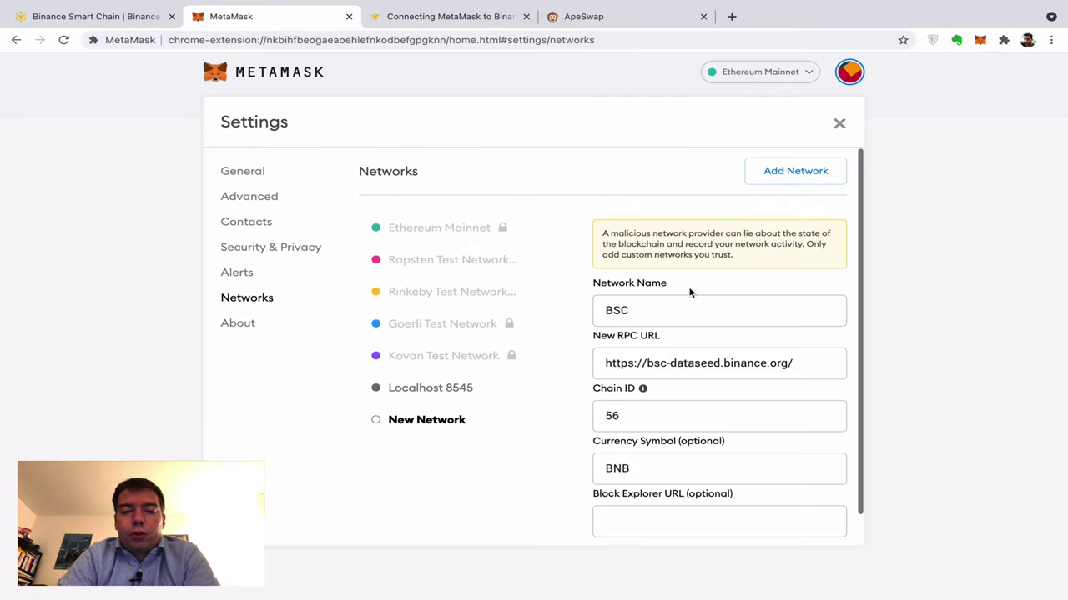
{"action": "scroll", "coordinate": [701, 334], "scroll_direction": "down", "scroll_amount": 2}
{"action": "left_click", "coordinate": [773, 534]}
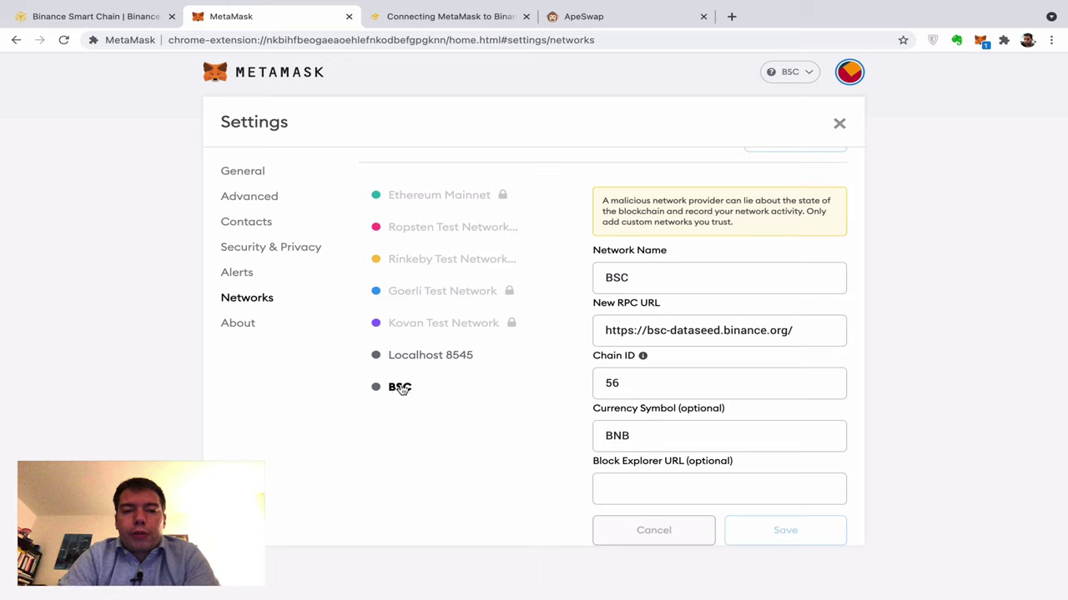
- Check the selected network, return to MetaMask's home page, and approve connecting Account 1 to dex.apeswap.finance
{"action": "left_click", "coordinate": [800, 73]}
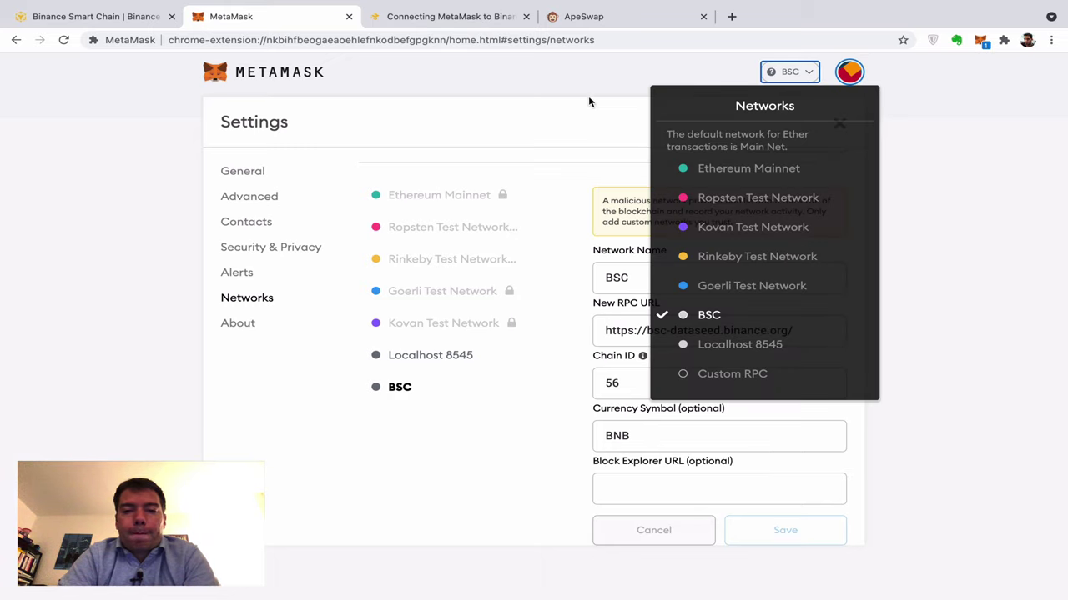
{"action": "left_click", "coordinate": [437, 87]}
{"action": "left_click", "coordinate": [287, 67]}
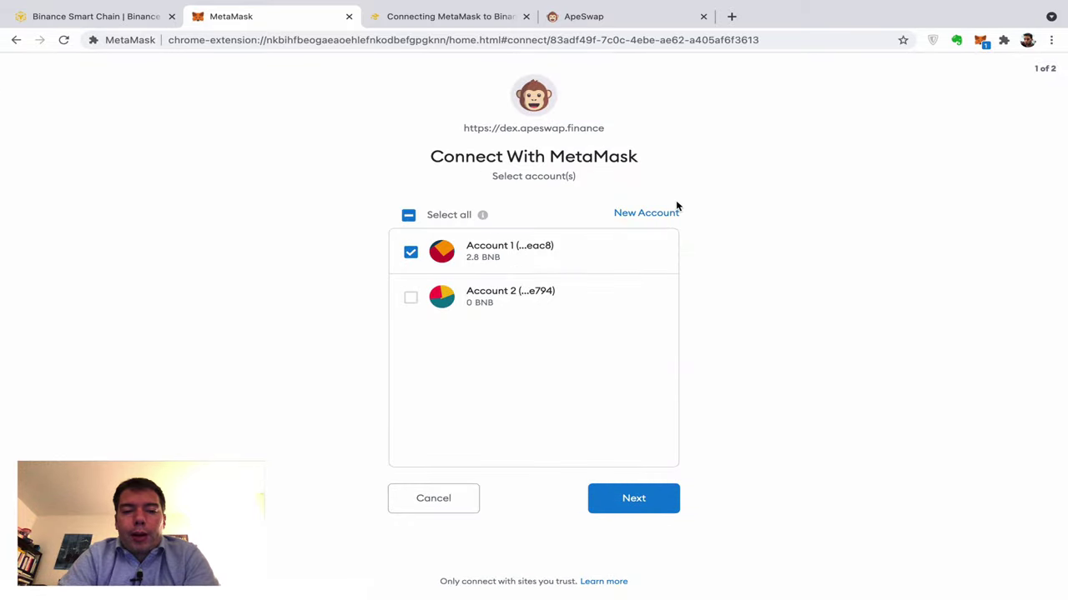
{"action": "left_click", "coordinate": [646, 503]}
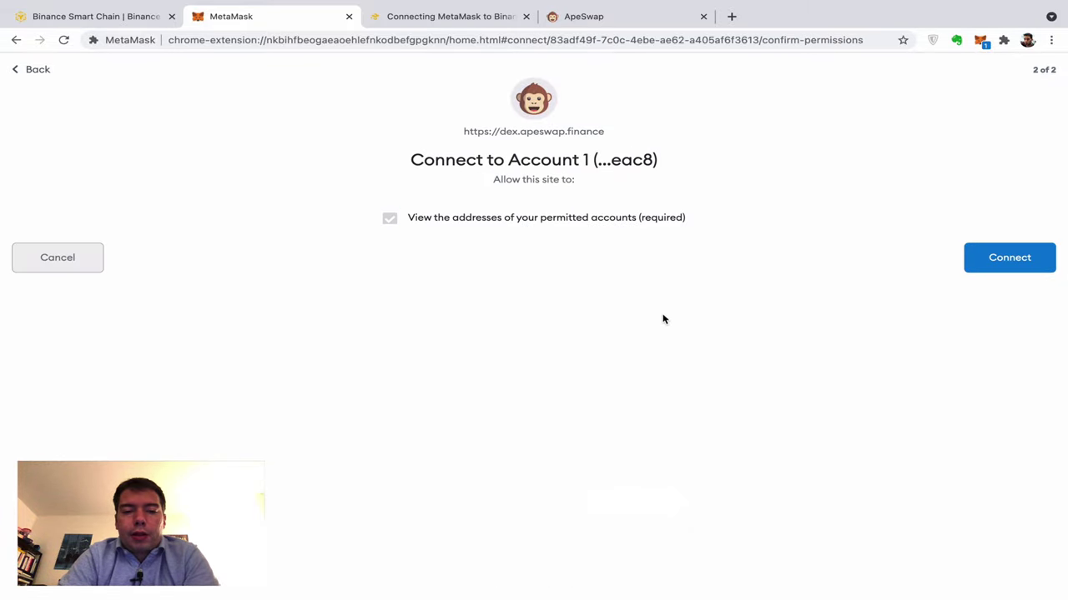
{"action": "left_click", "coordinate": [1009, 265]}
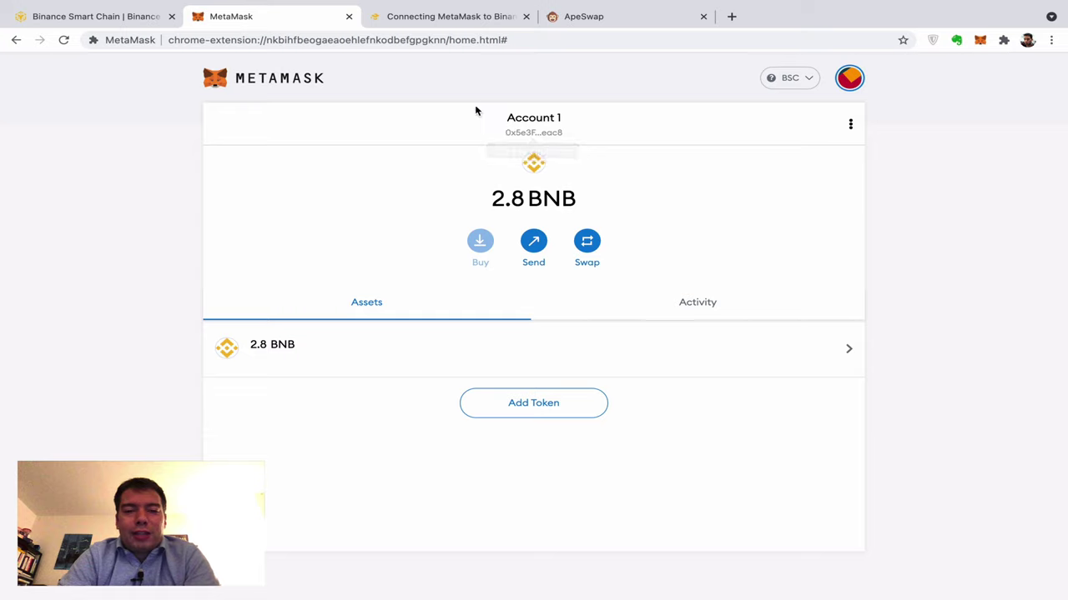
- Check Account 1's BNB balance in MetaMask and close the Binance Academy article to get back to ApeSwap
{"action": "left_click_drag", "start_coordinate": [497, 204], "coordinate": [574, 204]}
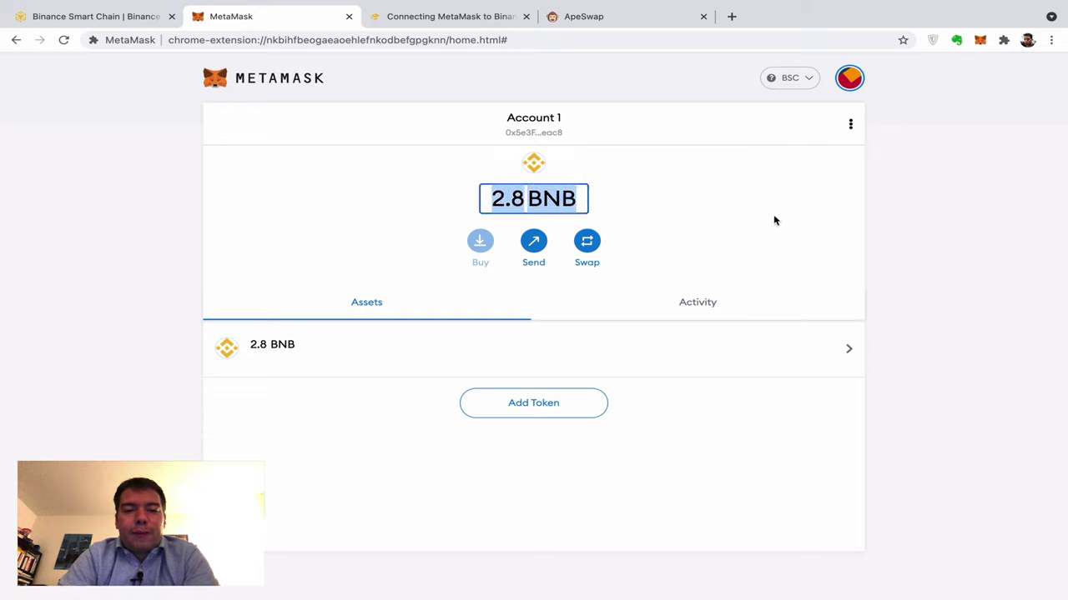
{"action": "left_click", "coordinate": [889, 252]}
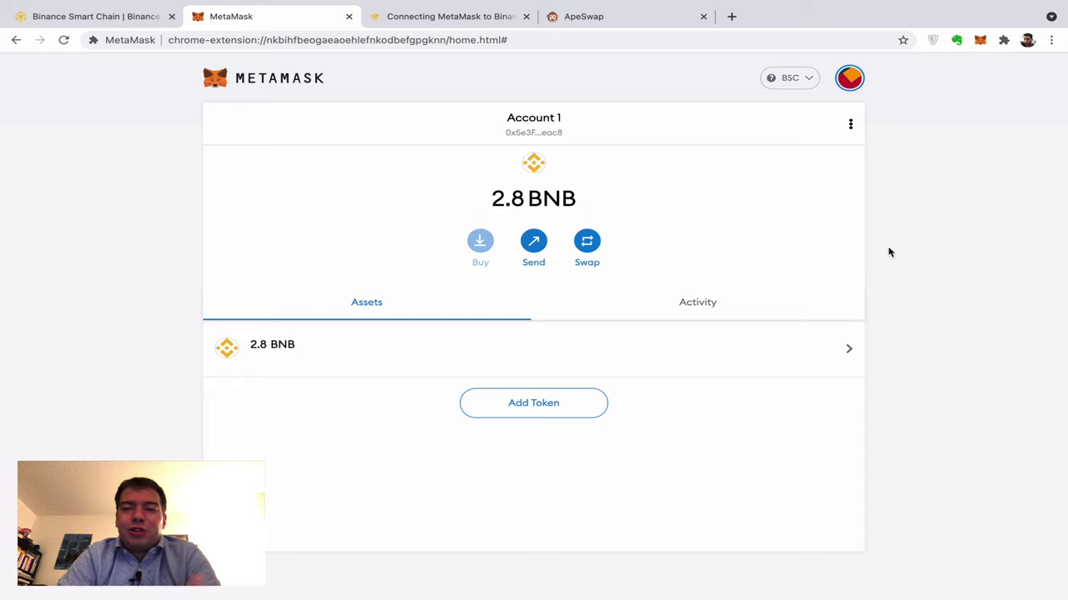
{"action": "left_click", "coordinate": [443, 18]}
{"action": "key", "text": "ctrl+w"}
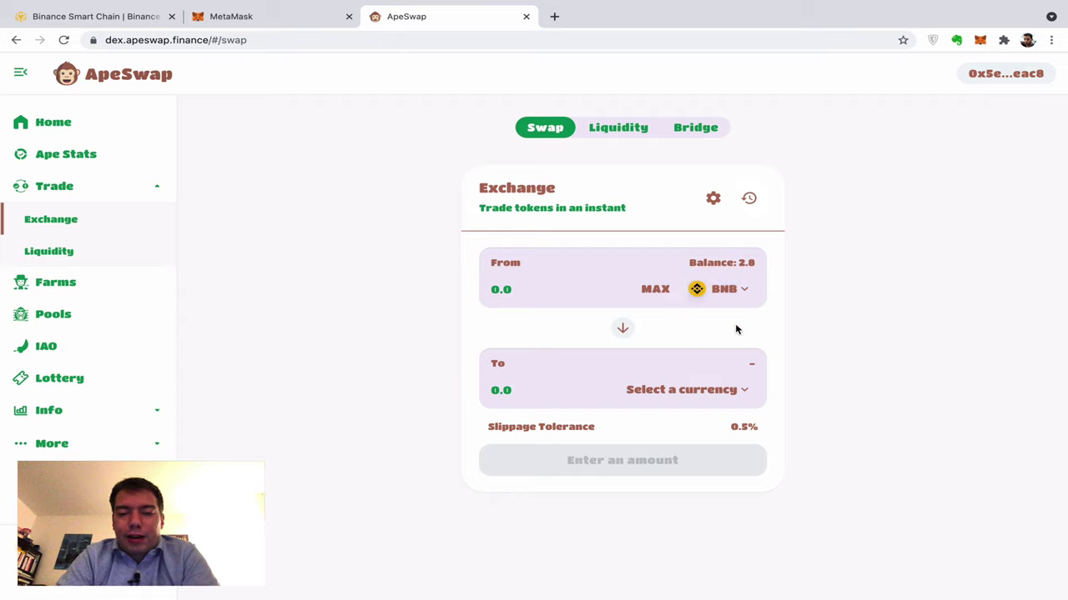
- Set the amount of BNB to swap from to 1.2
{"action": "left_click", "coordinate": [749, 265]}
{"action": "left_click_drag", "start_coordinate": [503, 292], "coordinate": [648, 291]}
{"action": "type", "text": "1.2"}
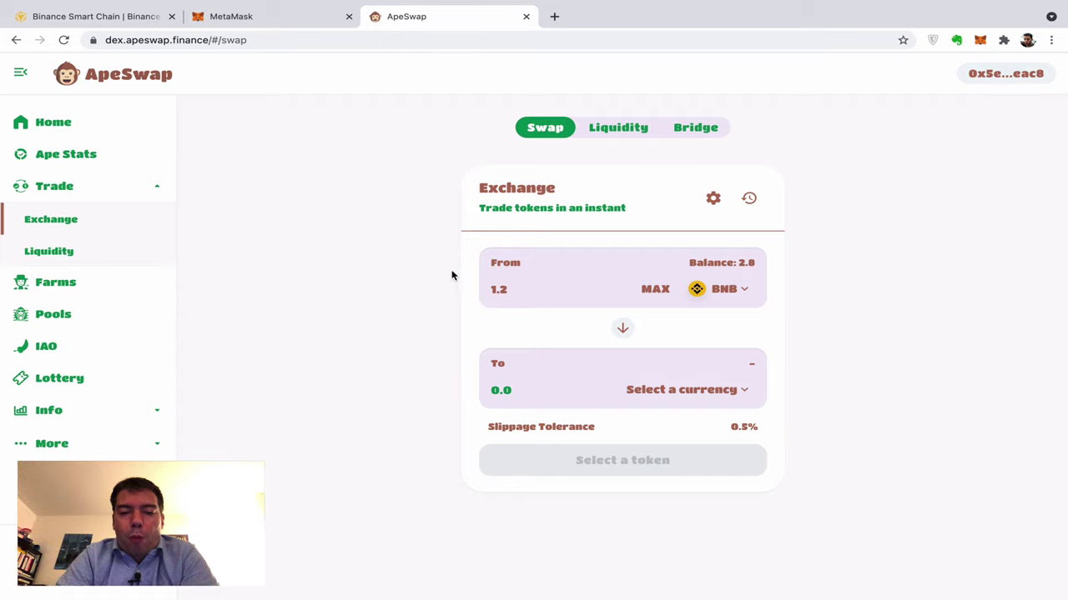
- Choose BUSD as the token to receive and review the swap's price impact and fee details
{"action": "left_click", "coordinate": [679, 398]}
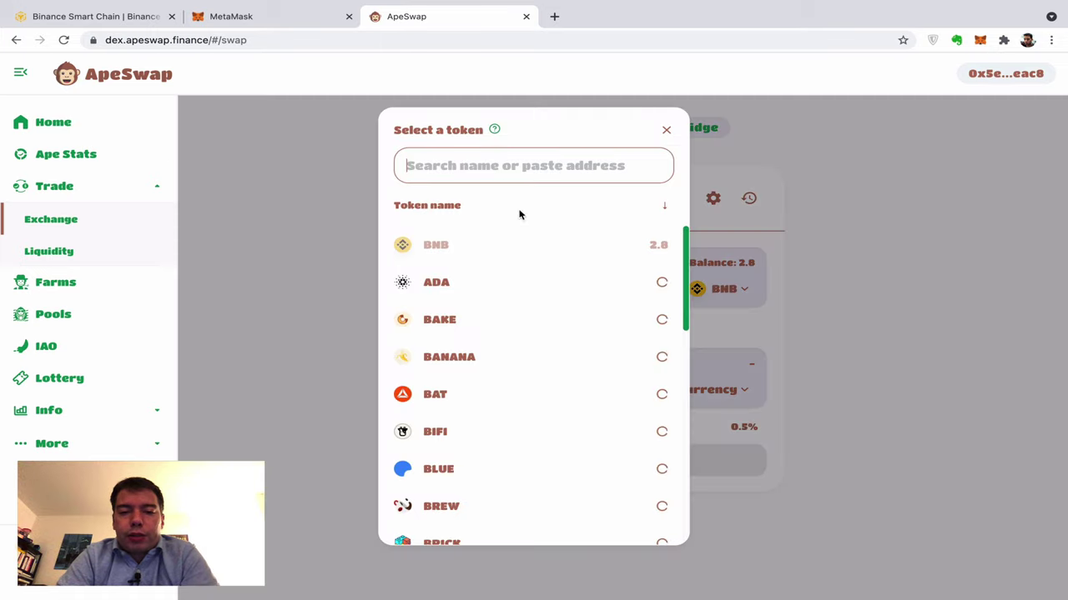
{"action": "type", "text": "busd"}
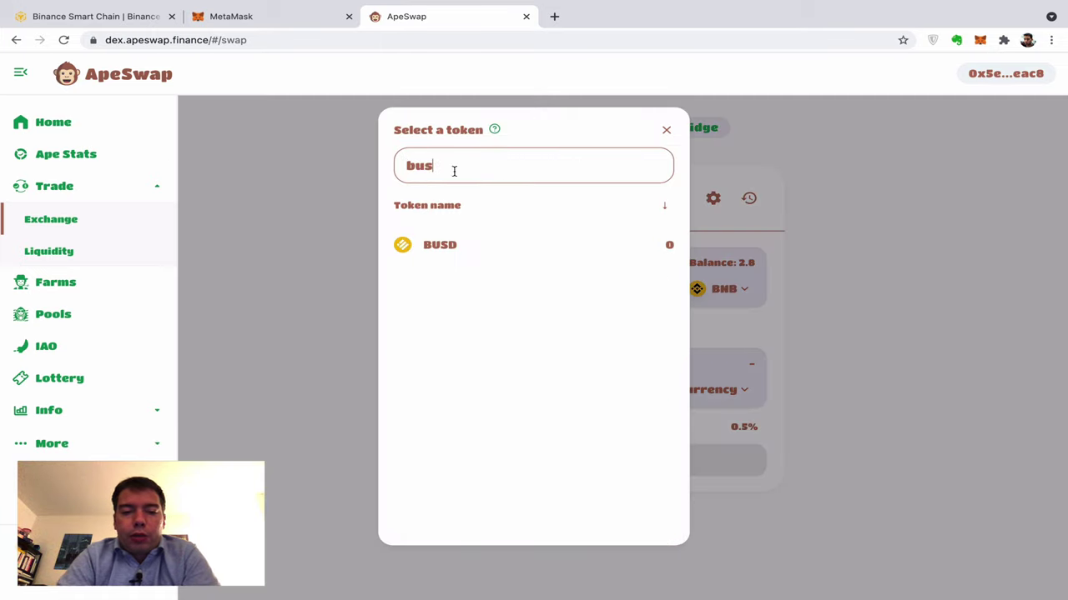
{"action": "left_click", "coordinate": [432, 242]}
{"action": "scroll", "coordinate": [867, 390], "scroll_direction": "down", "scroll_amount": 2}
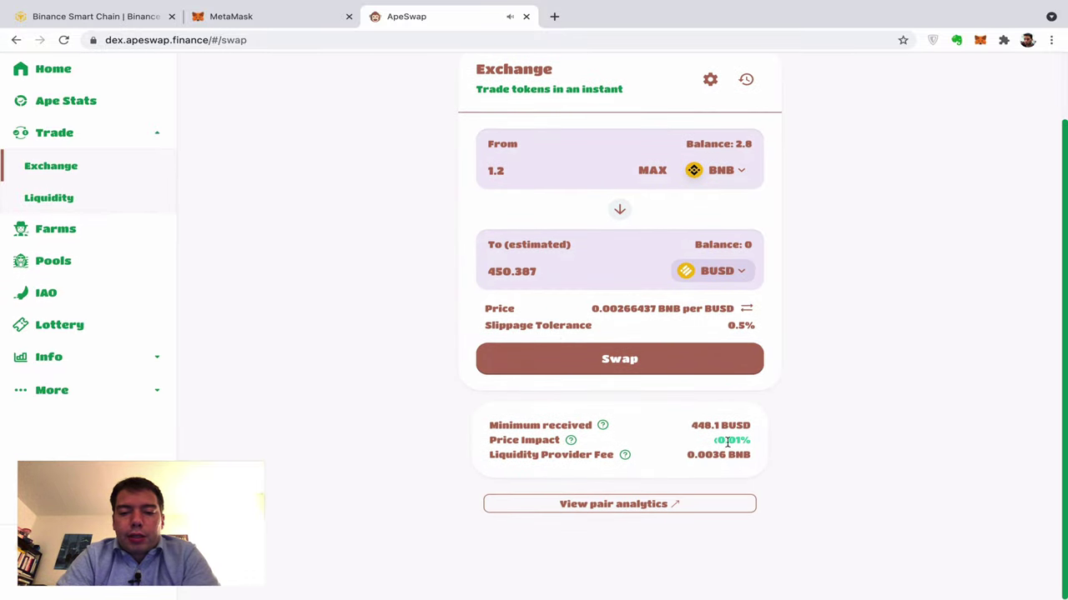
{"action": "scroll", "coordinate": [862, 380], "scroll_direction": "up", "scroll_amount": 1}
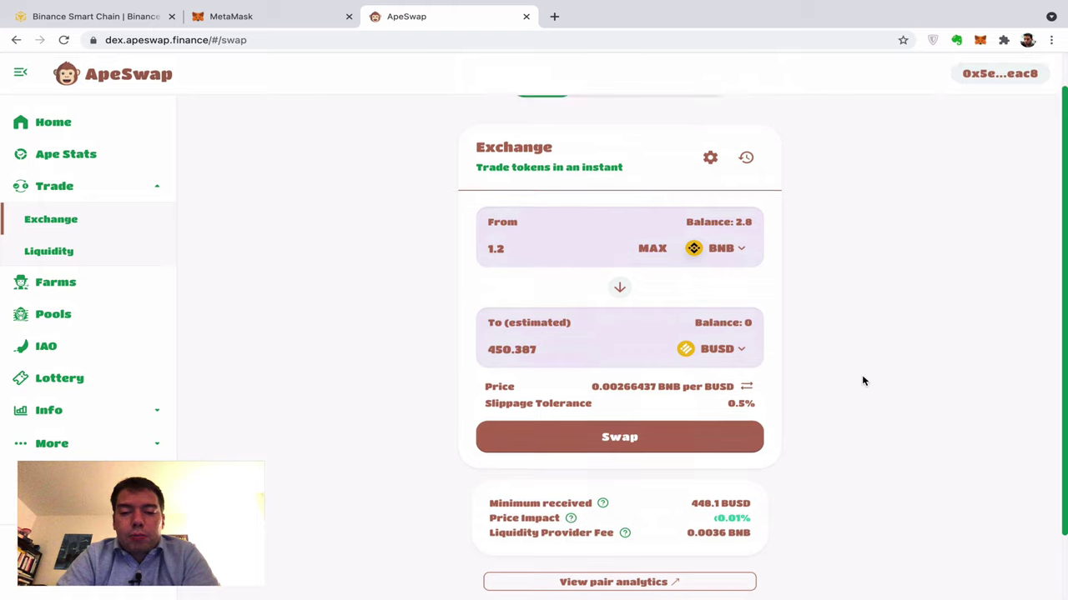
- Confirm the swap of 1.2 BNB for BUSD in ApeSwap and MetaMask, and check the updated token balances
{"action": "left_click", "coordinate": [629, 440]}
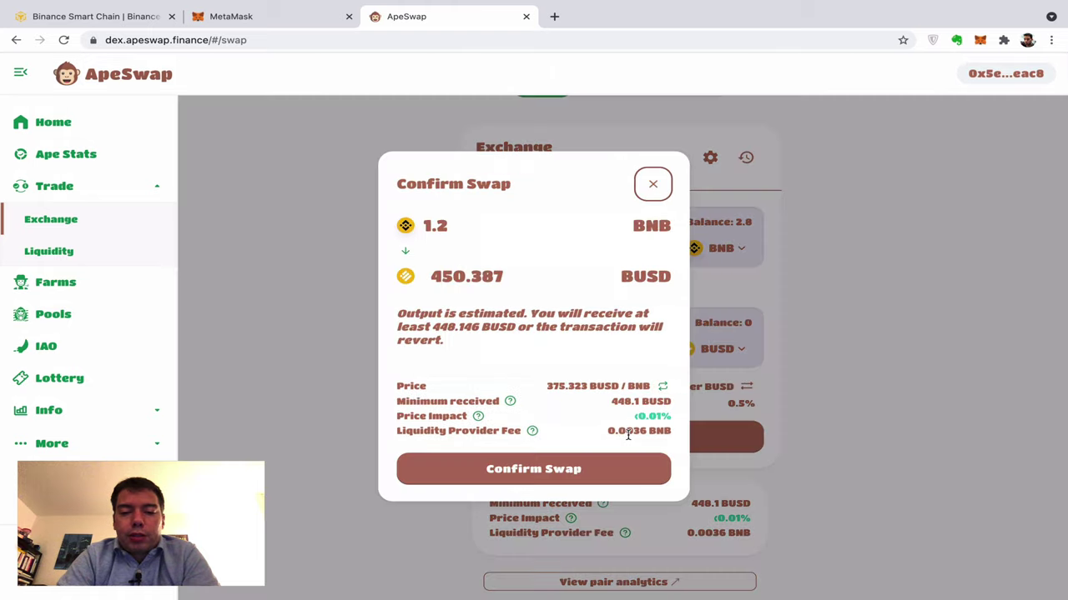
{"action": "left_click", "coordinate": [552, 468]}
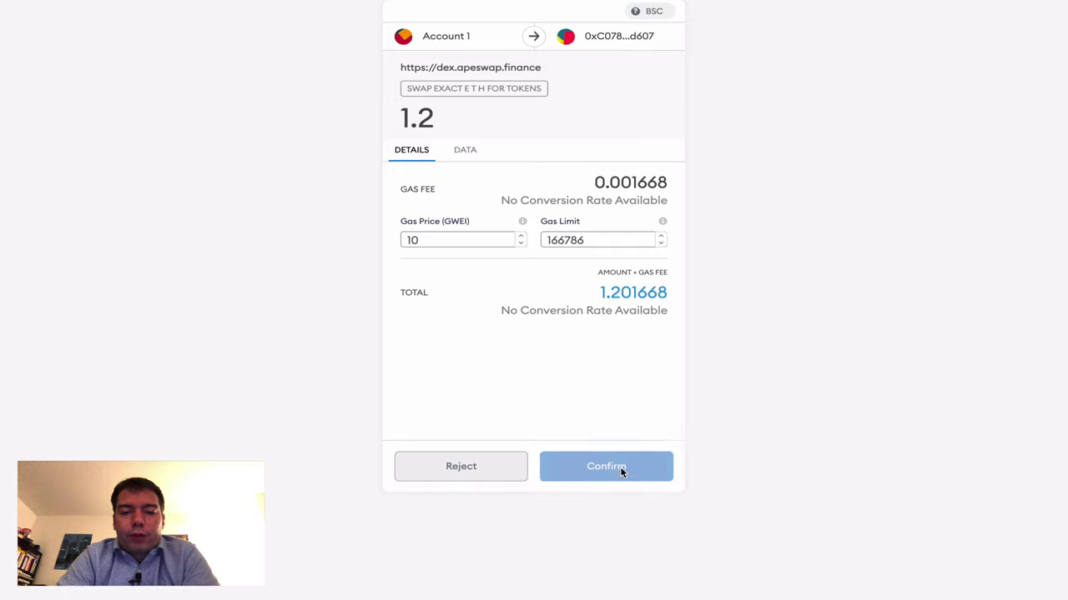
{"action": "left_click", "coordinate": [621, 470]}
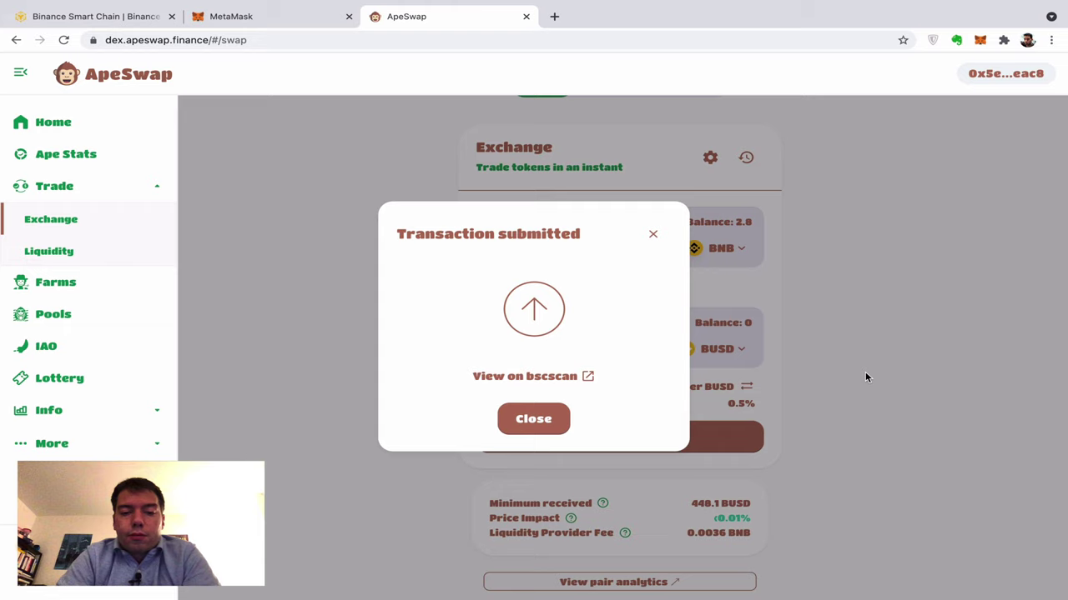
{"action": "left_click", "coordinate": [533, 419]}
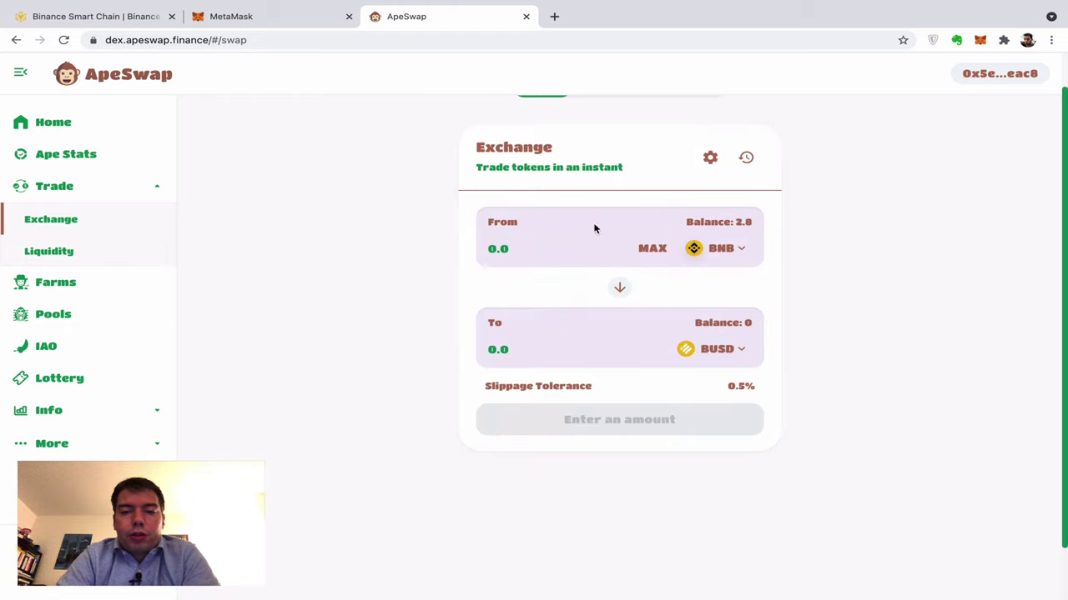
{"action": "scroll", "coordinate": [738, 326], "scroll_direction": "down", "scroll_amount": 1}
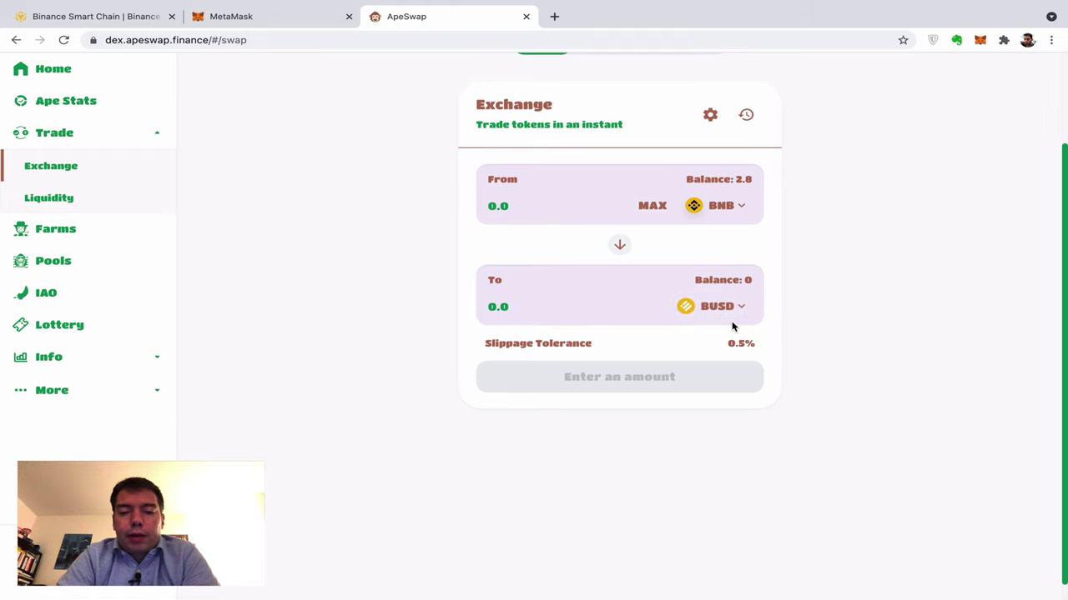
{"action": "scroll", "coordinate": [839, 309], "scroll_direction": "up", "scroll_amount": 2}
{"action": "scroll", "coordinate": [787, 336], "scroll_direction": "down", "scroll_amount": 1}
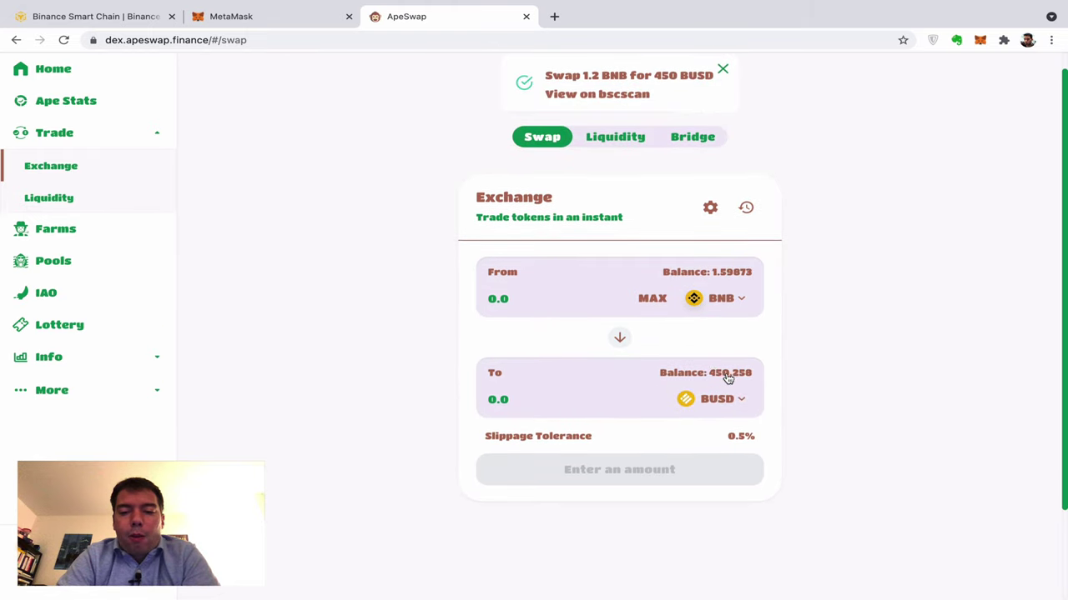
{"action": "scroll", "coordinate": [890, 325], "scroll_direction": "up", "scroll_amount": 1}
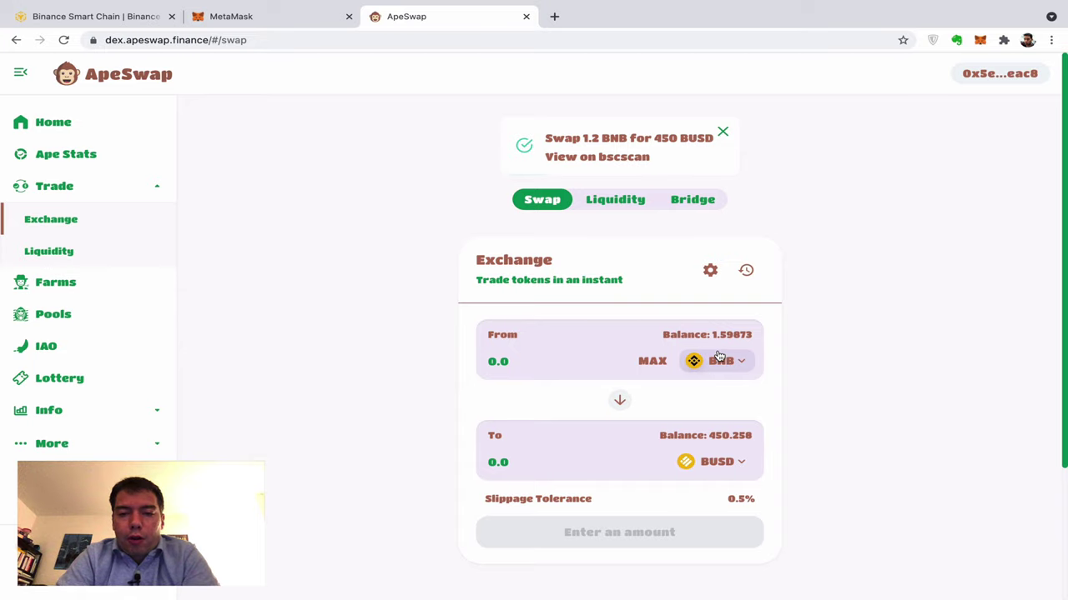
- Set up a second swap of 1.2 BNB with USDC as the token to receive
{"action": "left_click", "coordinate": [507, 361]}
{"action": "type", "text": "1.2"}
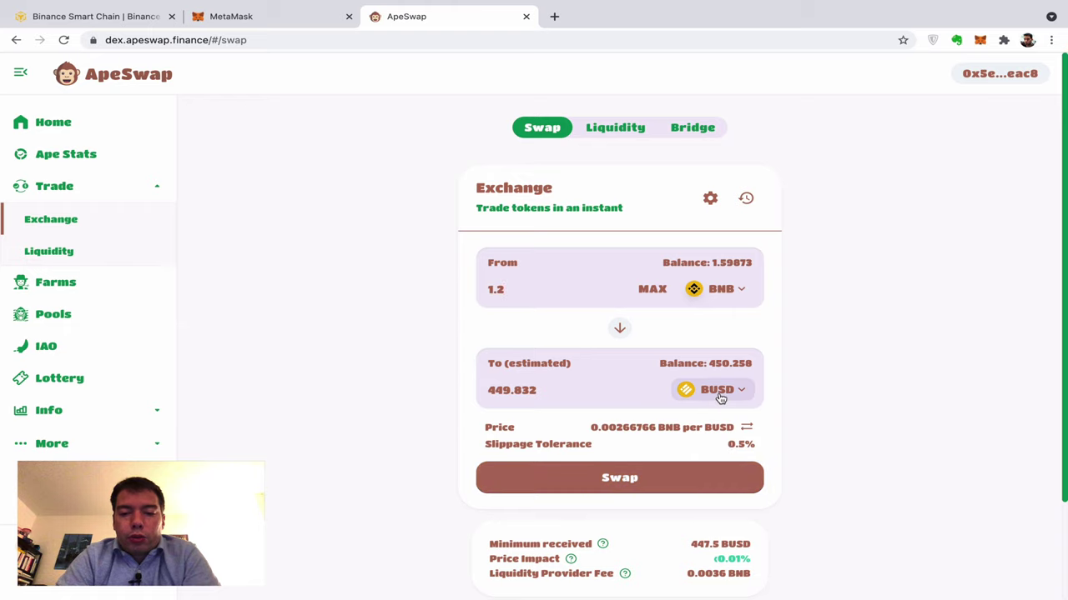
{"action": "left_click", "coordinate": [719, 392]}
{"action": "left_click", "coordinate": [507, 166]}
{"action": "type", "text": "usdc"}
{"action": "left_click", "coordinate": [442, 245]}
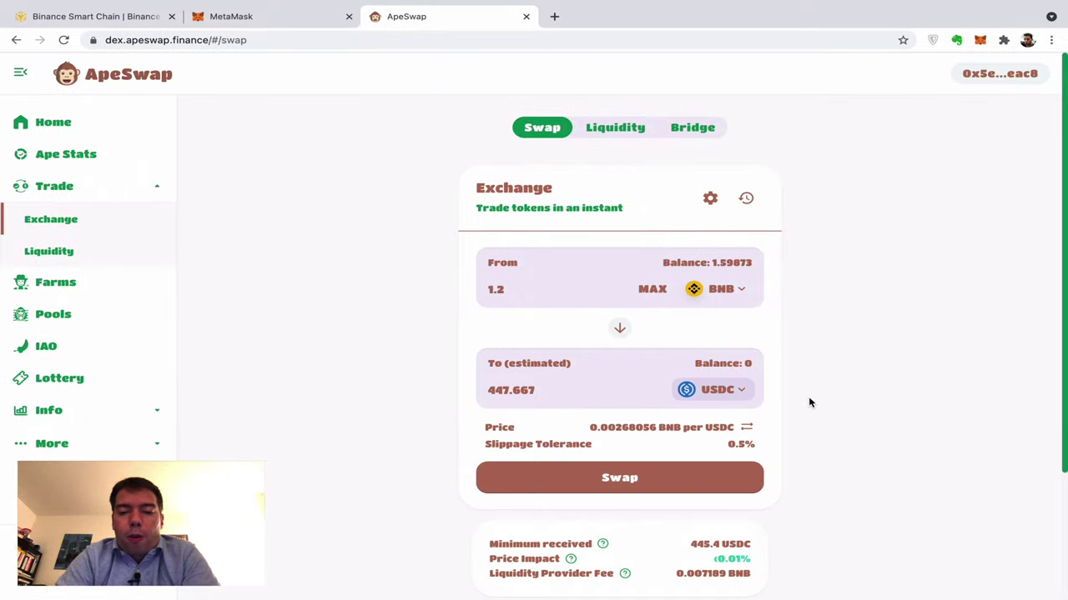
- Review the BNB to USDC swap details, confirm the swap in ApeSwap and MetaMask, and dismiss the submission notice
{"action": "scroll", "coordinate": [808, 417], "scroll_direction": "down", "scroll_amount": 2}
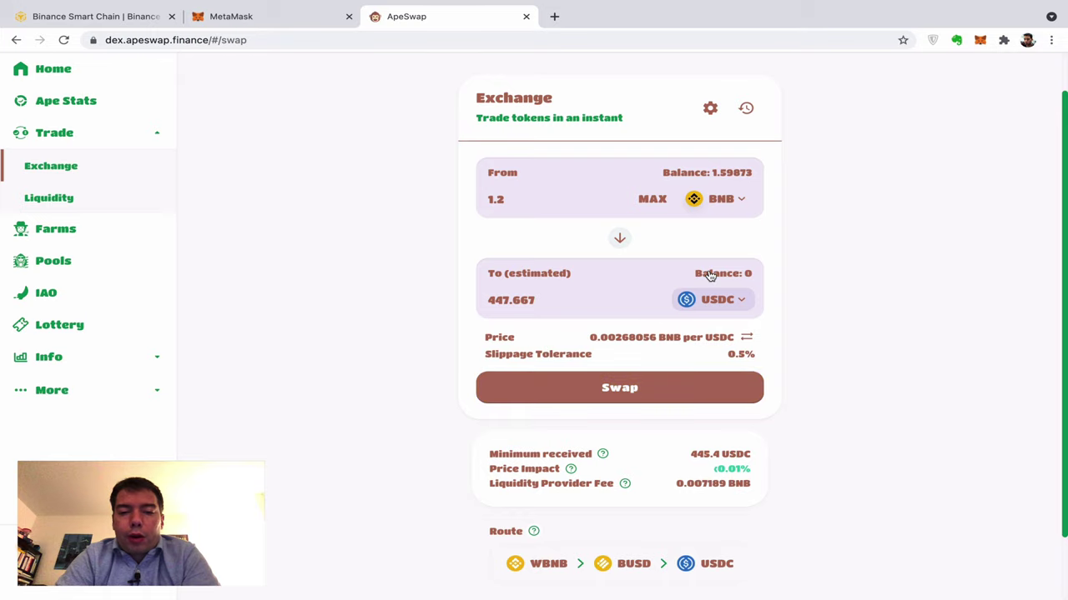
{"action": "left_click", "coordinate": [631, 397]}
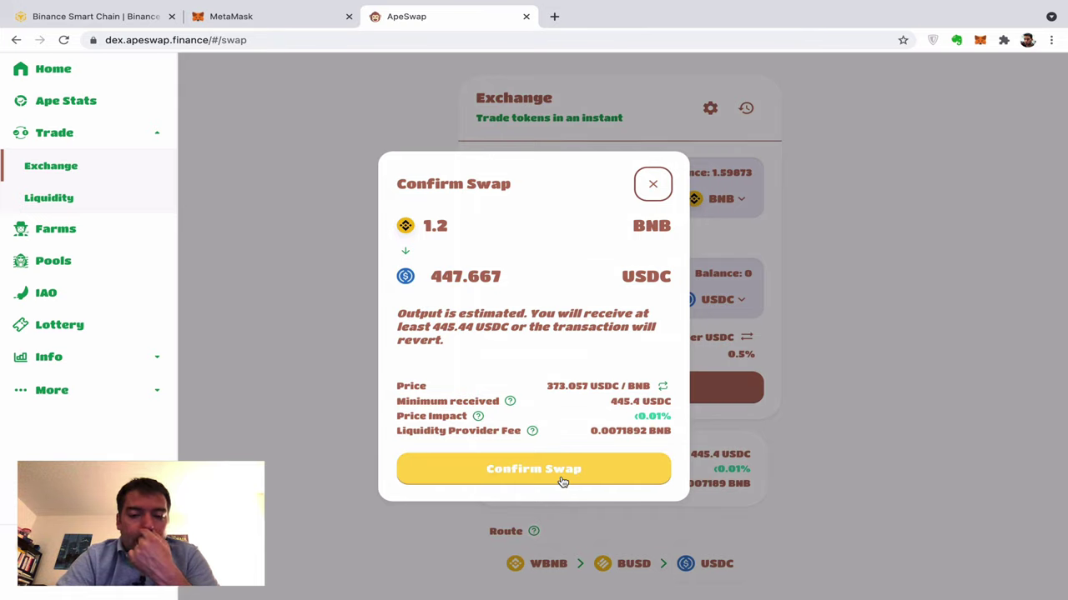
{"action": "left_click", "coordinate": [563, 482]}
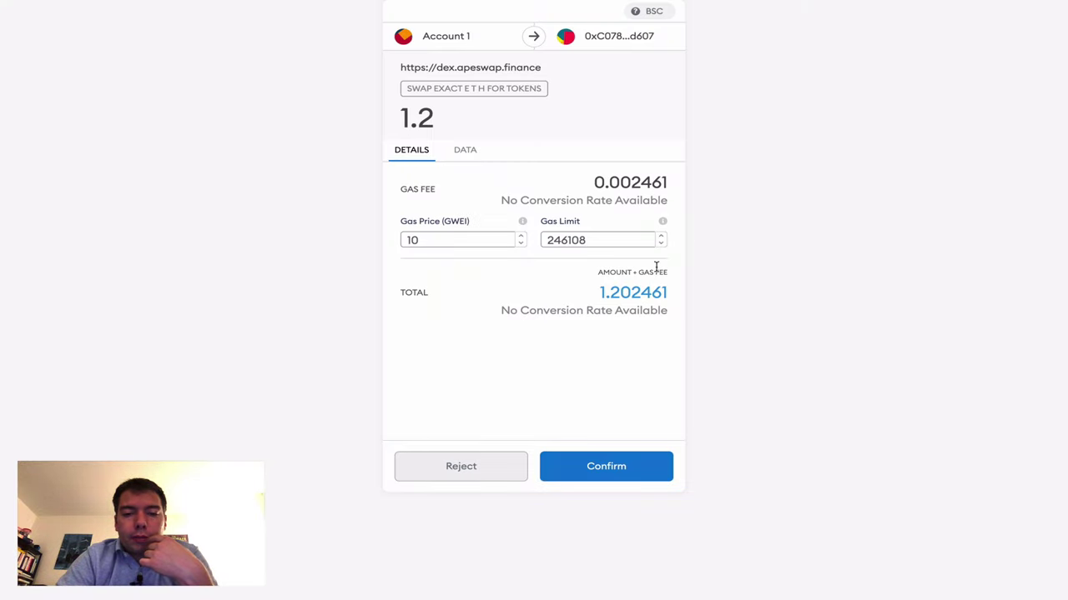
{"action": "mouse_move", "coordinate": [634, 292]}
{"action": "left_mouse_down"}
{"action": "mouse_move", "coordinate": [668, 292]}
{"action": "mouse_move", "coordinate": [634, 291]}
{"action": "left_mouse_up"}
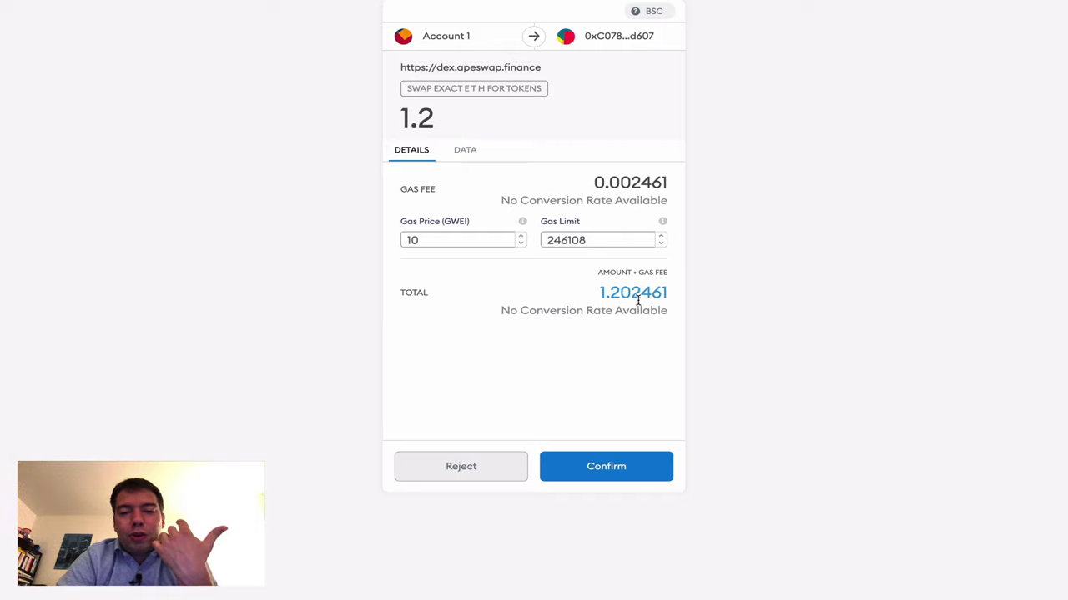
{"action": "left_click", "coordinate": [605, 466]}
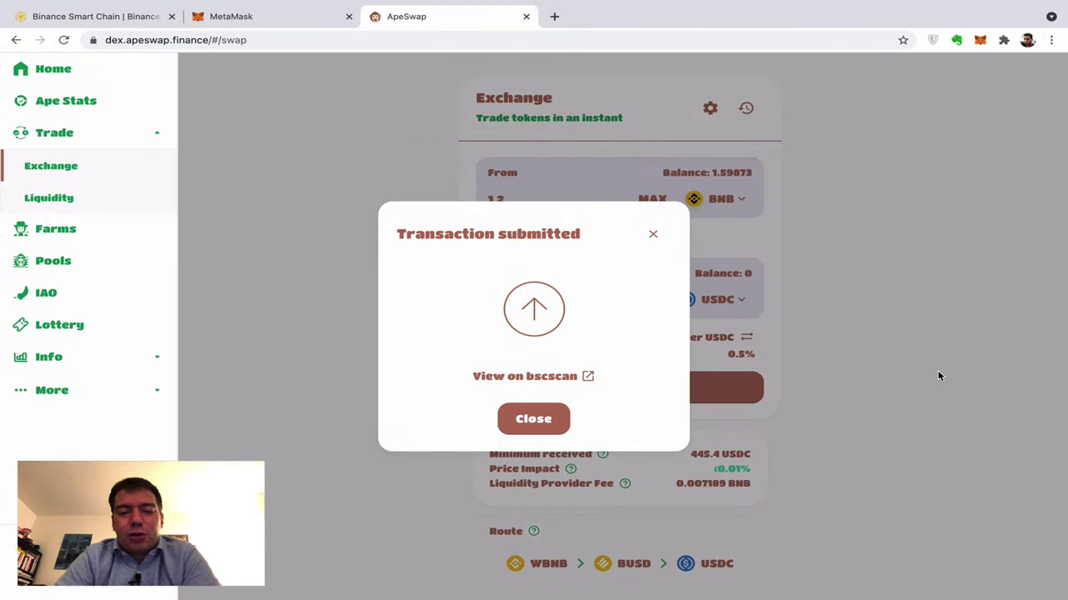
{"action": "left_click", "coordinate": [544, 422]}
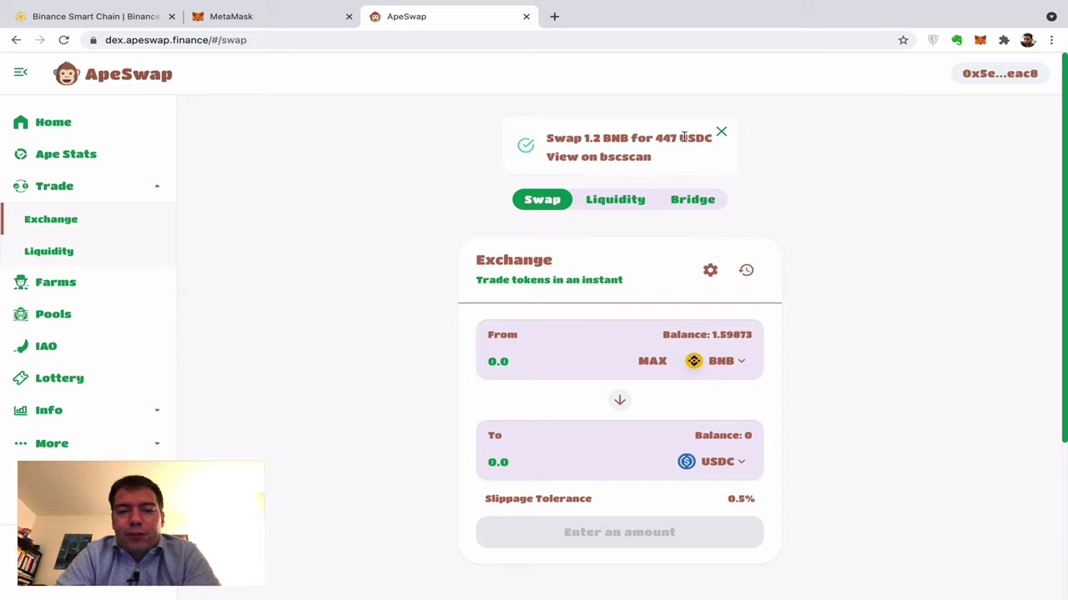
- Start adding liquidity with BUSD as the first token and USDC as the second
{"action": "left_click", "coordinate": [630, 205]}
{"action": "left_click", "coordinate": [575, 241]}
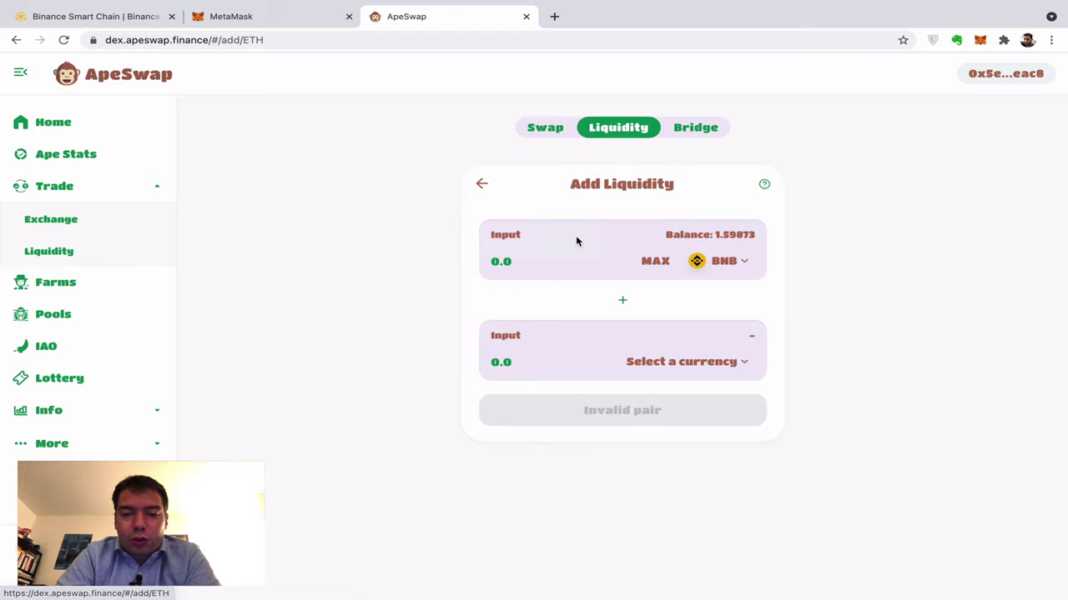
{"action": "left_click", "coordinate": [744, 262]}
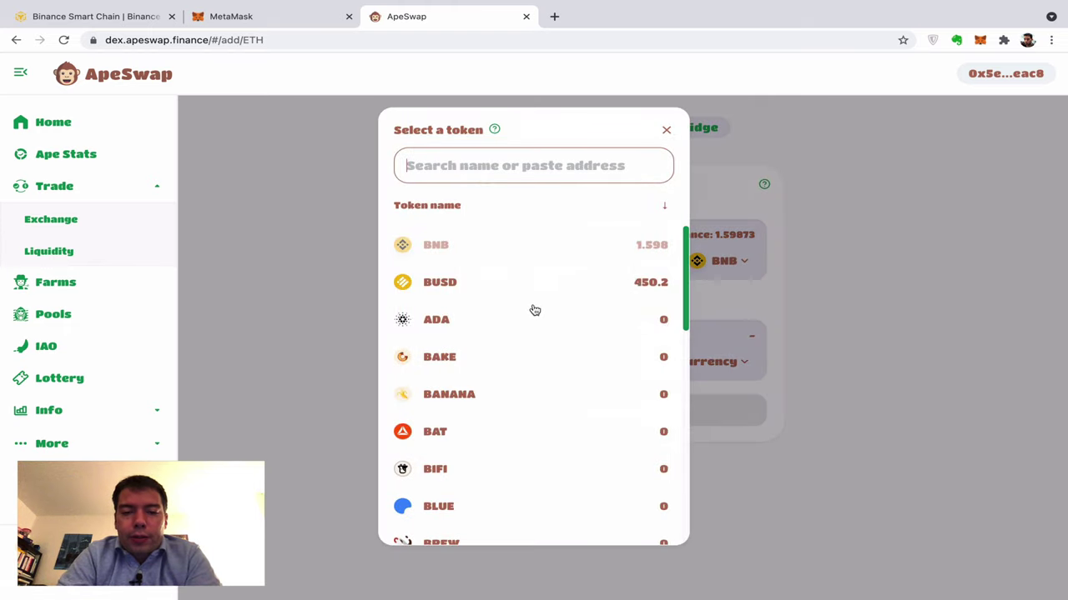
{"action": "left_click", "coordinate": [442, 284]}
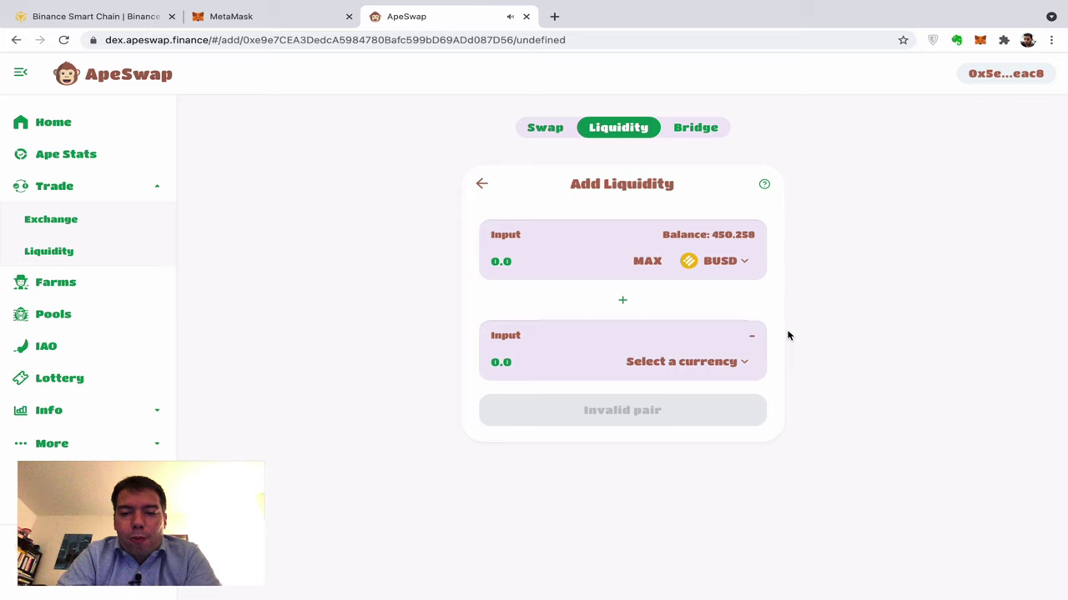
{"action": "left_click", "coordinate": [675, 376]}
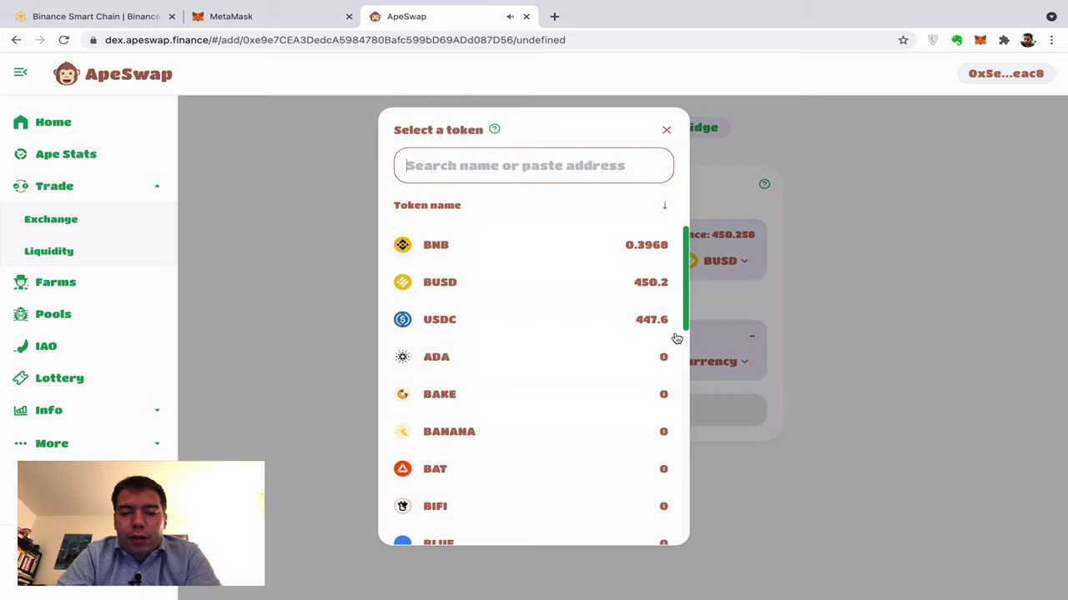
{"action": "left_click", "coordinate": [448, 320]}
{"action": "scroll", "coordinate": [840, 352], "scroll_direction": "down", "scroll_amount": 1}
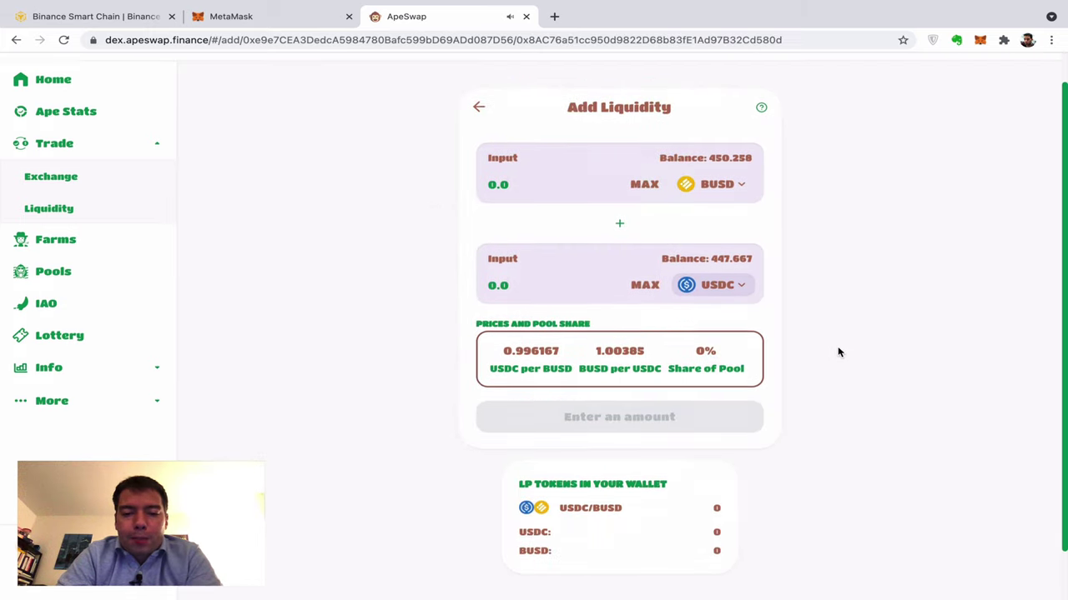
{"action": "scroll", "coordinate": [632, 174], "scroll_direction": "up", "scroll_amount": 2}
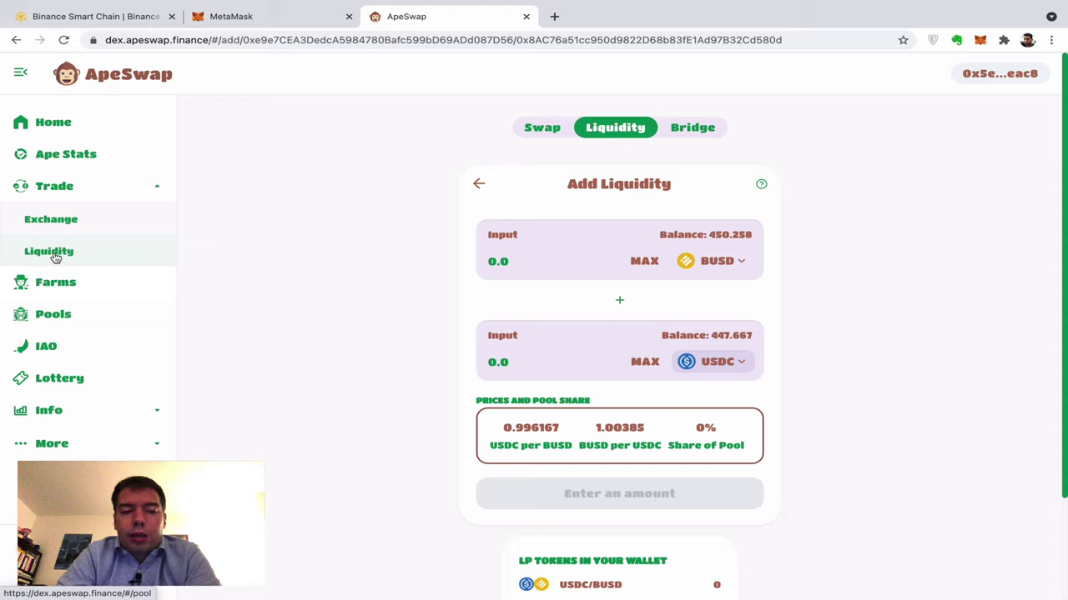
- Use the maximum USDC balance as the deposit amount, matched by 449.39 BUSD
{"action": "left_click", "coordinate": [650, 363]}
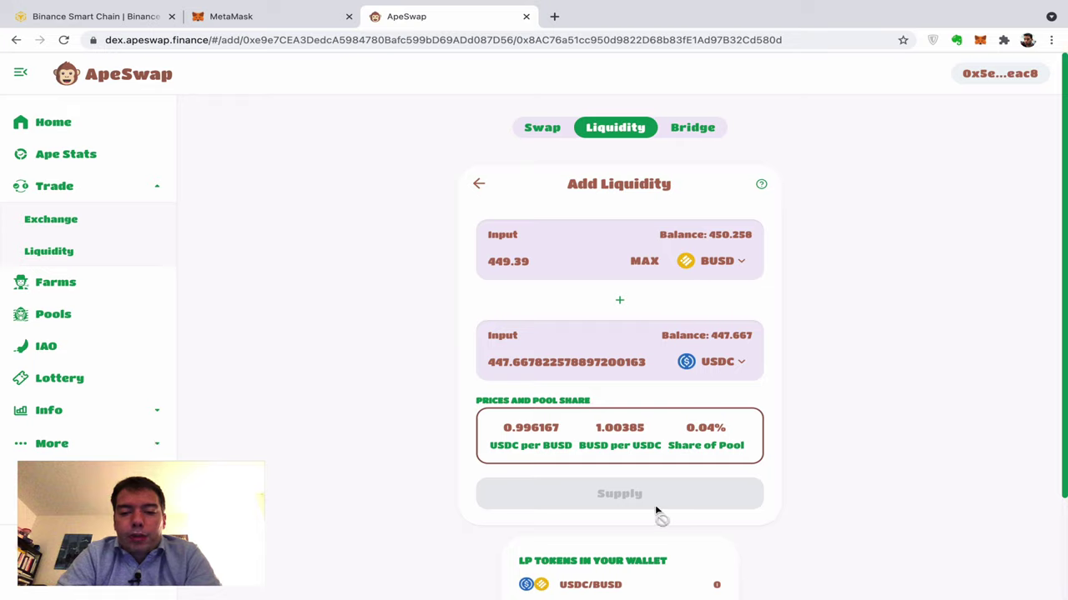
{"action": "left_click", "coordinate": [644, 261]}
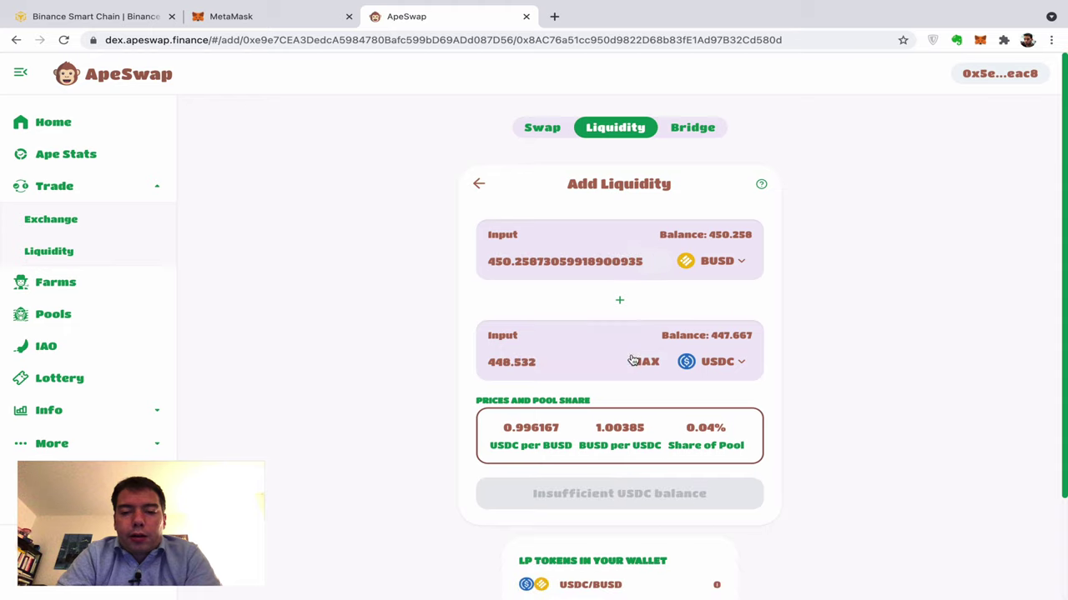
{"action": "left_click", "coordinate": [642, 361]}
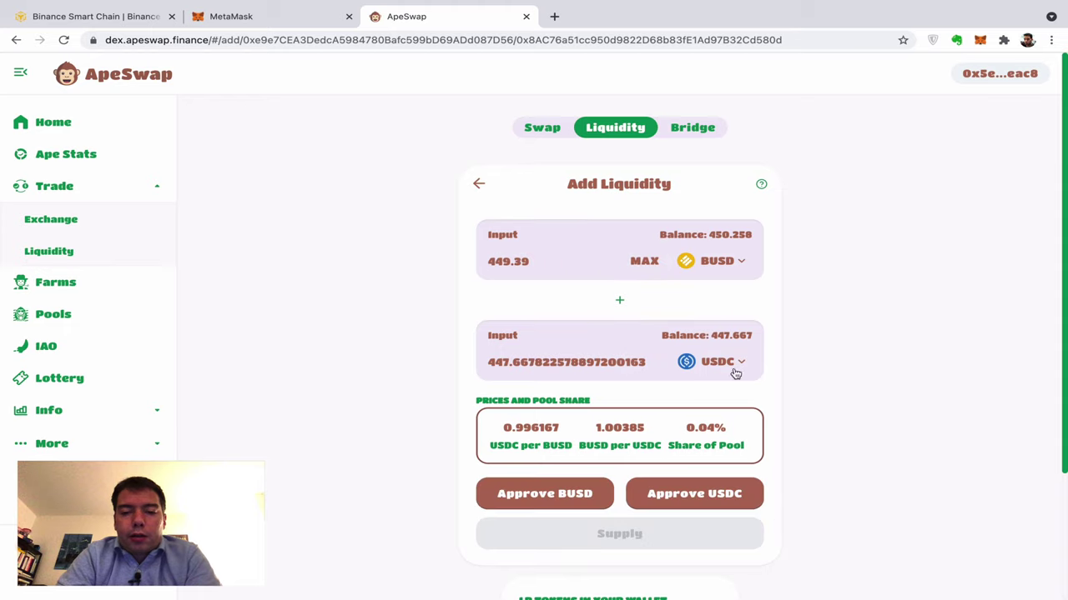
- Approve ApeSwap to spend BUSD and USDC, confirming both permissions in MetaMask
{"action": "left_click", "coordinate": [552, 498]}
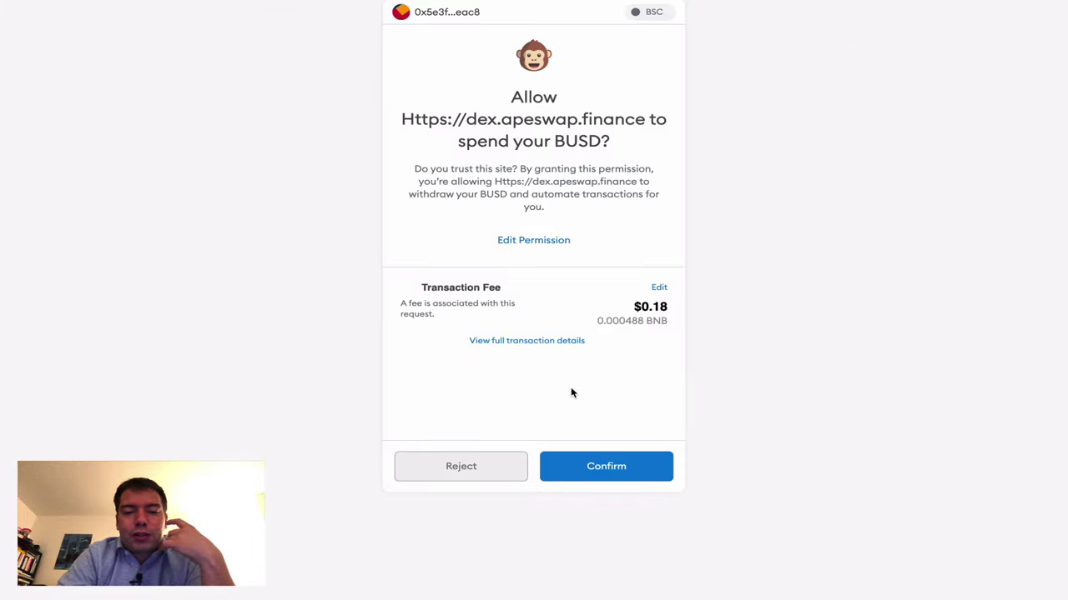
{"action": "left_click", "coordinate": [609, 467]}
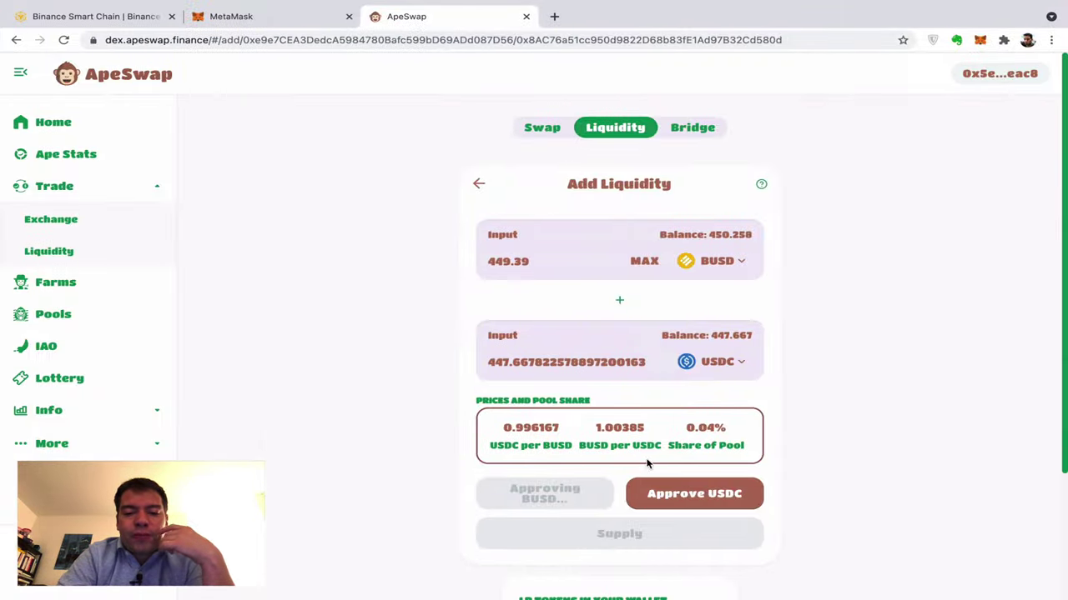
{"action": "left_click", "coordinate": [693, 497]}
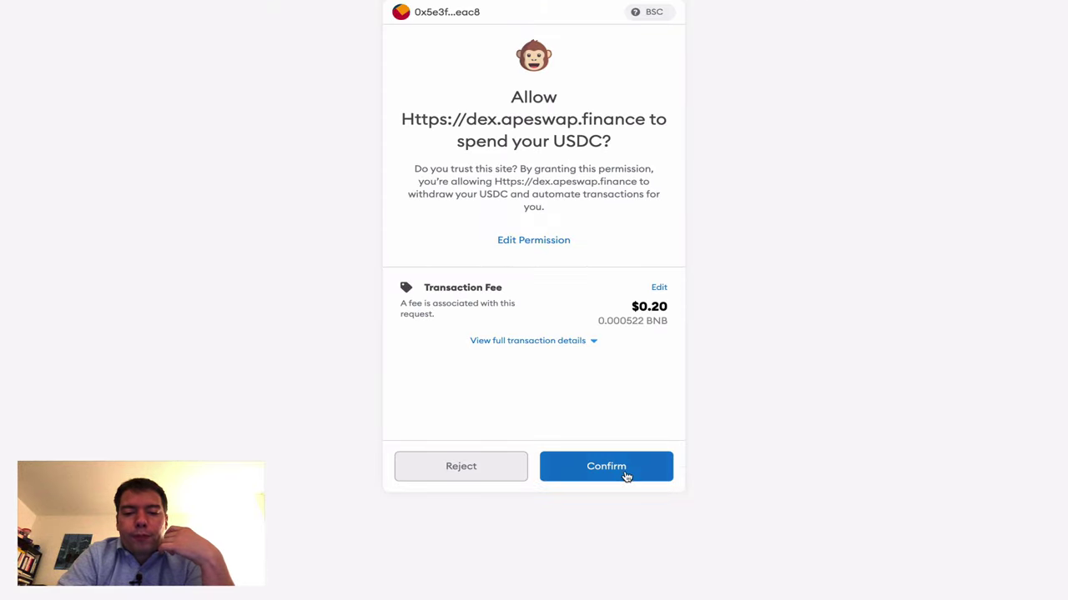
{"action": "left_click", "coordinate": [625, 475]}
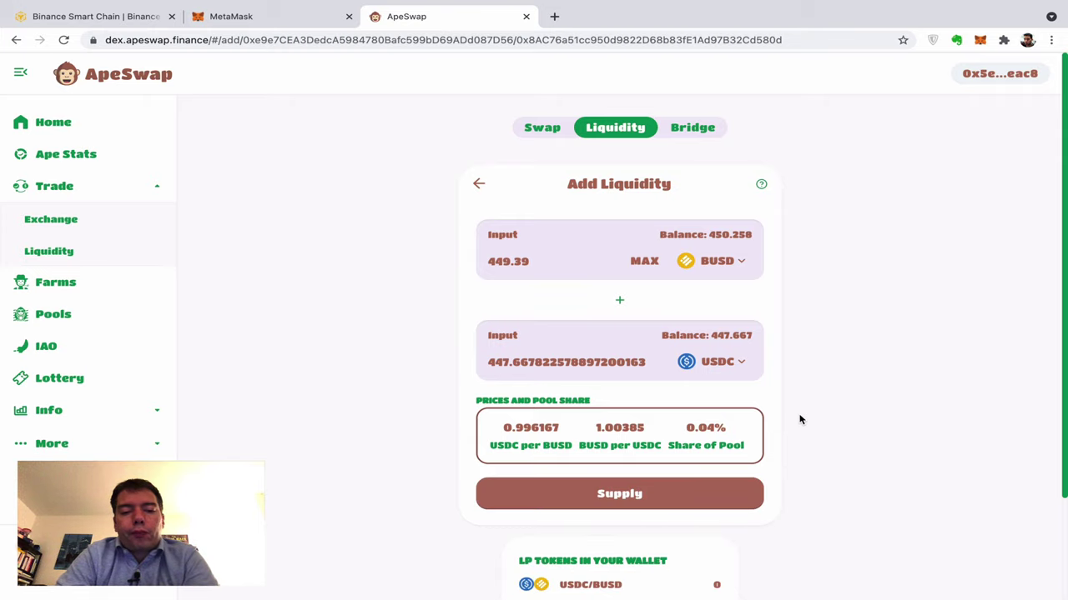
- Supply 449.39 BUSD and the matching USDC to the liquidity pool, confirm in MetaMask, and check the LP tokens in the wallet
{"action": "scroll", "coordinate": [799, 420], "scroll_direction": "down", "scroll_amount": 3}
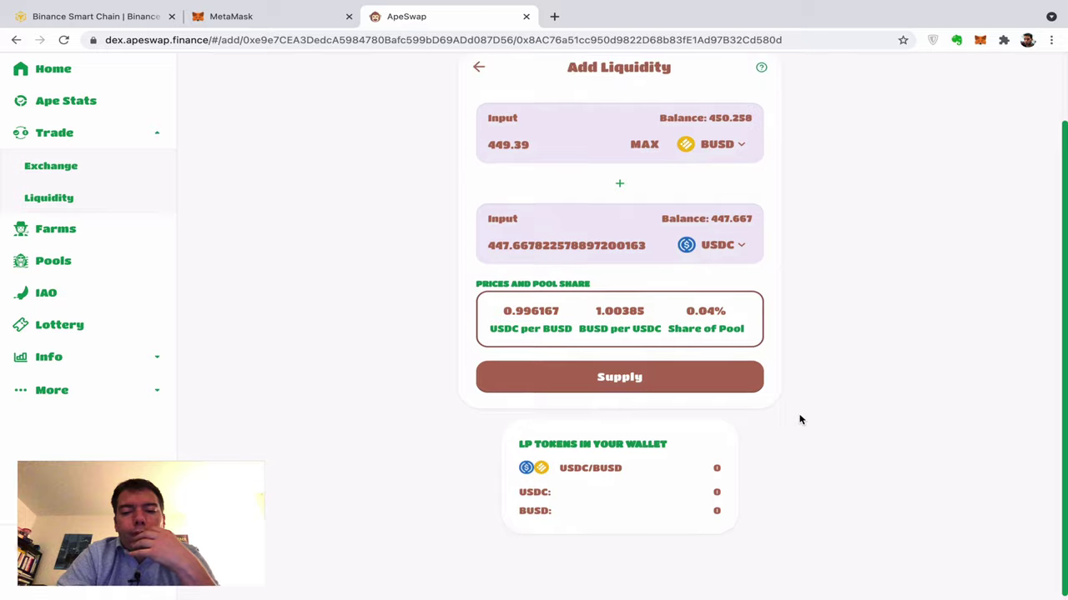
{"action": "scroll", "coordinate": [799, 420], "scroll_direction": "up", "scroll_amount": 3}
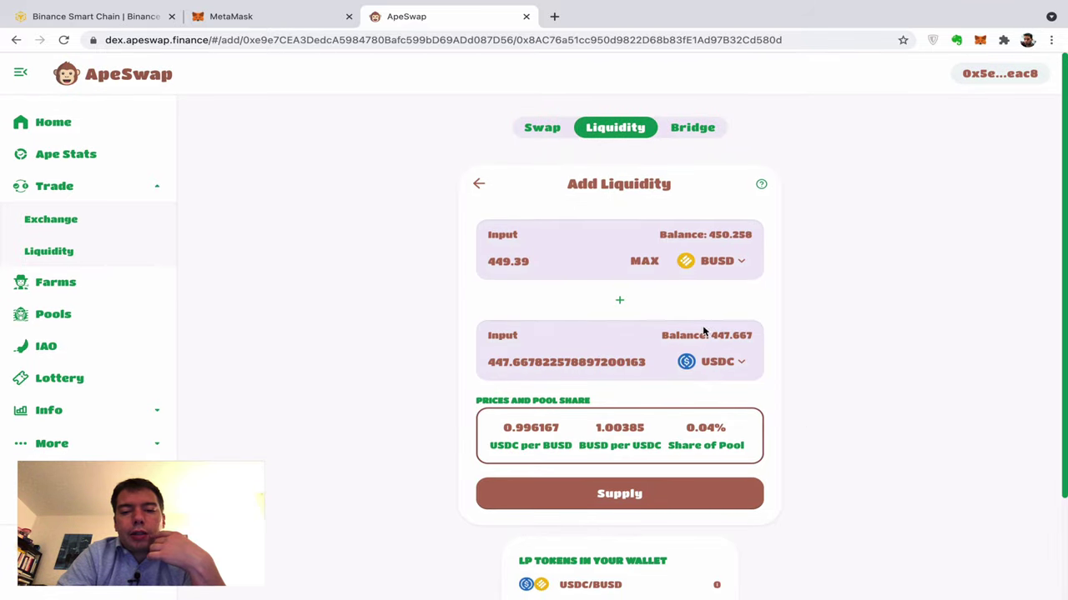
{"action": "left_click", "coordinate": [648, 495]}
{"action": "left_click", "coordinate": [416, 504]}
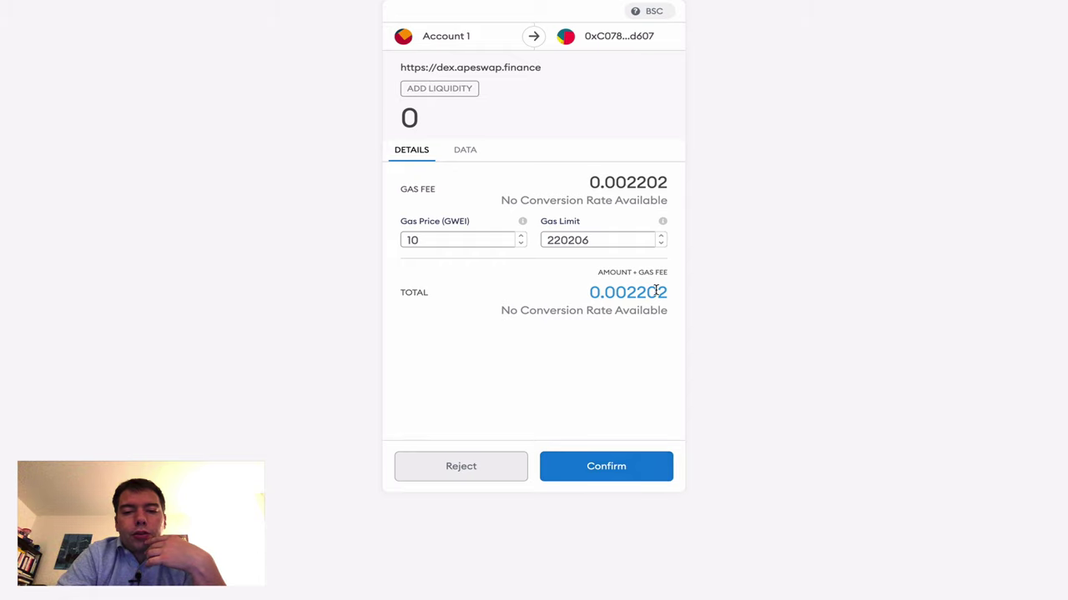
{"action": "left_click", "coordinate": [622, 472]}
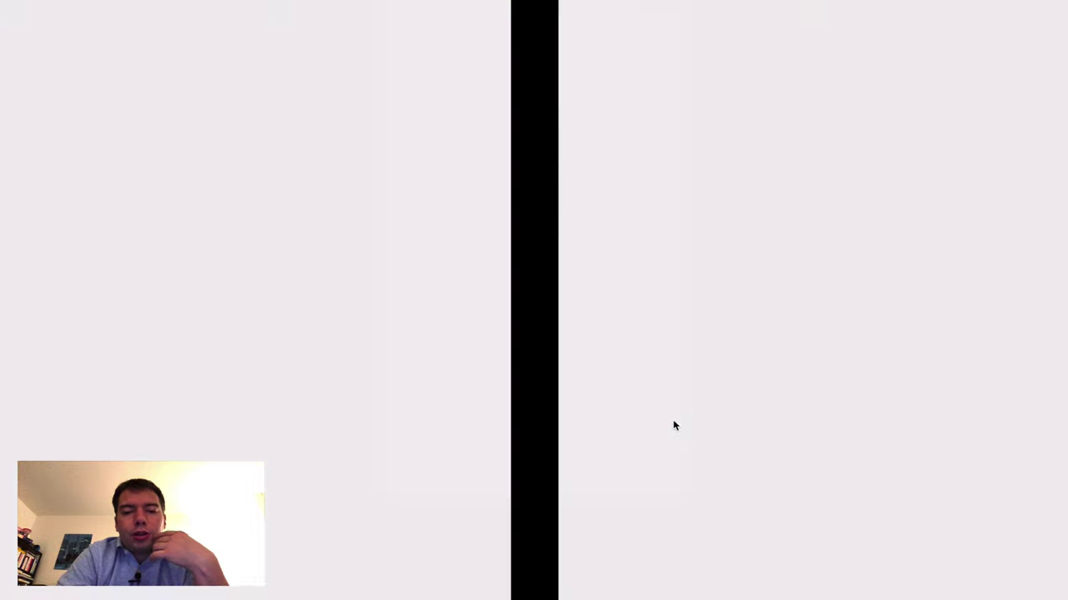
{"action": "left_click", "coordinate": [533, 421]}
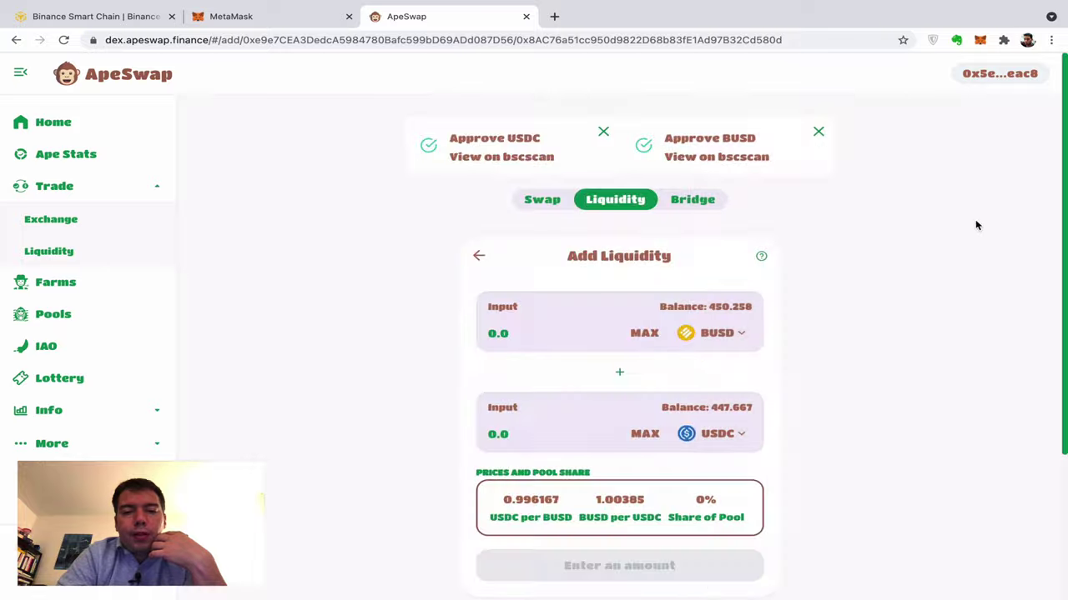
{"action": "scroll", "coordinate": [879, 362], "scroll_direction": "down", "scroll_amount": 3}
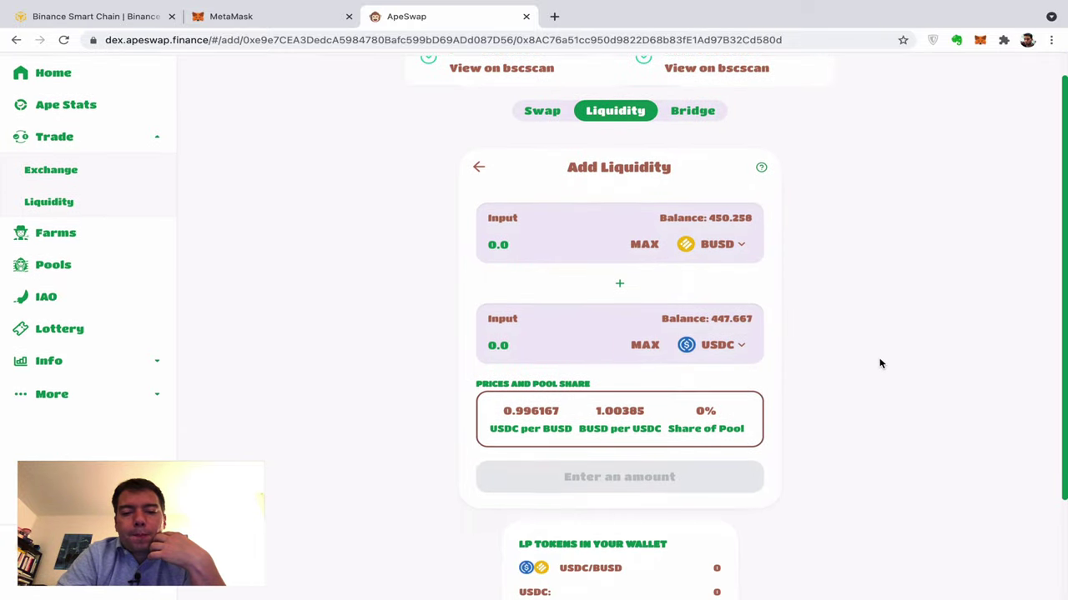
{"action": "scroll", "coordinate": [852, 347], "scroll_direction": "up", "scroll_amount": 3}
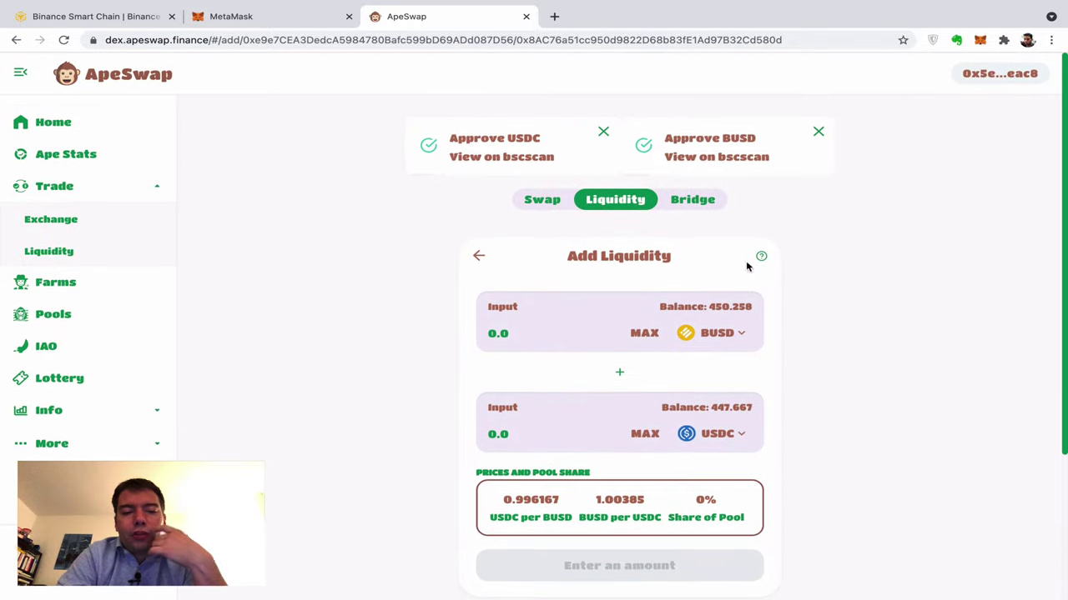
- Examine the USDC/BUSD position under the wallet's liquidity, including the pooled amounts, pool tokens and pool share
{"action": "scroll", "coordinate": [826, 367], "scroll_direction": "down", "scroll_amount": 3}
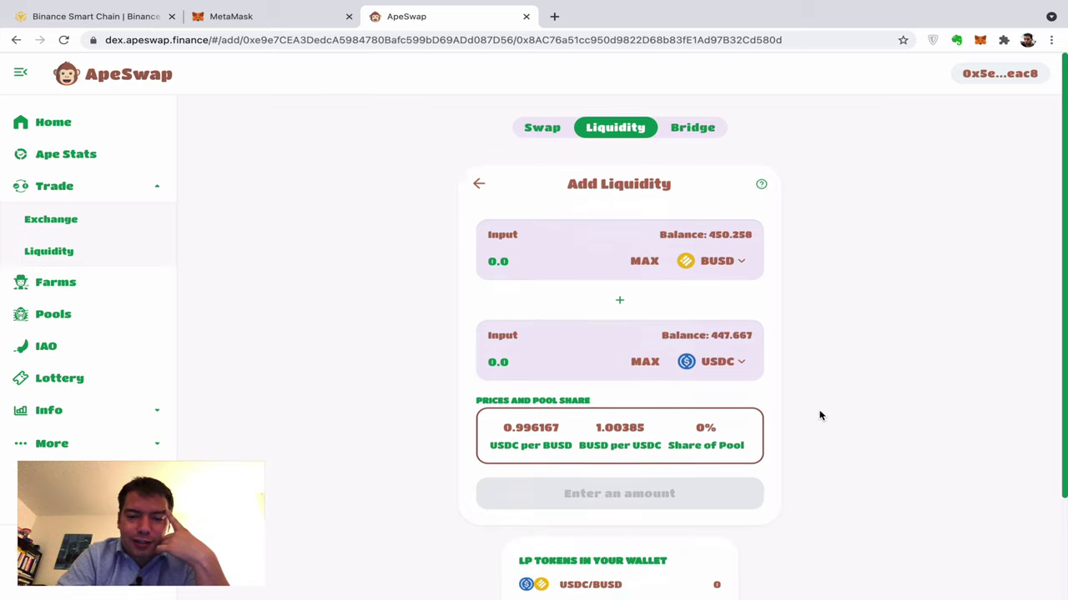
{"action": "scroll", "coordinate": [819, 415], "scroll_direction": "up", "scroll_amount": 2}
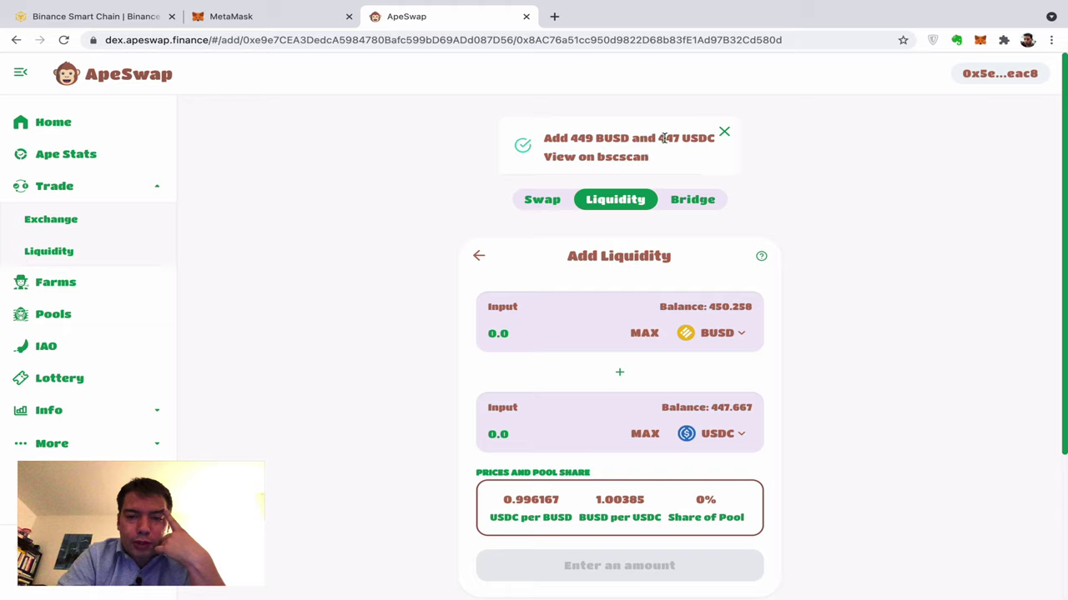
{"action": "left_click", "coordinate": [64, 252]}
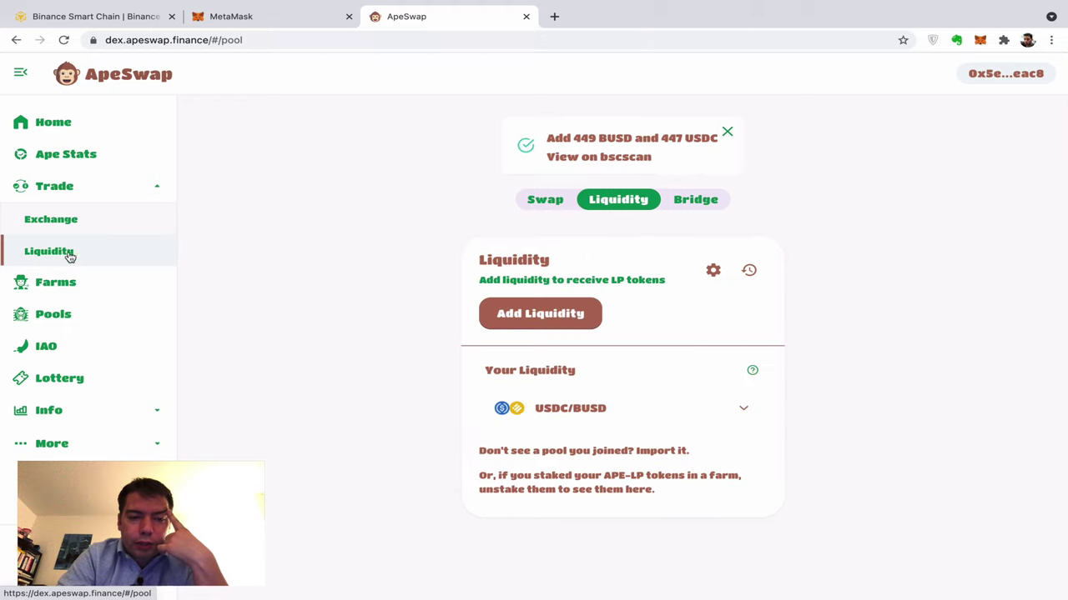
{"action": "left_click", "coordinate": [740, 409]}
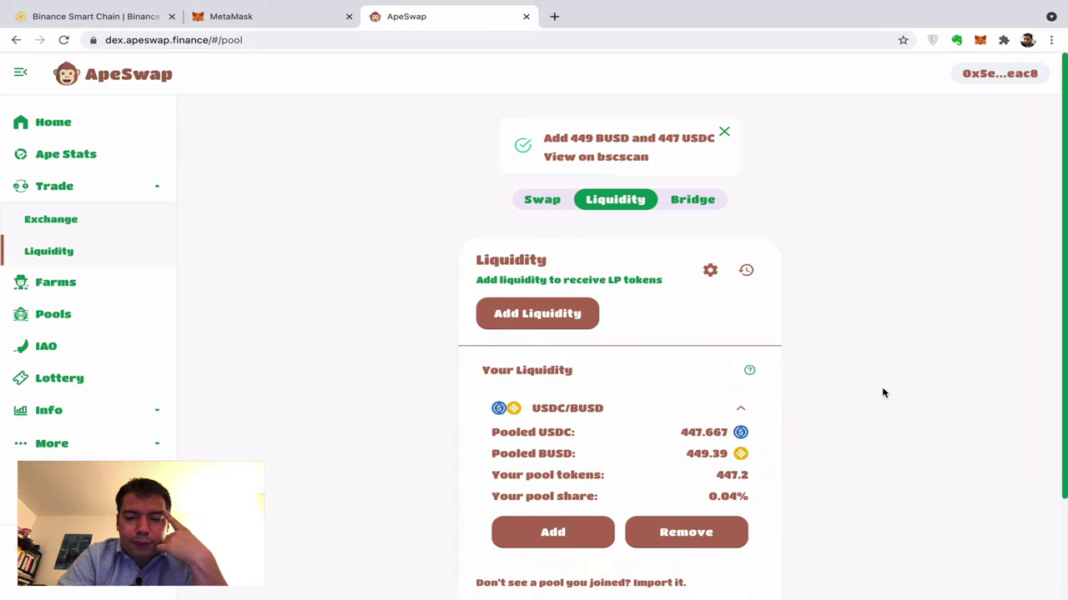
{"action": "scroll", "coordinate": [884, 393], "scroll_direction": "down", "scroll_amount": 1}
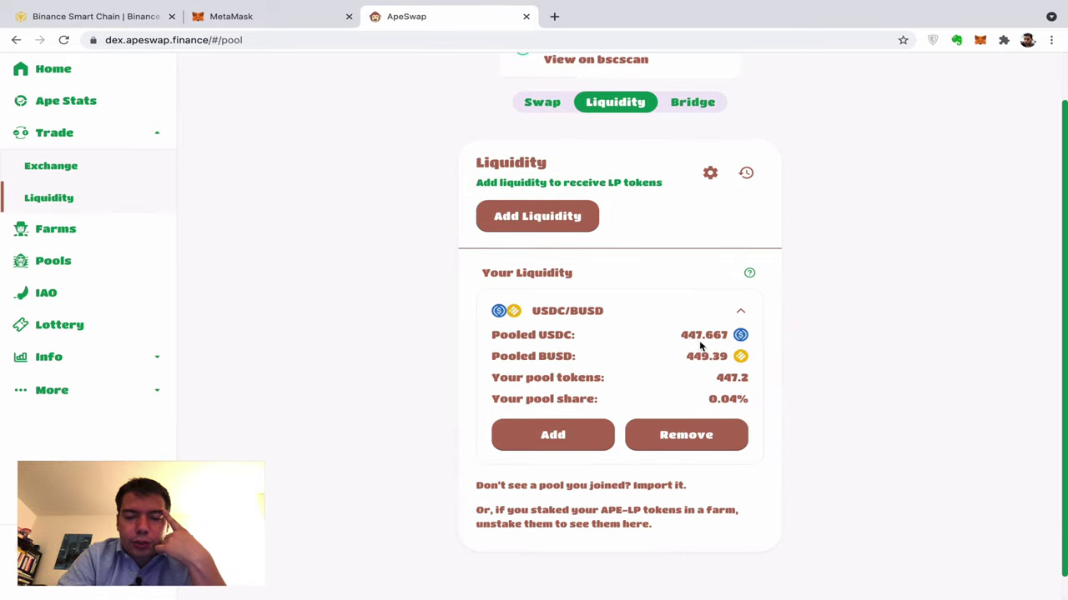
{"action": "left_click_drag", "start_coordinate": [709, 401], "coordinate": [757, 406]}
{"action": "left_click", "coordinate": [819, 407]}
{"action": "scroll", "coordinate": [824, 441], "scroll_direction": "down", "scroll_amount": 1}
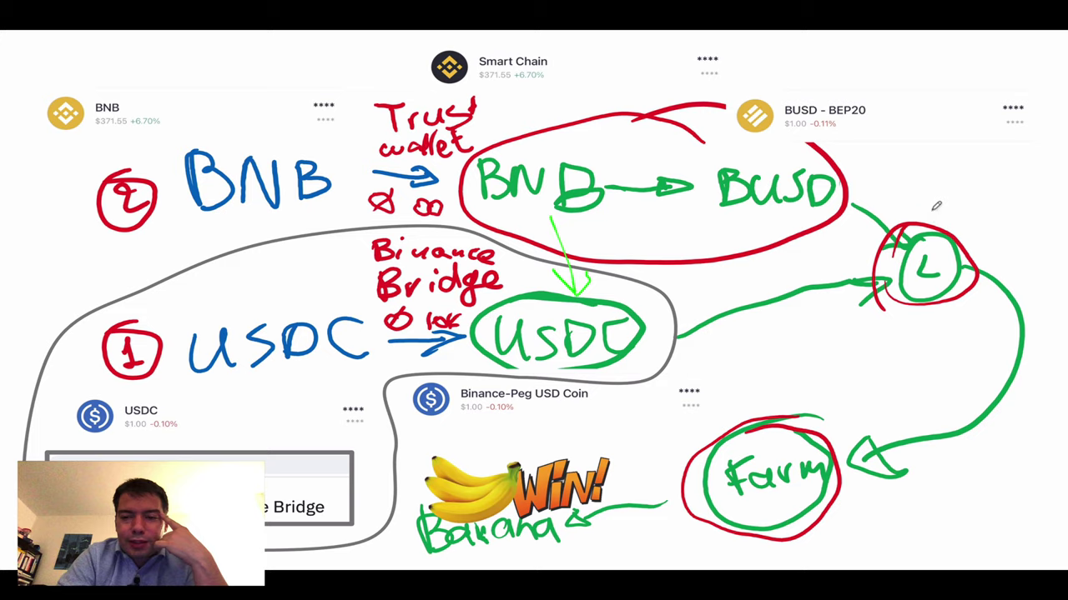
{"action": "left_click_drag", "start_coordinate": [933, 211], "coordinate": [932, 221]}
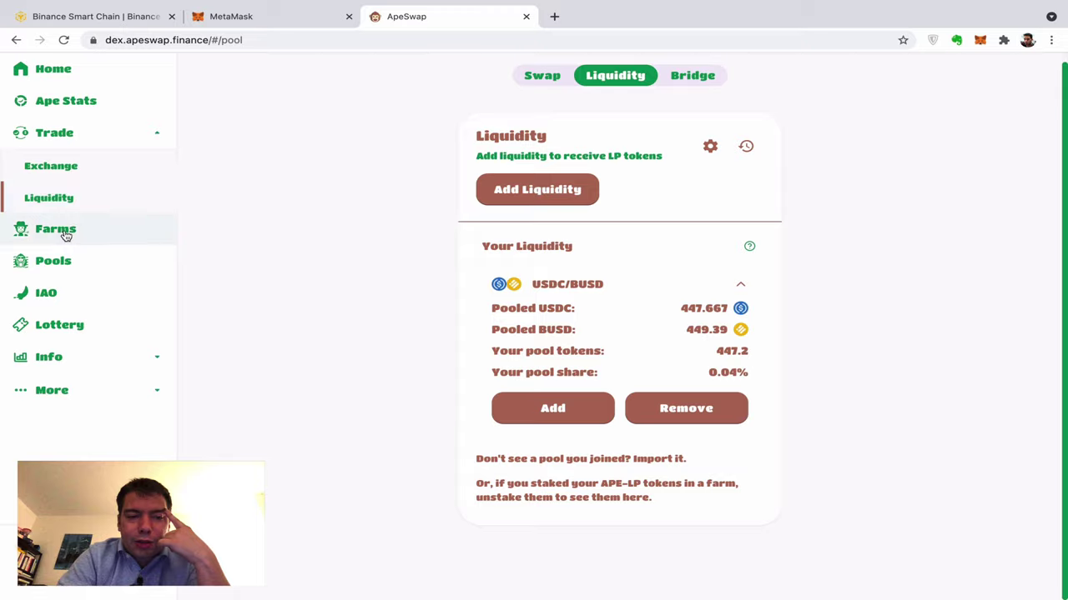
- Open the ApeSwap farms and connect MetaMask to the site with Account 1
{"action": "left_click", "coordinate": [64, 231]}
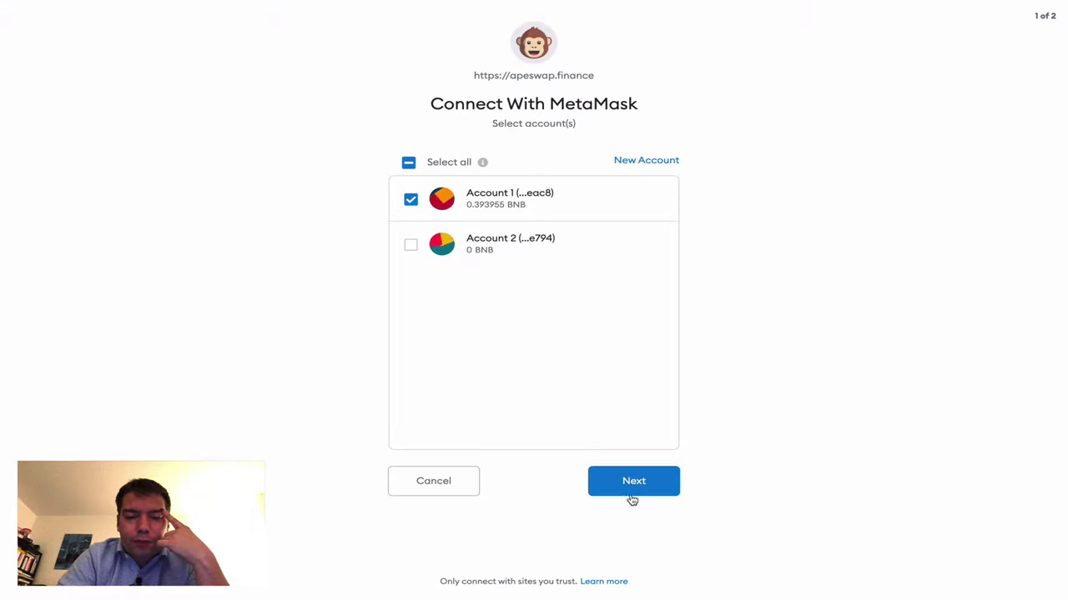
{"action": "left_click", "coordinate": [633, 484]}
{"action": "left_click", "coordinate": [1009, 207]}
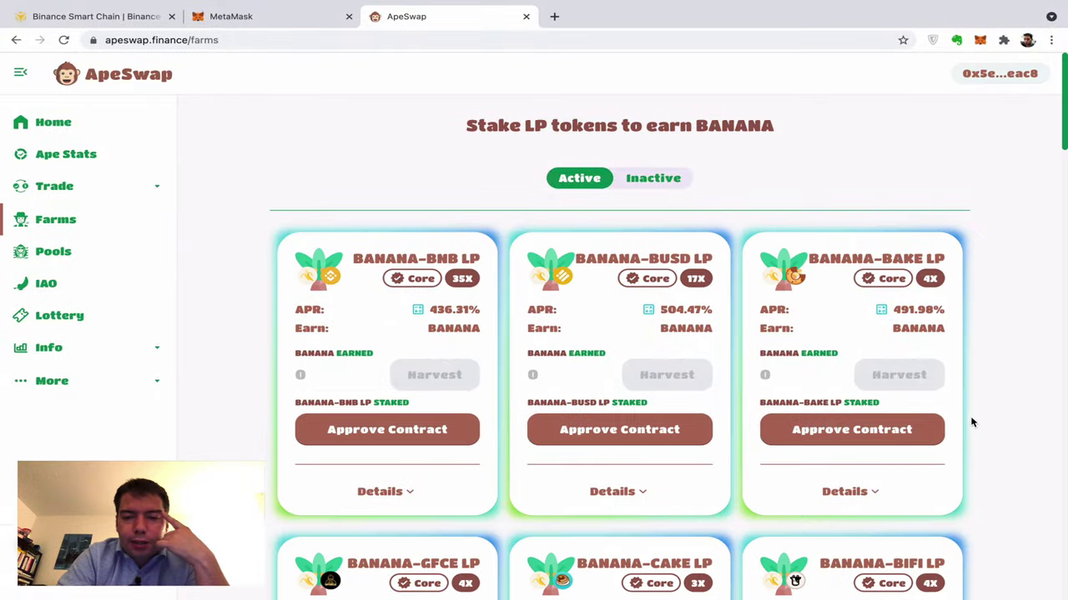
- Find the BUSD-USDC LP farm and approve its contract, confirming the permission in MetaMask
{"action": "scroll", "coordinate": [989, 441], "scroll_direction": "down", "scroll_amount": 7}
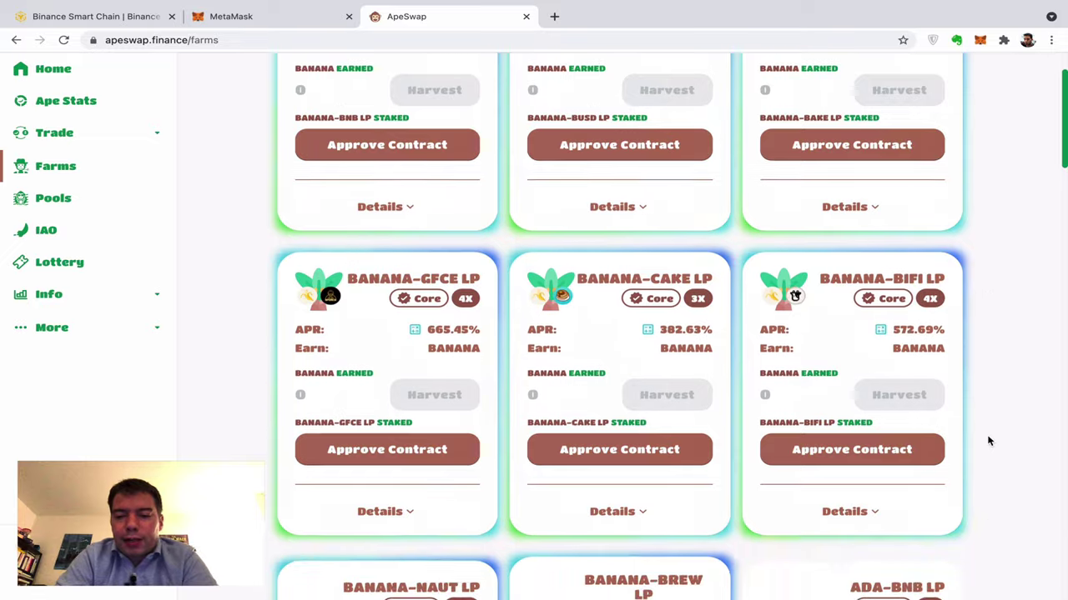
{"action": "scroll", "coordinate": [989, 441], "scroll_direction": "down", "scroll_amount": 8}
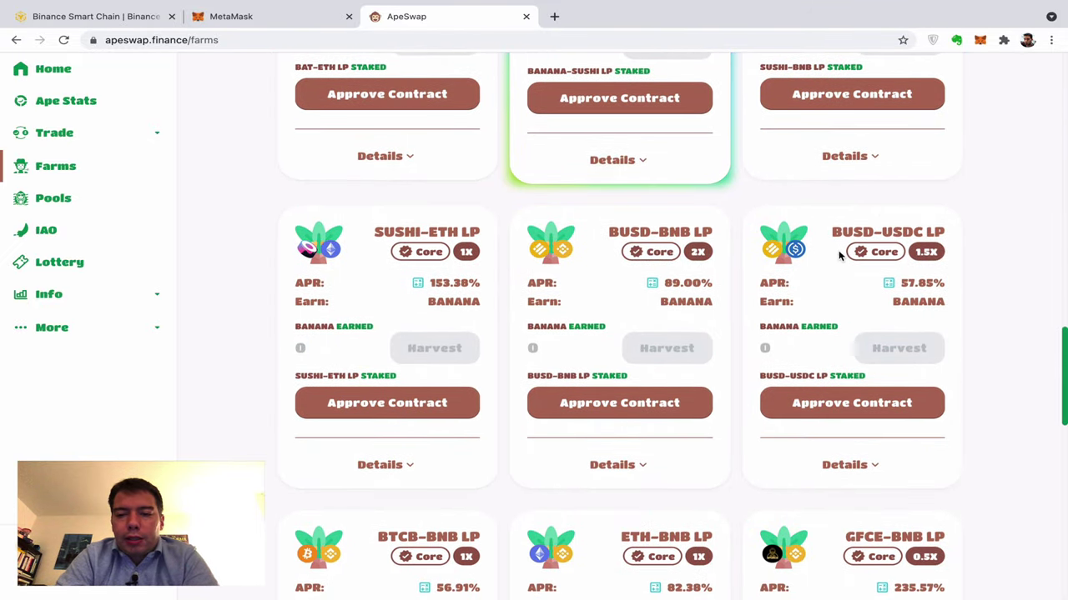
{"action": "scroll", "coordinate": [991, 343], "scroll_direction": "down", "scroll_amount": 1}
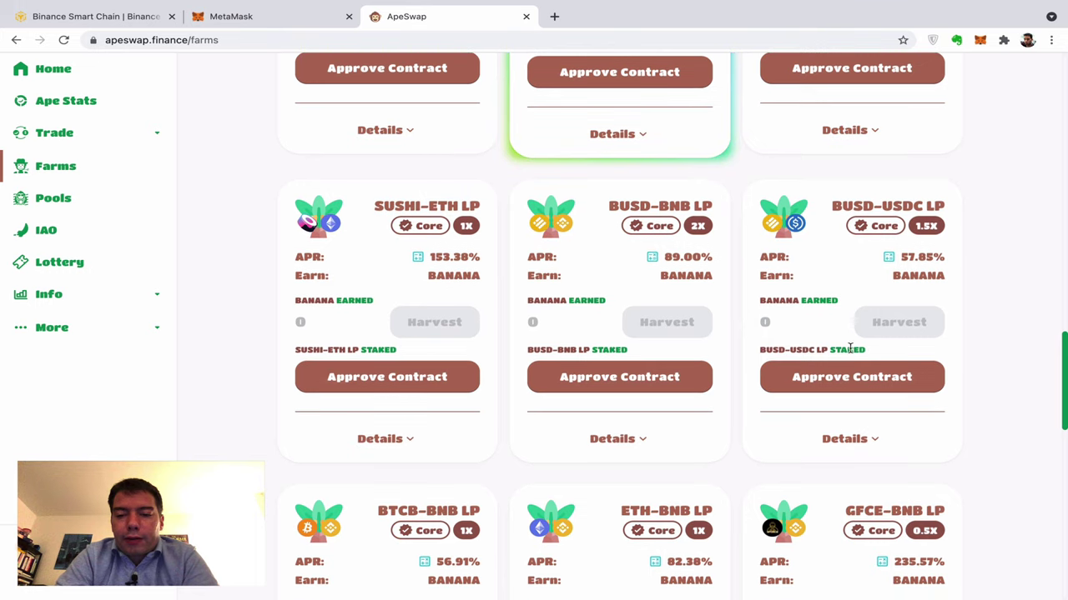
{"action": "left_click_drag", "start_coordinate": [834, 206], "coordinate": [885, 207]}
{"action": "left_click_drag", "start_coordinate": [909, 265], "coordinate": [937, 253]}
{"action": "left_click", "coordinate": [934, 255]}
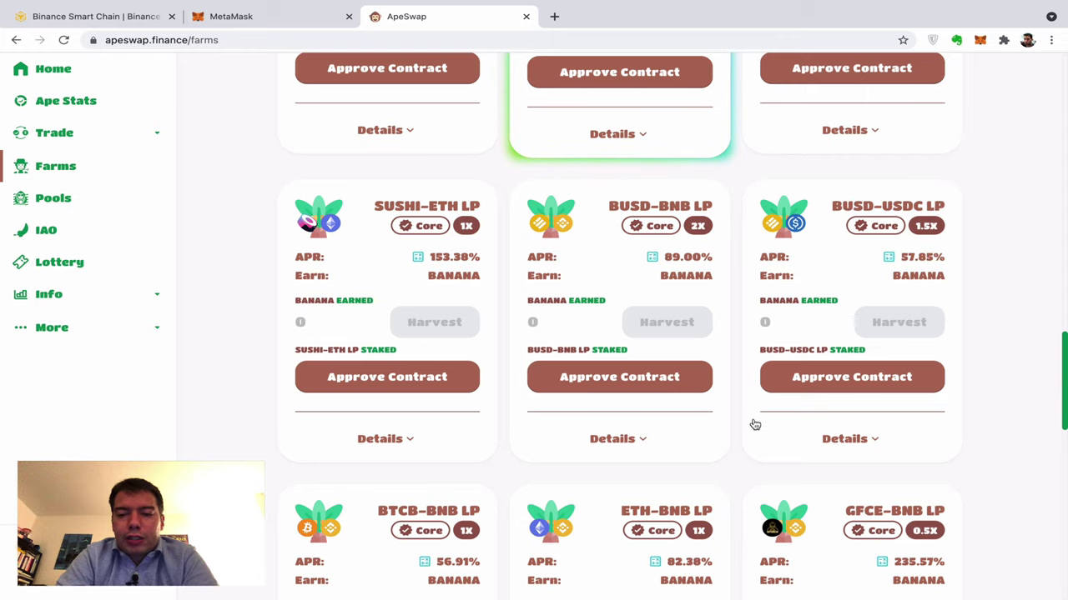
{"action": "left_click", "coordinate": [855, 380]}
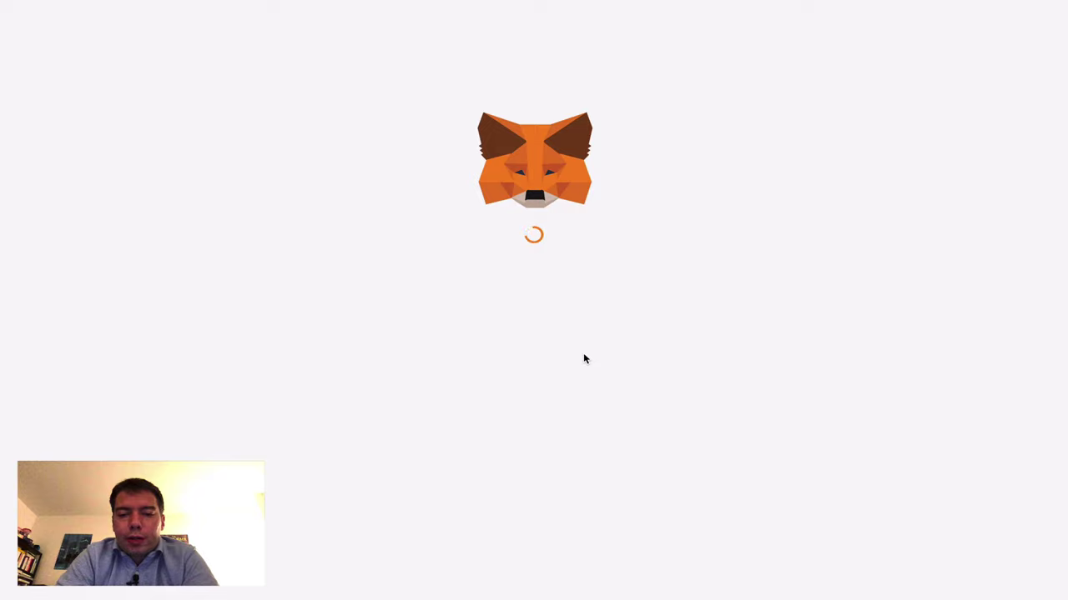
{"action": "left_click", "coordinate": [617, 480]}
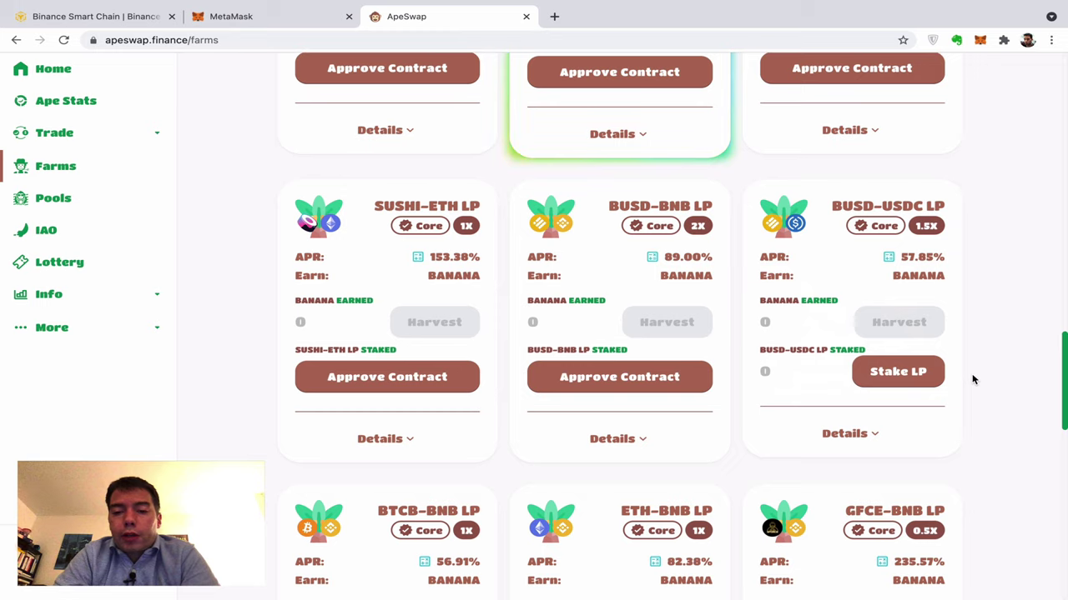
- Stake the maximum BUSD-USDC LP token balance in the BUSD-USDC farm and confirm the deposit in MetaMask
{"action": "left_click", "coordinate": [911, 379]}
{"action": "left_click", "coordinate": [570, 321]}
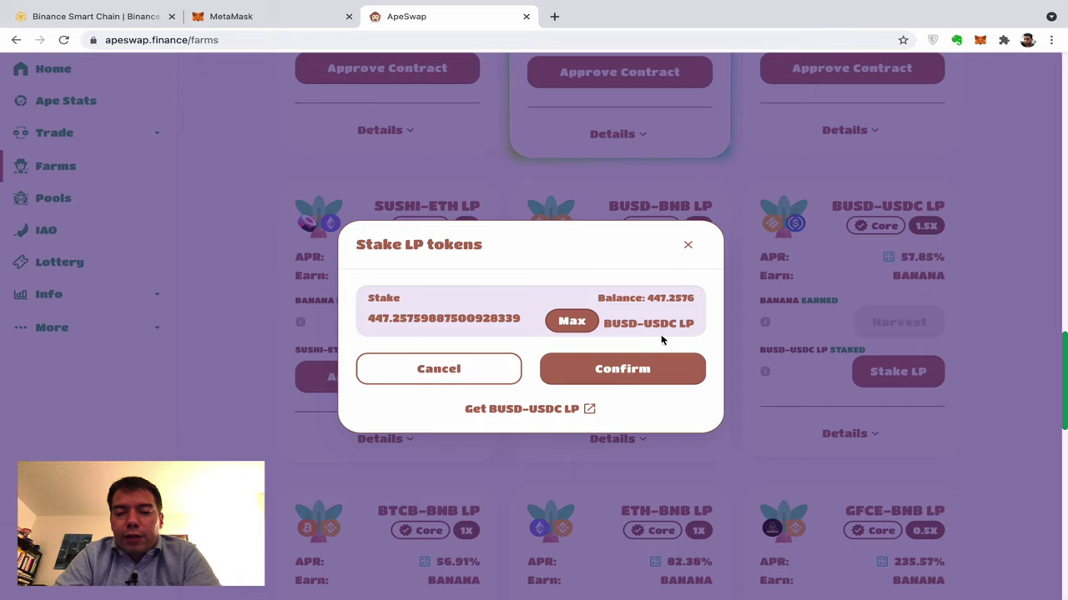
{"action": "left_click", "coordinate": [620, 370]}
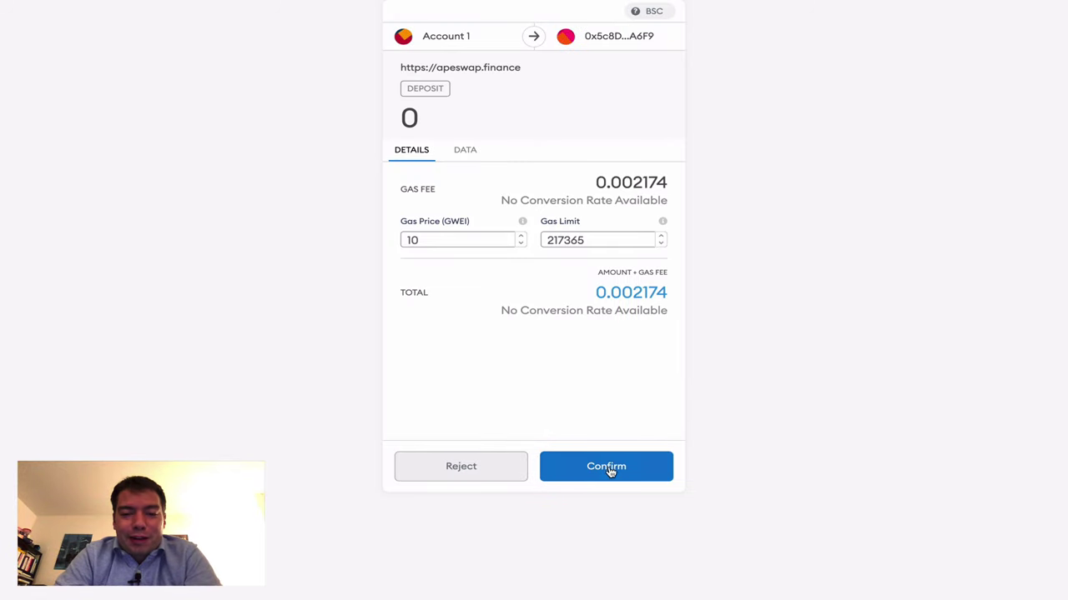
{"action": "left_click", "coordinate": [610, 469]}
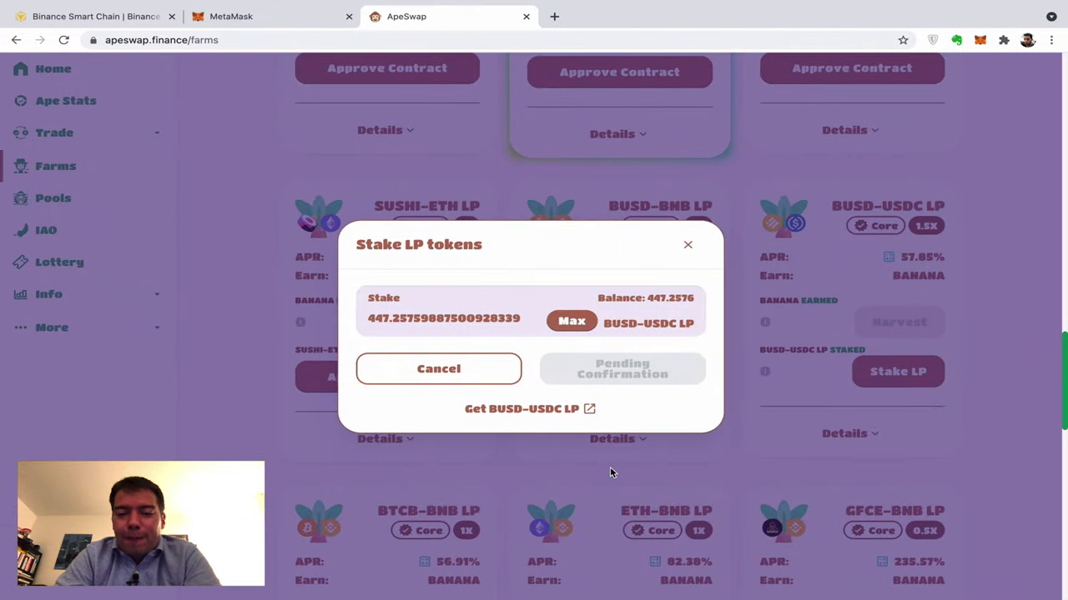
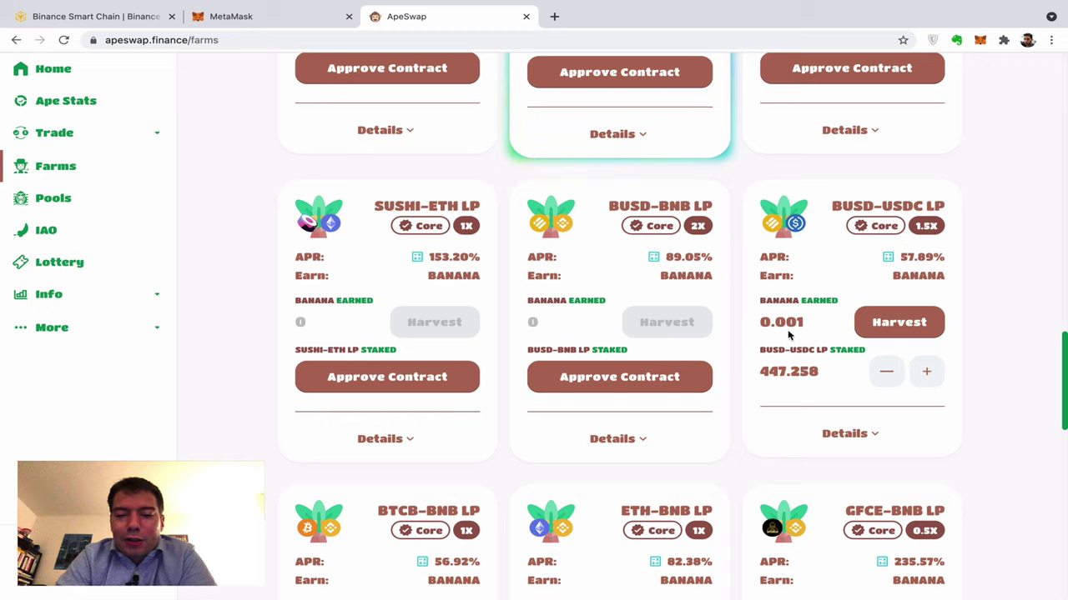
- Check the BANANA earned so far and the APR of the BUSD-USDC farm
{"action": "double_click", "coordinate": [787, 324]}
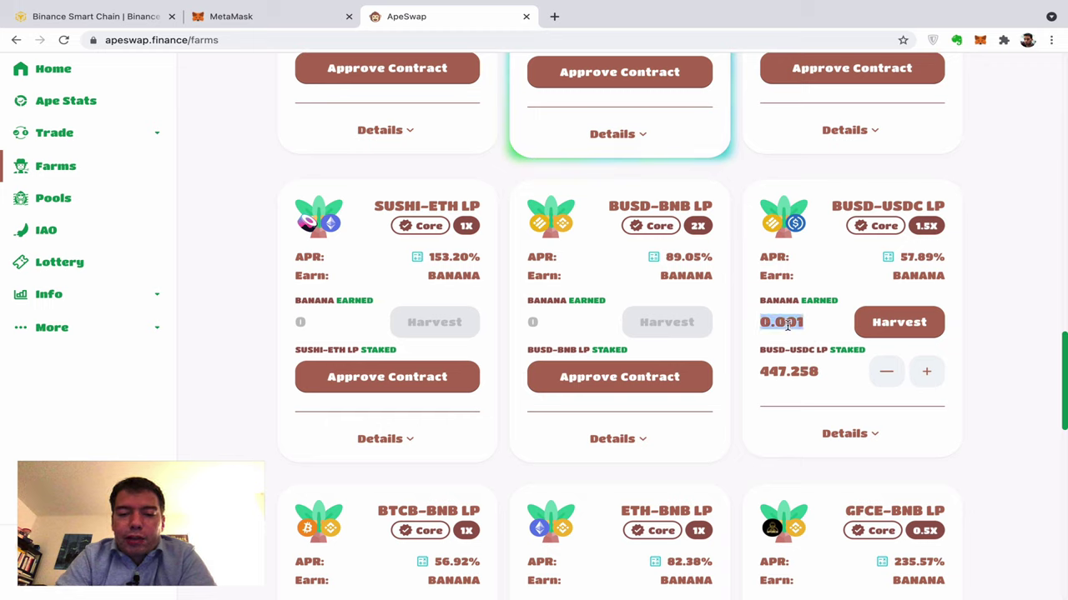
{"action": "left_click", "coordinate": [988, 362]}
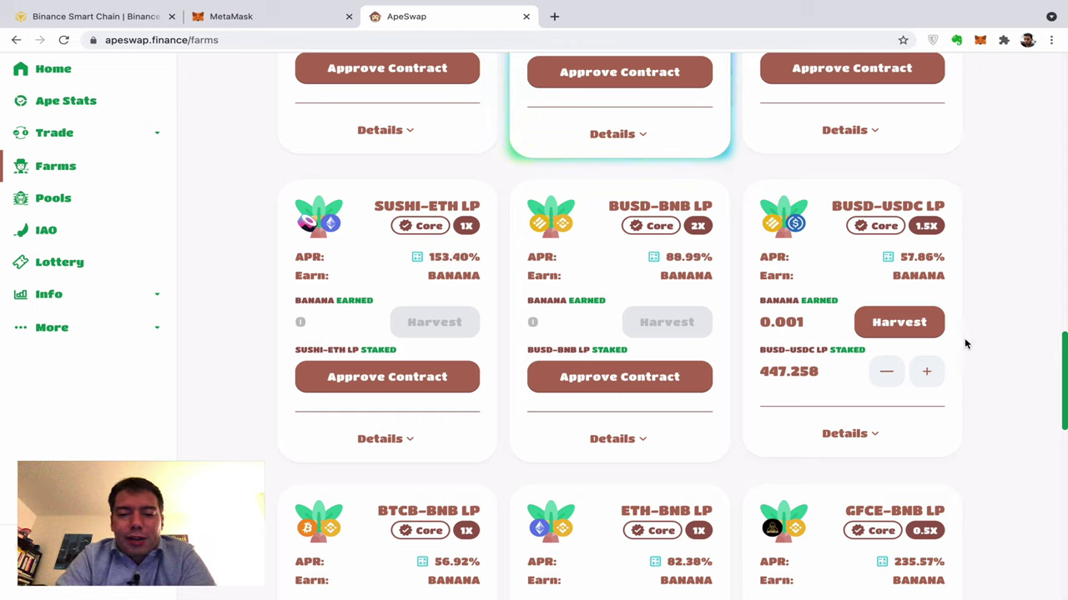
{"action": "double_click", "coordinate": [913, 257]}
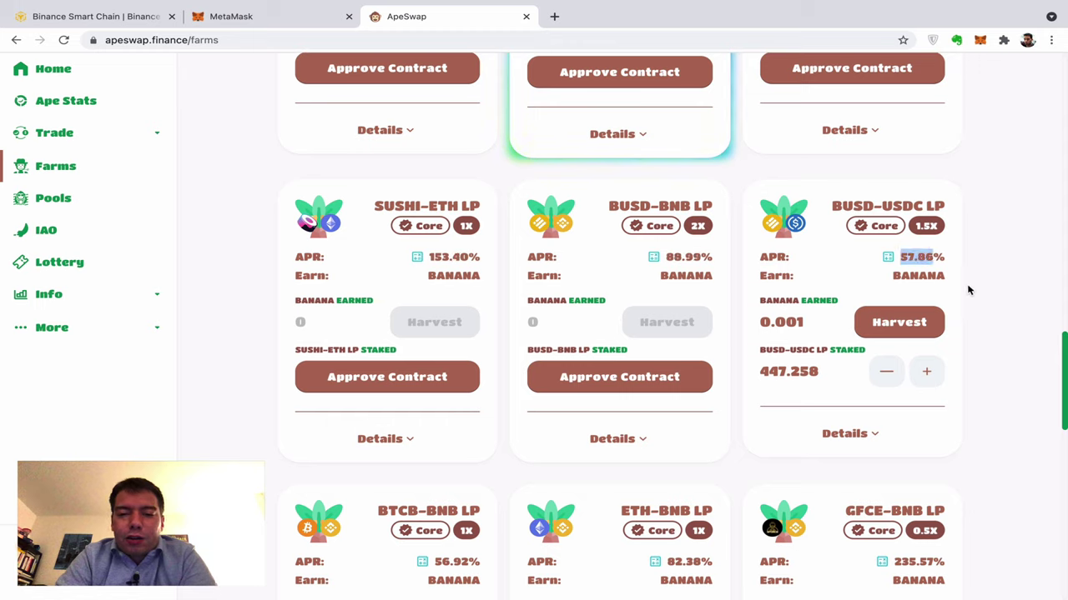
{"action": "left_click_drag", "start_coordinate": [945, 258], "coordinate": [900, 254]}
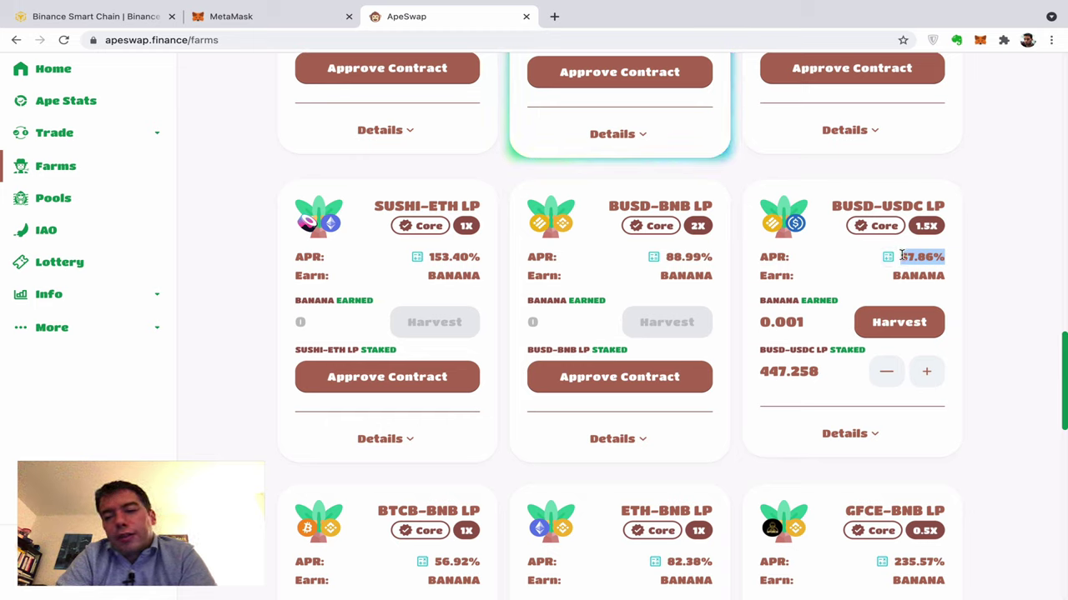
{"action": "left_click", "coordinate": [949, 265]}
{"action": "left_click_drag", "start_coordinate": [944, 259], "coordinate": [897, 262]}
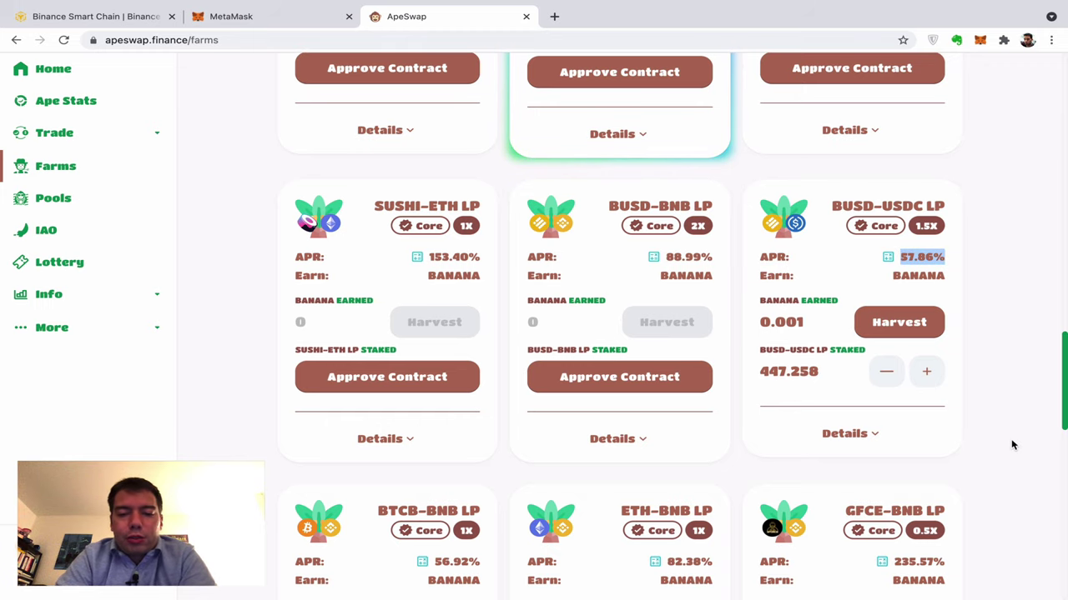
{"action": "scroll", "coordinate": [1011, 443], "scroll_direction": "down", "scroll_amount": 1}
{"action": "scroll", "coordinate": [1013, 445], "scroll_direction": "up", "scroll_amount": 1}
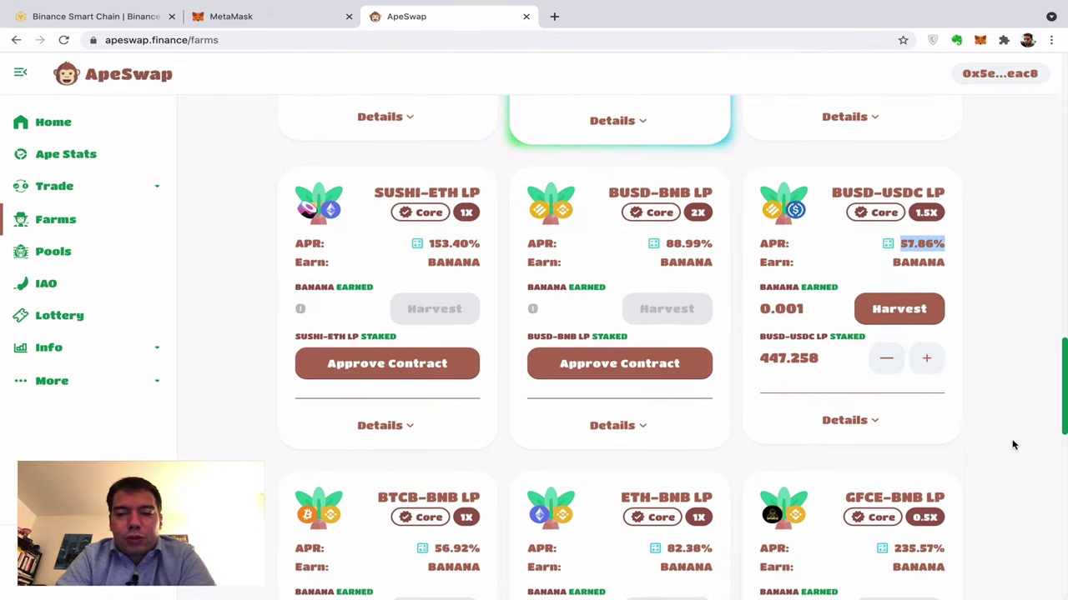
{"action": "left_click", "coordinate": [933, 243]}
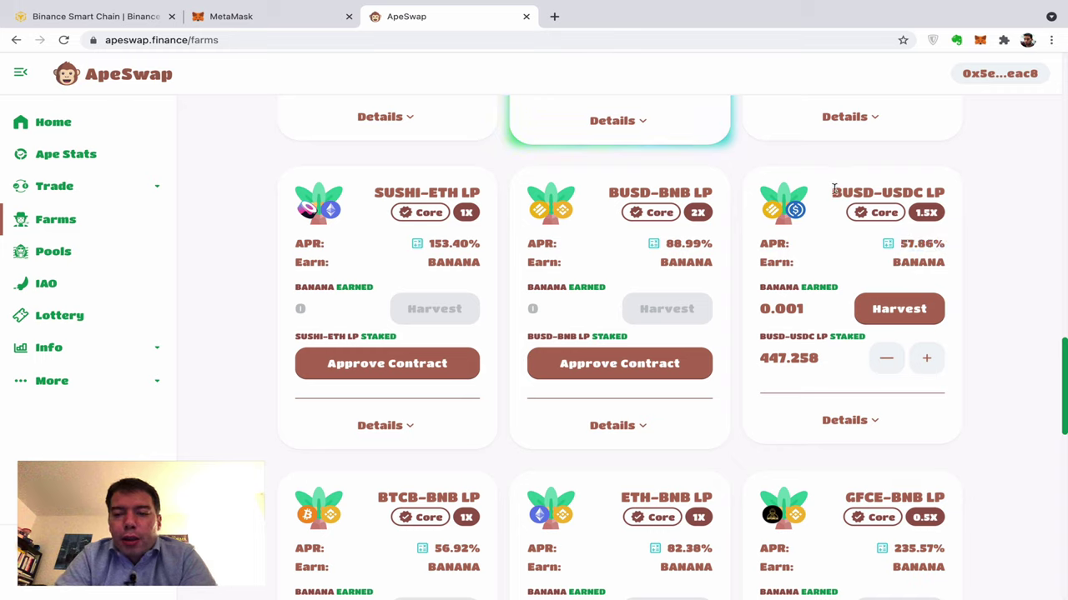
- Examine the two tokens that make up the staked BUSD-USDC LP pair
{"action": "mouse_move", "coordinate": [831, 190]}
{"action": "left_mouse_down"}
{"action": "mouse_move", "coordinate": [920, 190]}
{"action": "mouse_move", "coordinate": [837, 186]}
{"action": "left_mouse_up"}
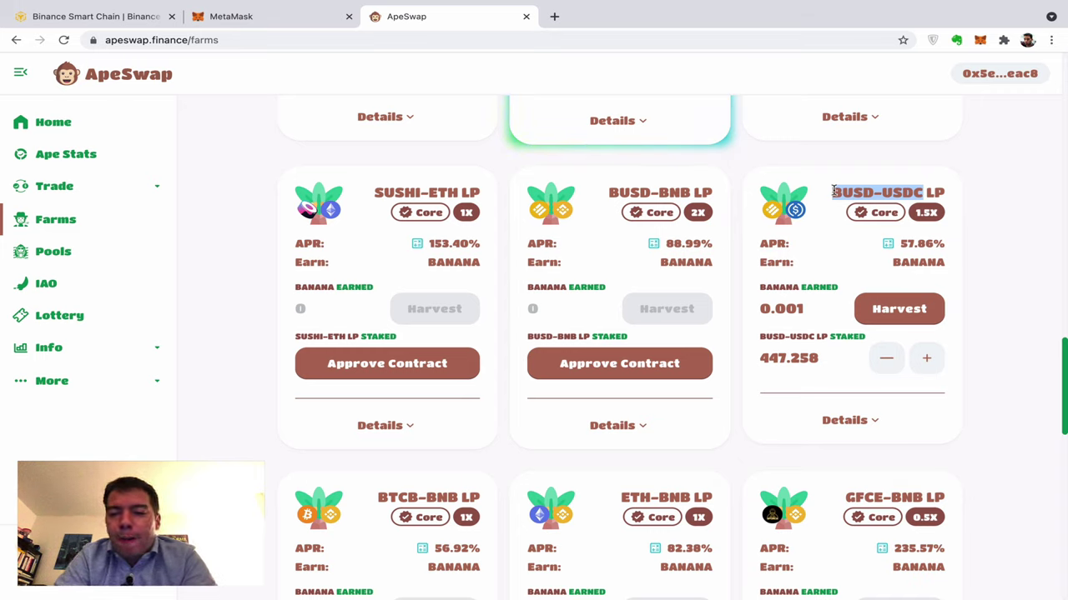
{"action": "left_click", "coordinate": [855, 192]}
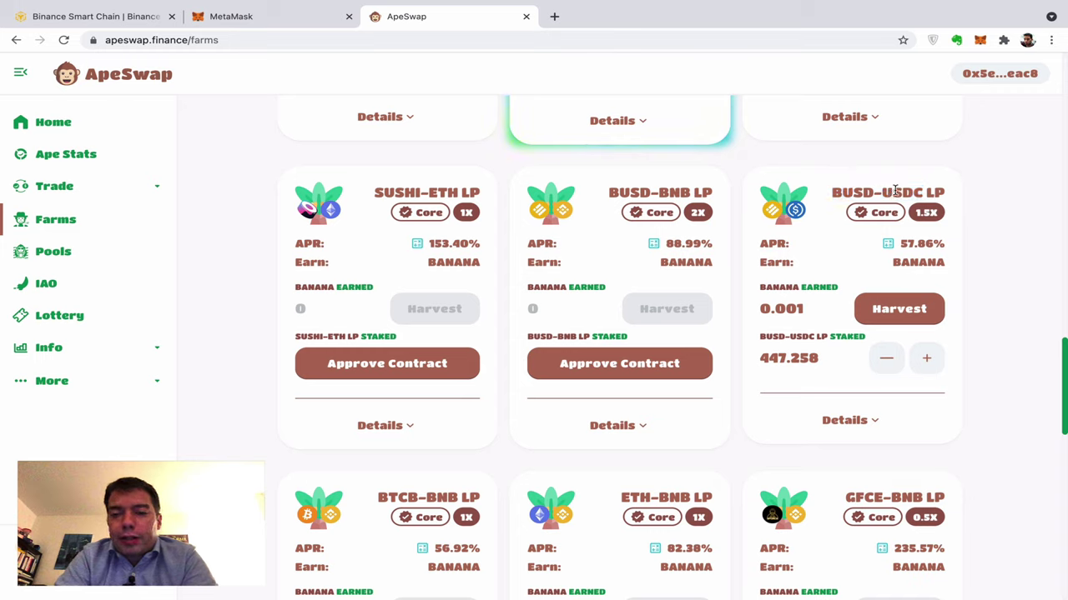
{"action": "double_click", "coordinate": [896, 192]}
{"action": "left_click", "coordinate": [859, 192]}
{"action": "double_click", "coordinate": [855, 192]}
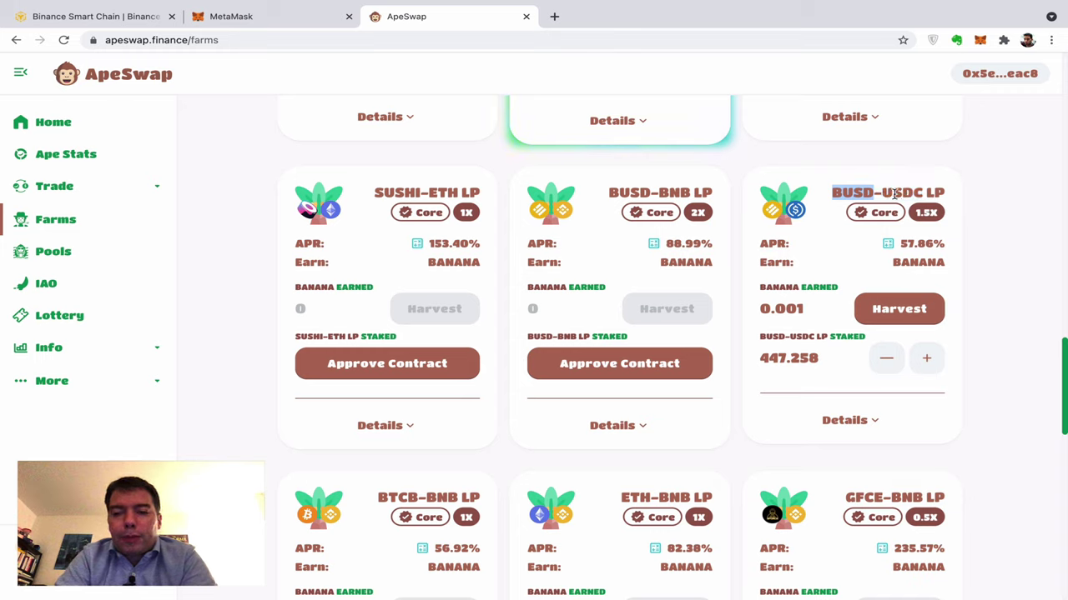
{"action": "left_click", "coordinate": [894, 194]}
{"action": "double_click", "coordinate": [895, 193]}
{"action": "left_click", "coordinate": [851, 192]}
{"action": "double_click", "coordinate": [851, 192]}
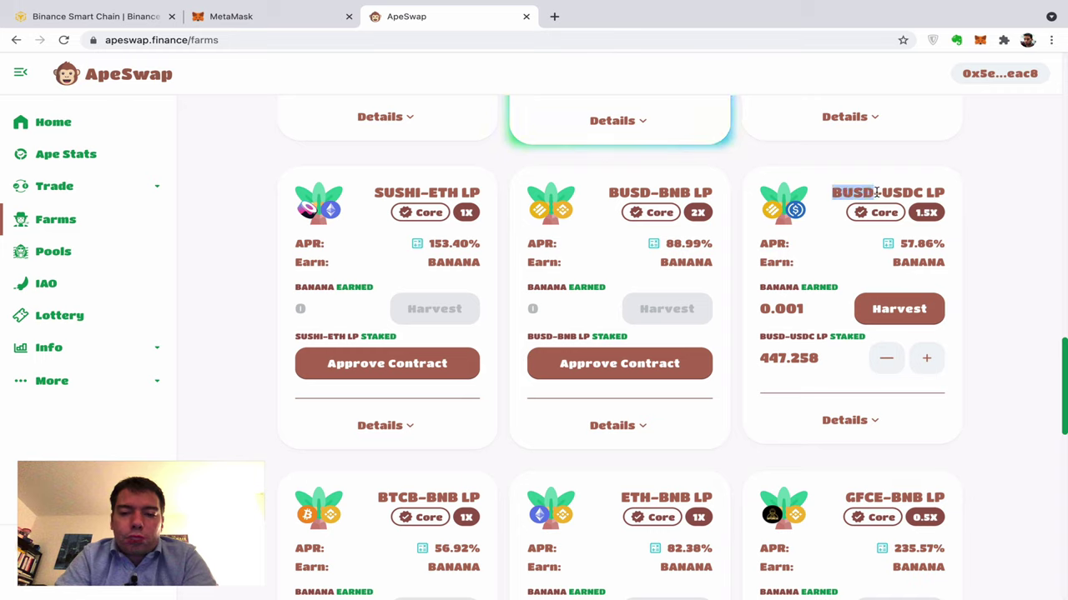
{"action": "left_click", "coordinate": [889, 192]}
{"action": "double_click", "coordinate": [889, 192]}
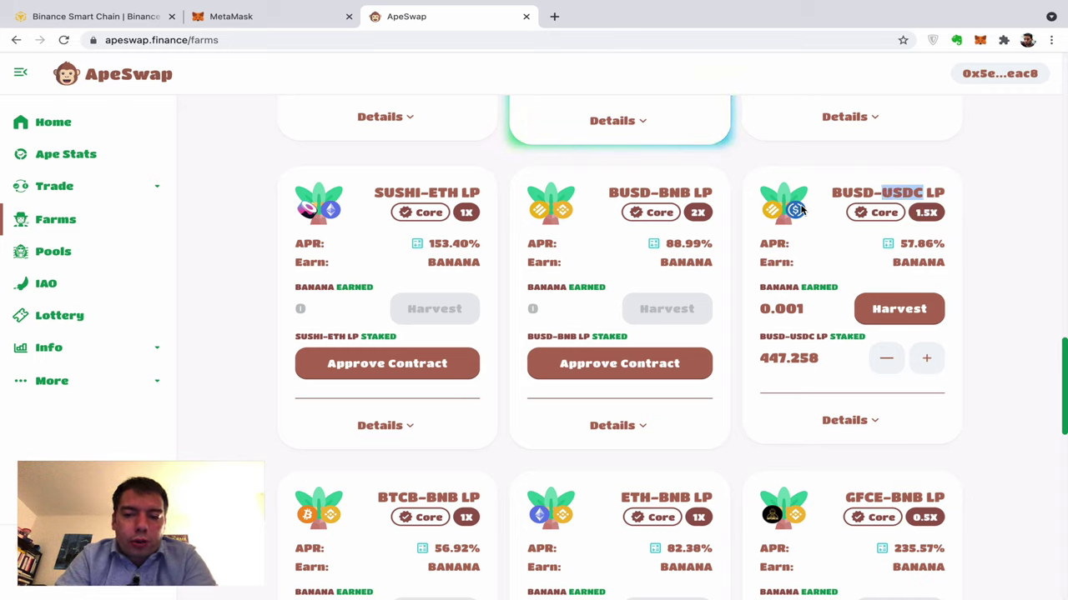
{"action": "double_click", "coordinate": [843, 194]}
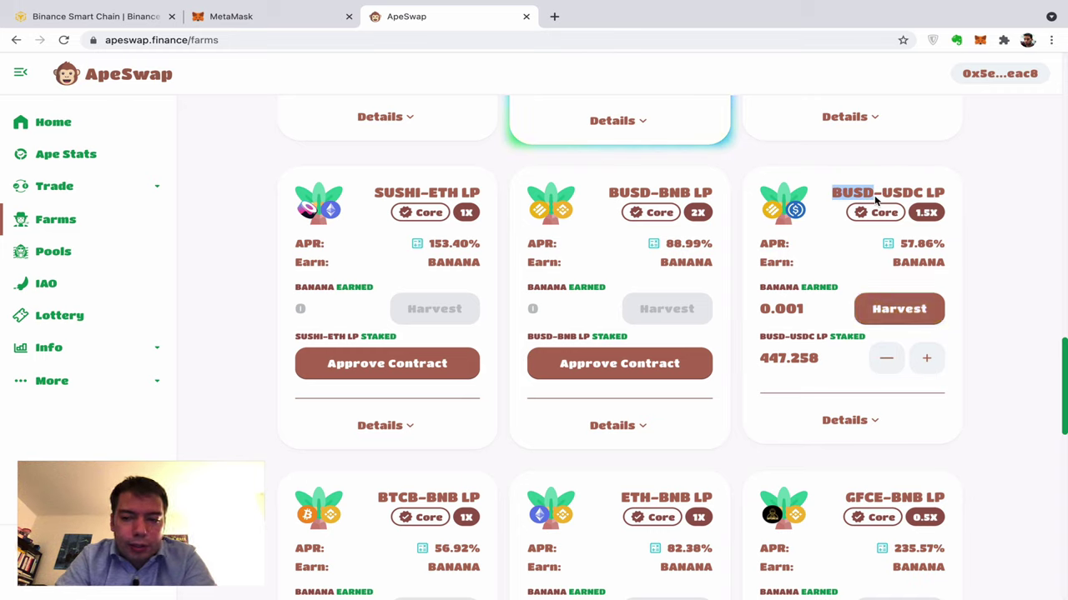
{"action": "double_click", "coordinate": [887, 193]}
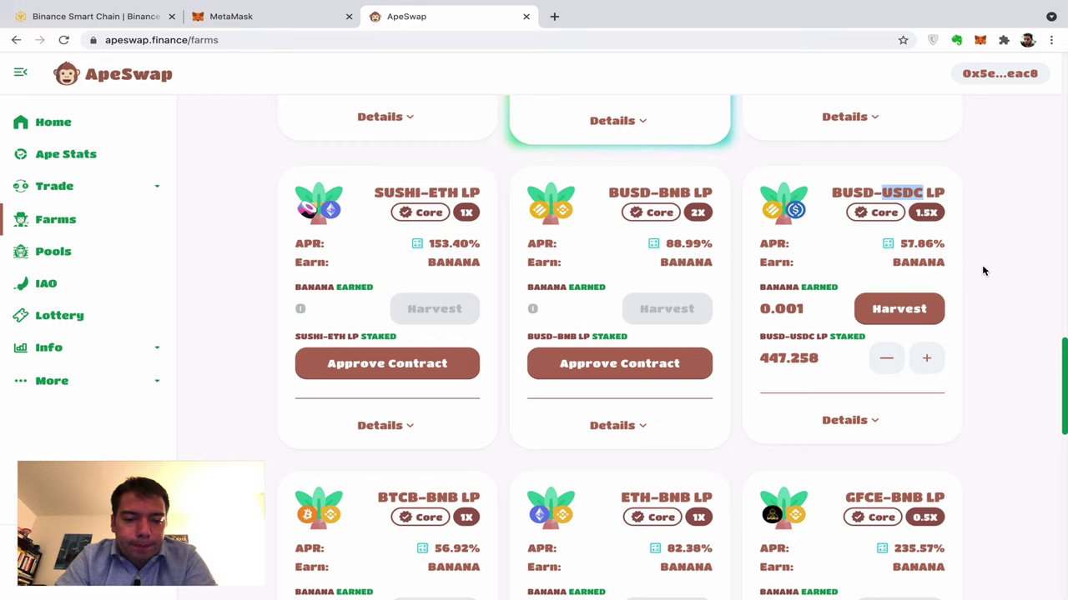
- Compare the APRs of the BANANA pair farms with those of the other LP farms
{"action": "scroll", "coordinate": [981, 241], "scroll_direction": "up", "scroll_amount": 5}
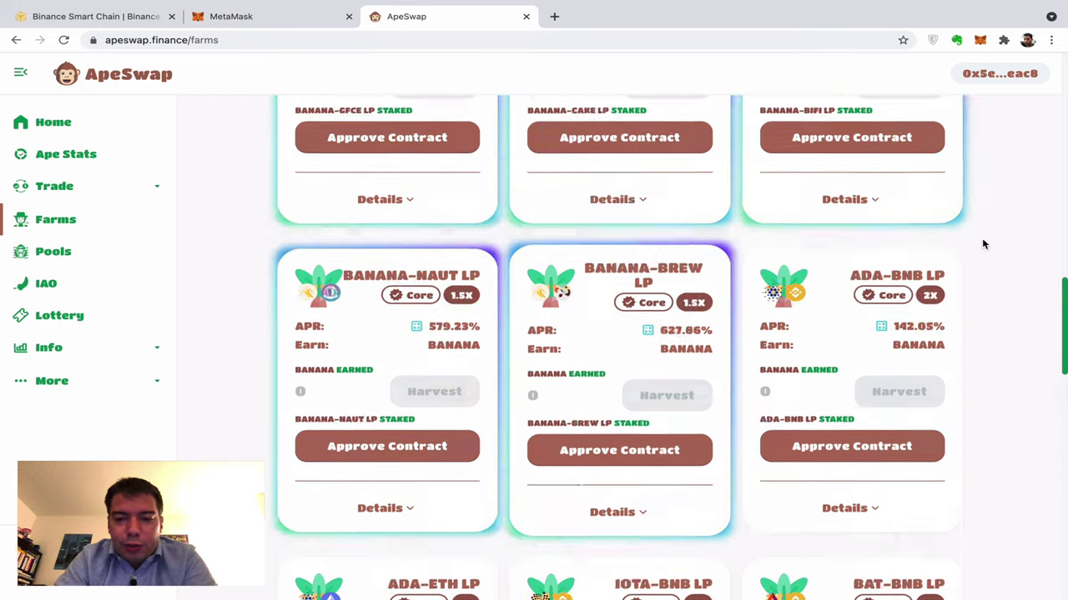
{"action": "scroll", "coordinate": [982, 243], "scroll_direction": "up", "scroll_amount": 7}
{"action": "scroll", "coordinate": [982, 244], "scroll_direction": "down", "scroll_amount": 2}
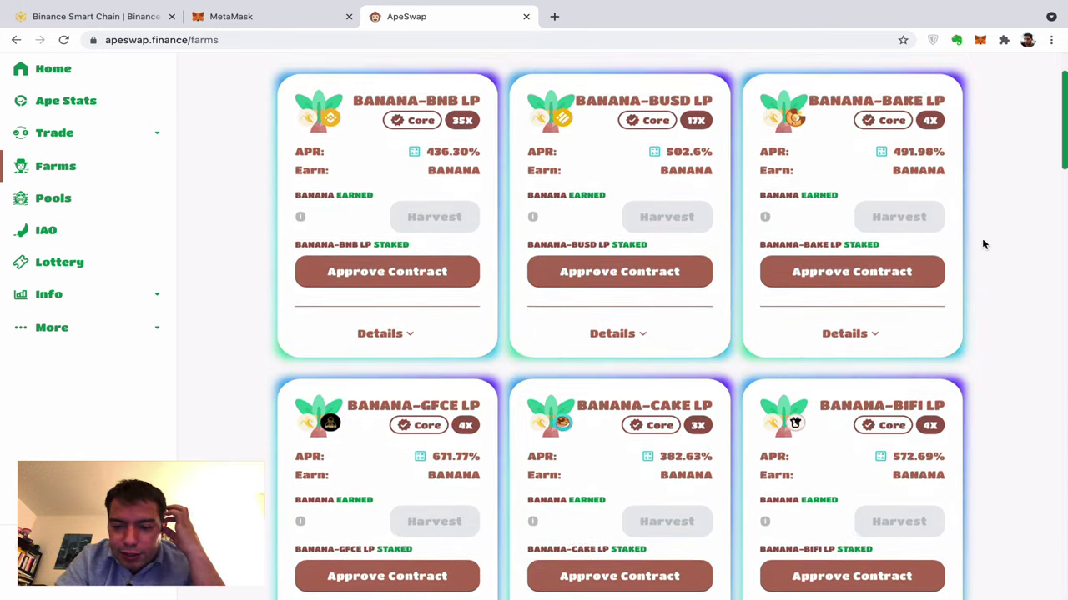
{"action": "scroll", "coordinate": [982, 243], "scroll_direction": "down", "scroll_amount": 1}
{"action": "scroll", "coordinate": [965, 362], "scroll_direction": "down", "scroll_amount": 3}
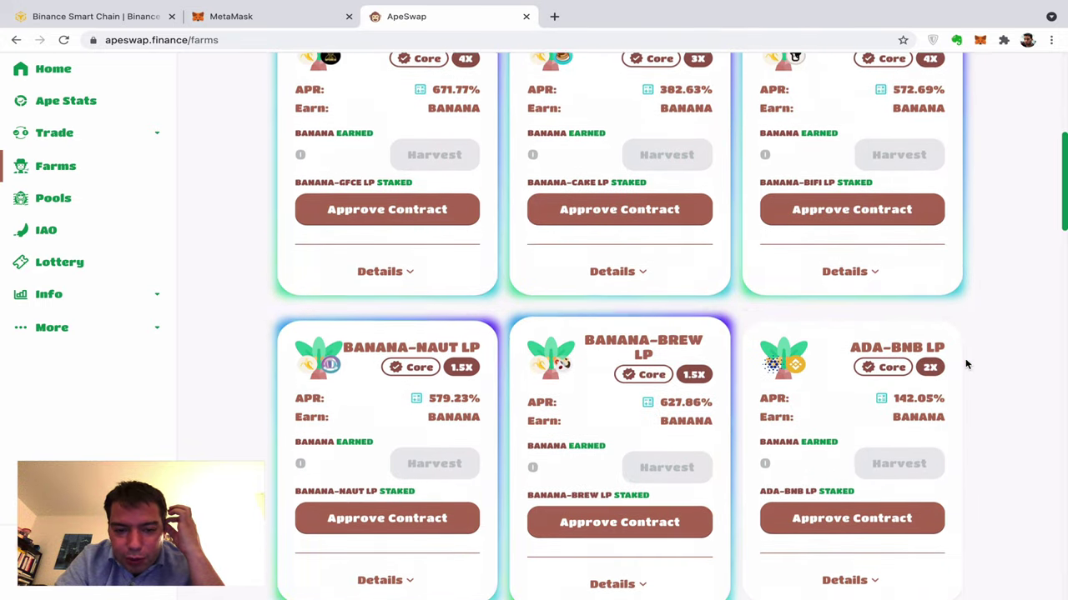
{"action": "scroll", "coordinate": [948, 357], "scroll_direction": "down", "scroll_amount": 2}
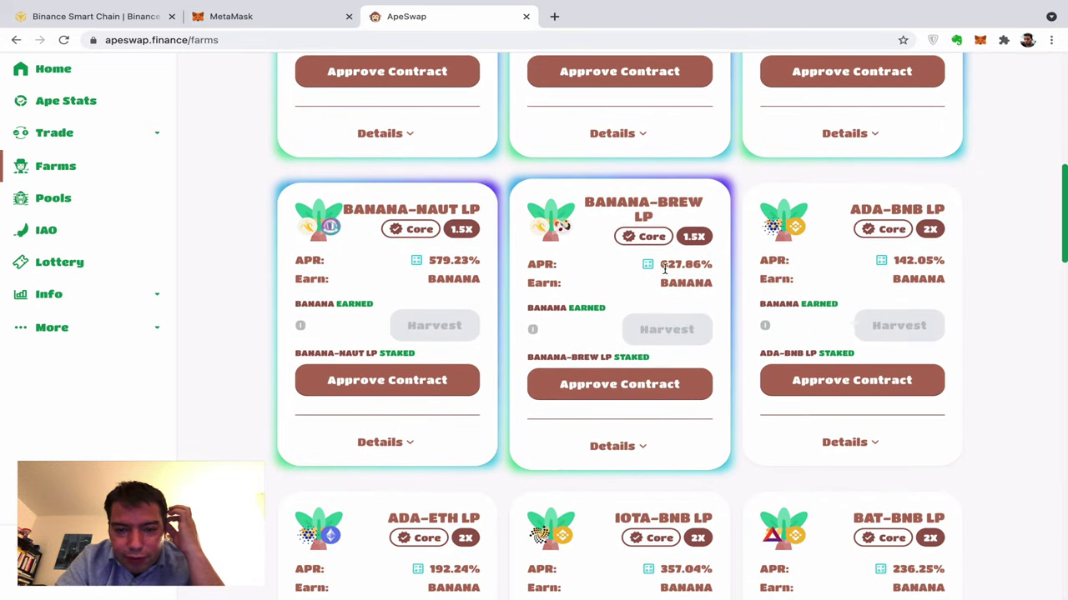
{"action": "double_click", "coordinate": [665, 265]}
{"action": "scroll", "coordinate": [990, 392], "scroll_direction": "down", "scroll_amount": 1}
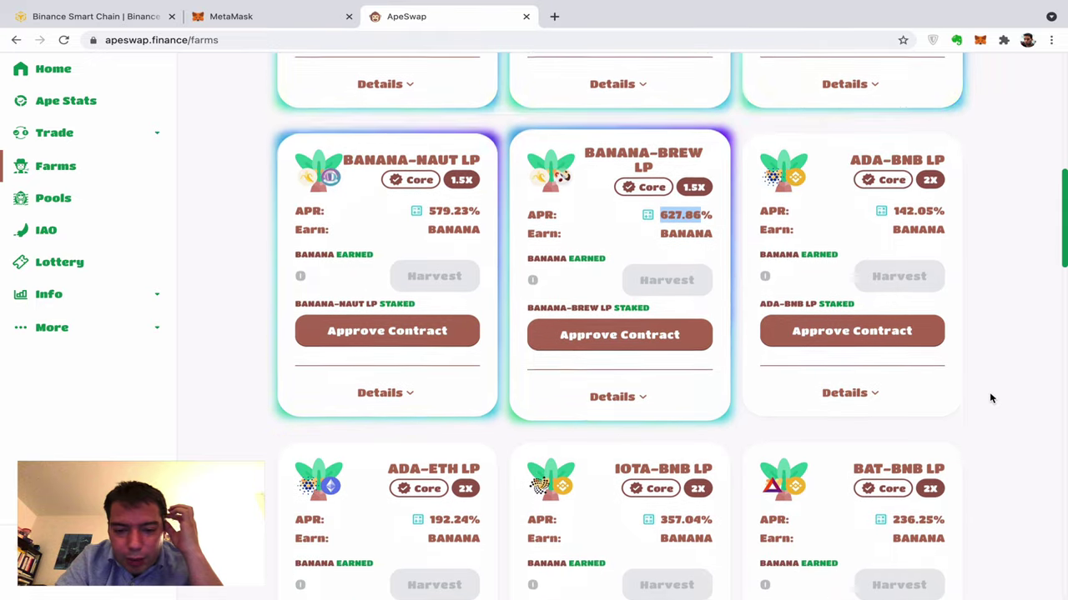
{"action": "scroll", "coordinate": [990, 398], "scroll_direction": "down", "scroll_amount": 9}
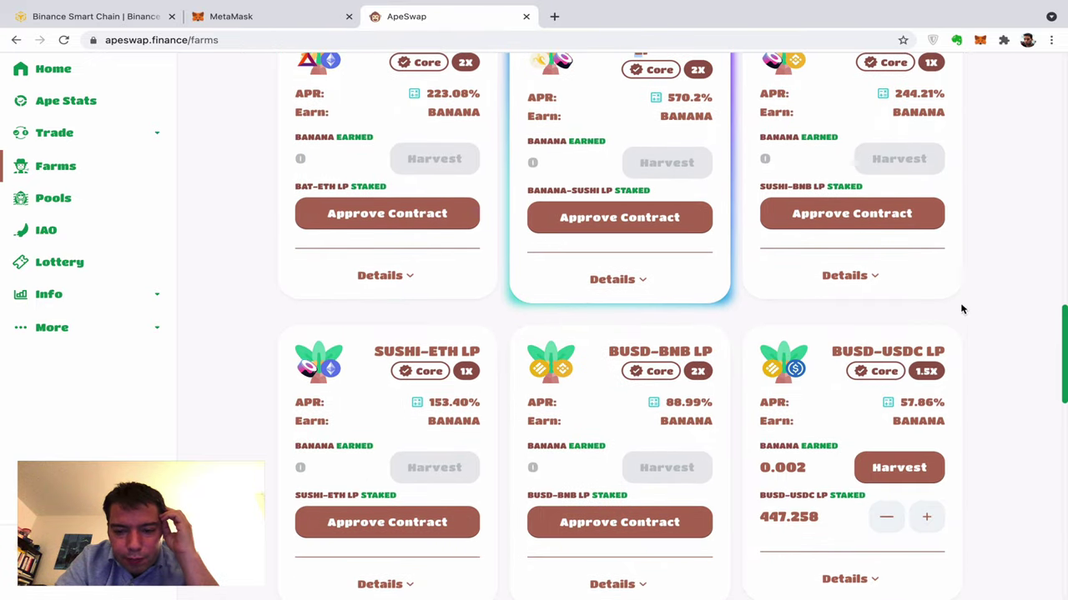
{"action": "scroll", "coordinate": [1001, 332], "scroll_direction": "up", "scroll_amount": 4}
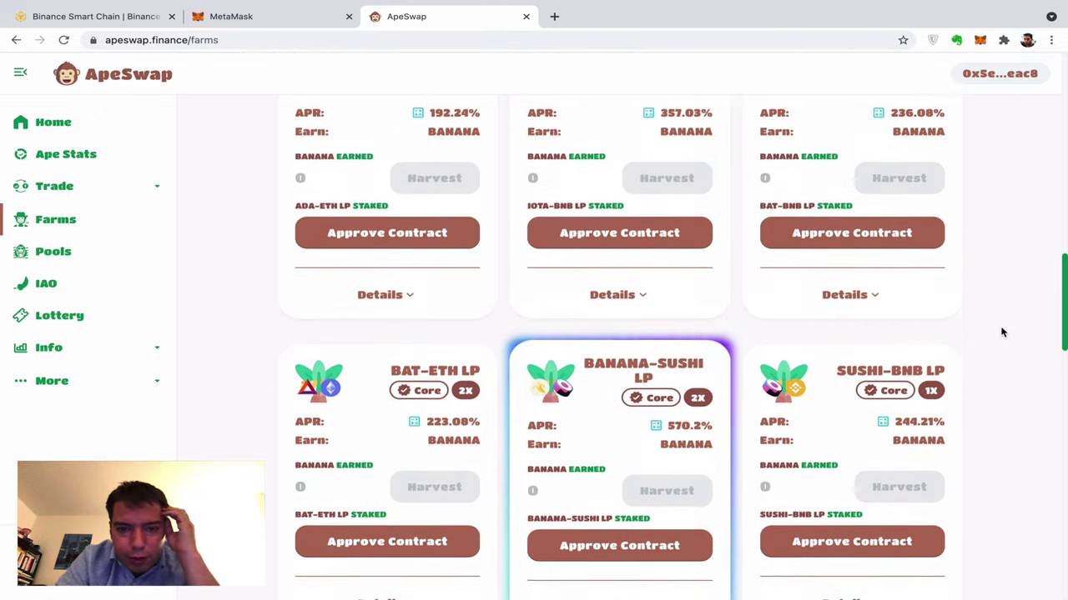
{"action": "scroll", "coordinate": [1002, 332], "scroll_direction": "up", "scroll_amount": 8}
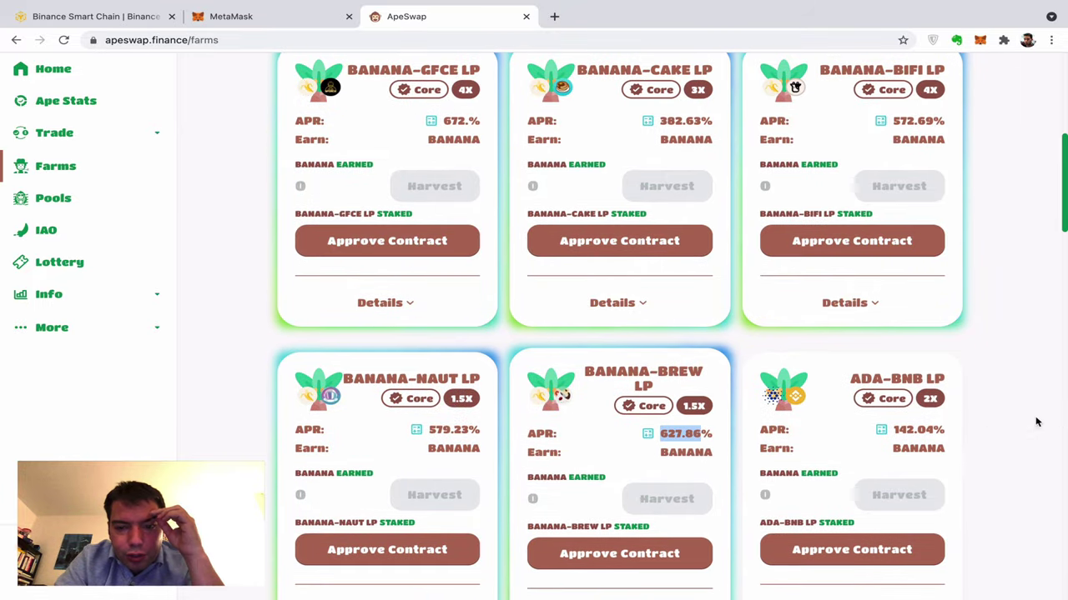
- Examine the token pair and the APR of the BANANA-BREW LP farm
{"action": "scroll", "coordinate": [990, 435], "scroll_direction": "down", "scroll_amount": 2}
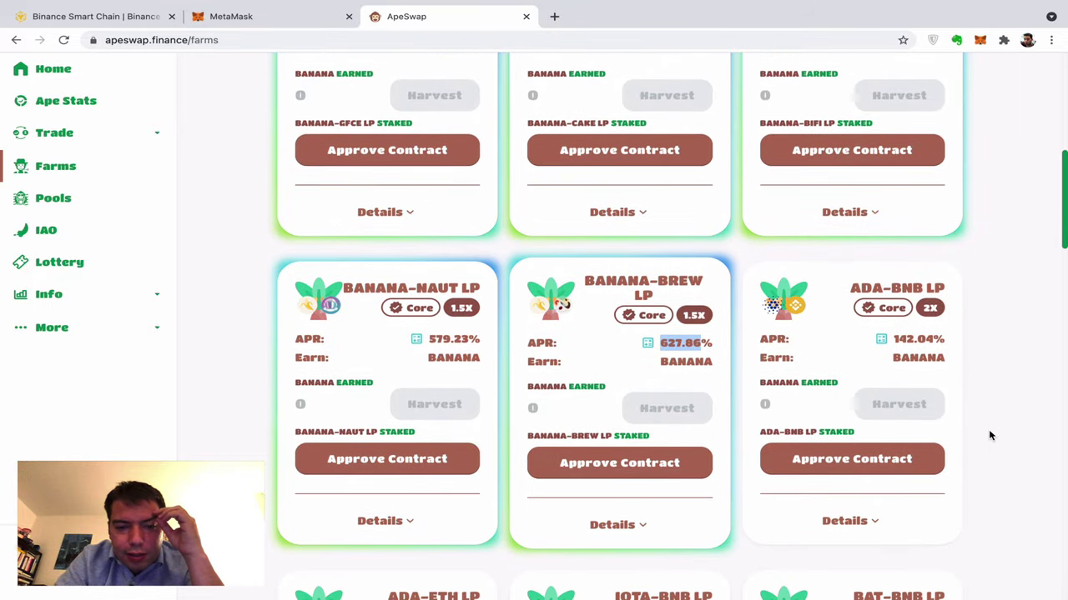
{"action": "scroll", "coordinate": [989, 435], "scroll_direction": "down", "scroll_amount": 1}
{"action": "scroll", "coordinate": [990, 436], "scroll_direction": "down", "scroll_amount": 1}
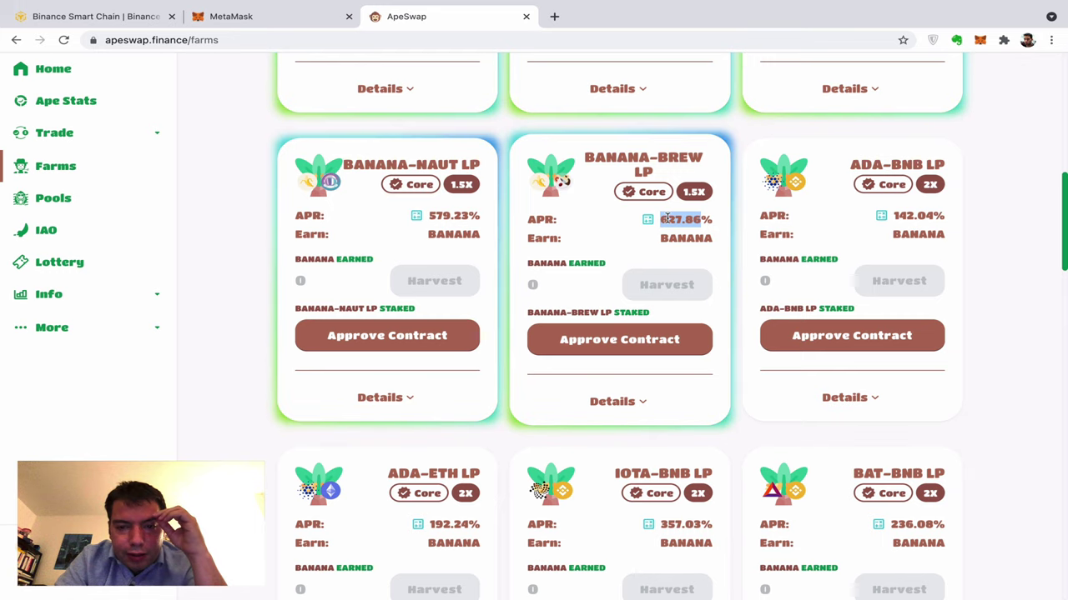
{"action": "left_click_drag", "start_coordinate": [658, 157], "coordinate": [691, 156]}
{"action": "left_click", "coordinate": [686, 158]}
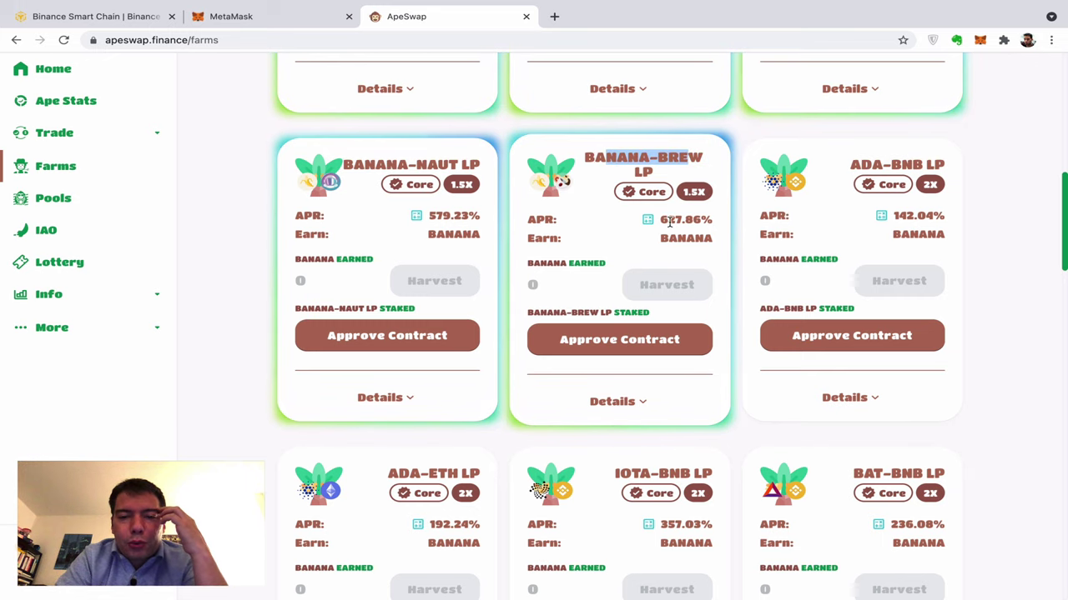
{"action": "left_click_drag", "start_coordinate": [669, 221], "coordinate": [711, 221]}
{"action": "double_click", "coordinate": [707, 221]}
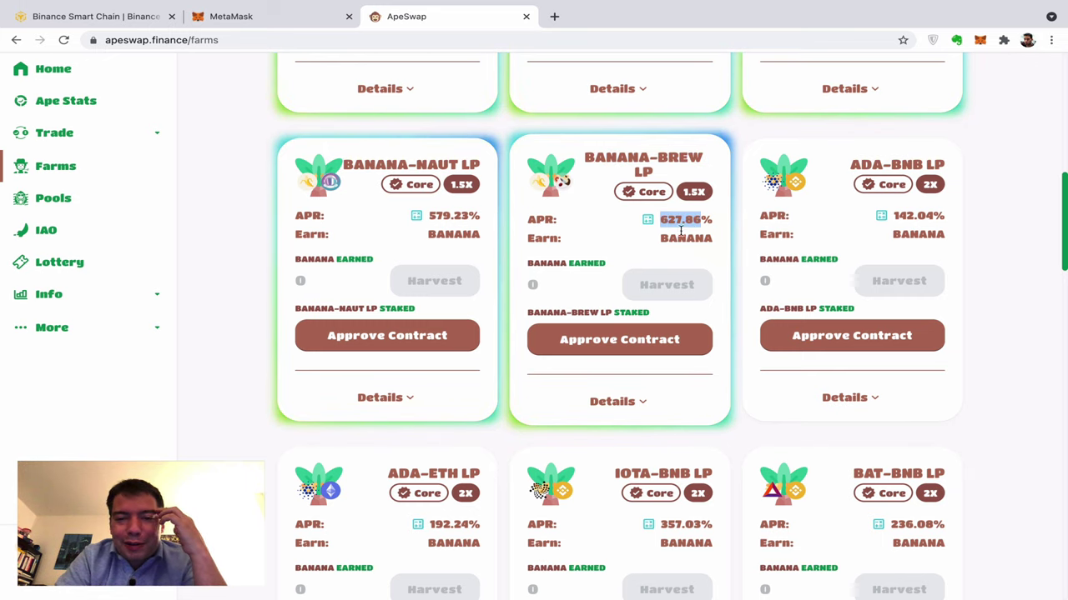
- Open the token exchange and choose BREW as the token to receive for BNB
{"action": "scroll", "coordinate": [706, 231], "scroll_direction": "up", "scroll_amount": 10}
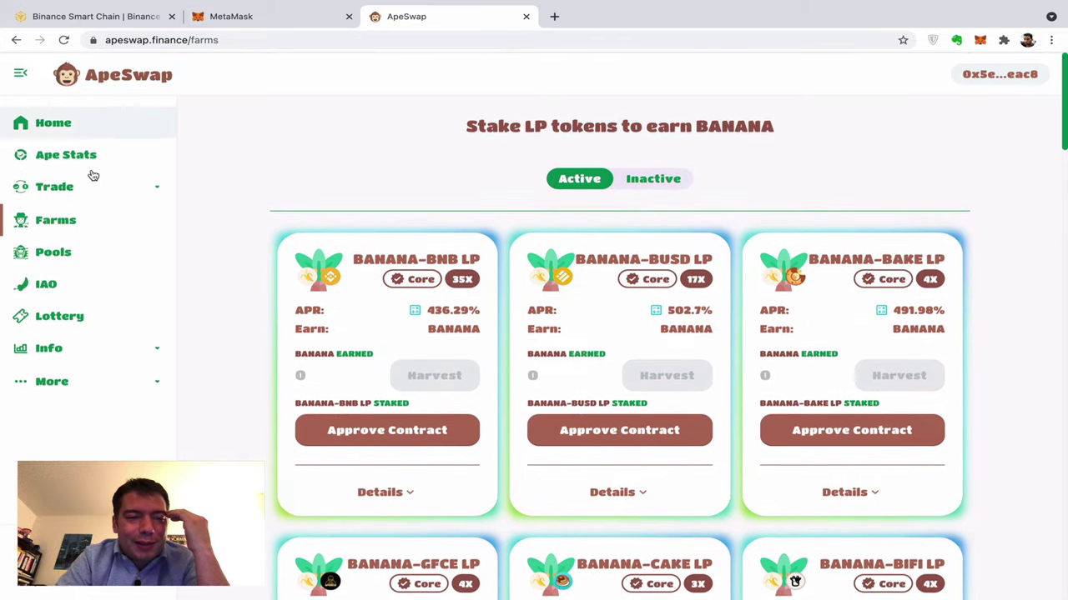
{"action": "left_click", "coordinate": [83, 198]}
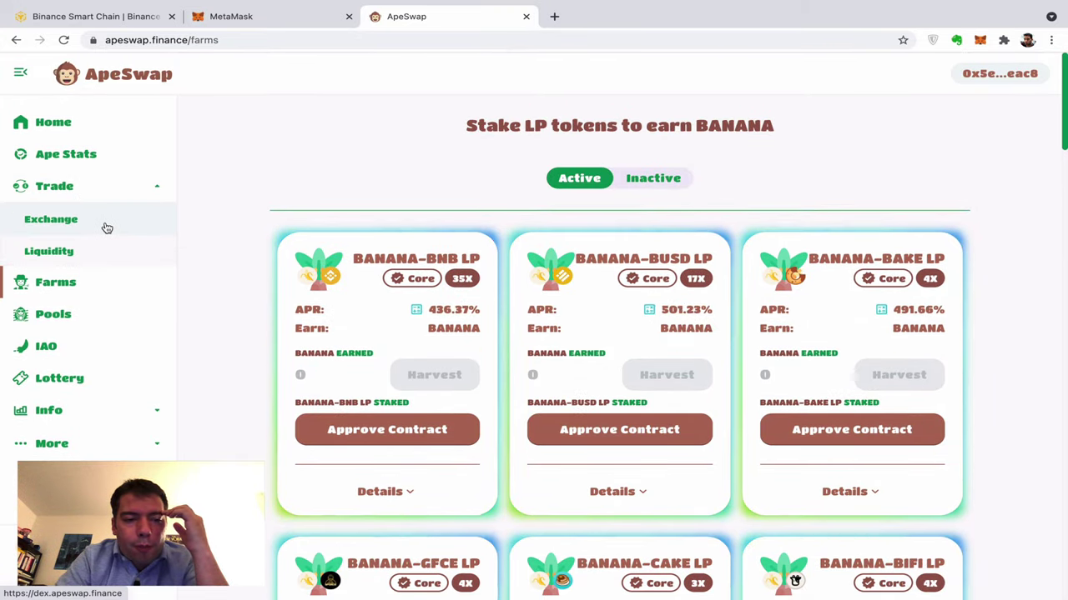
{"action": "left_click", "coordinate": [104, 226]}
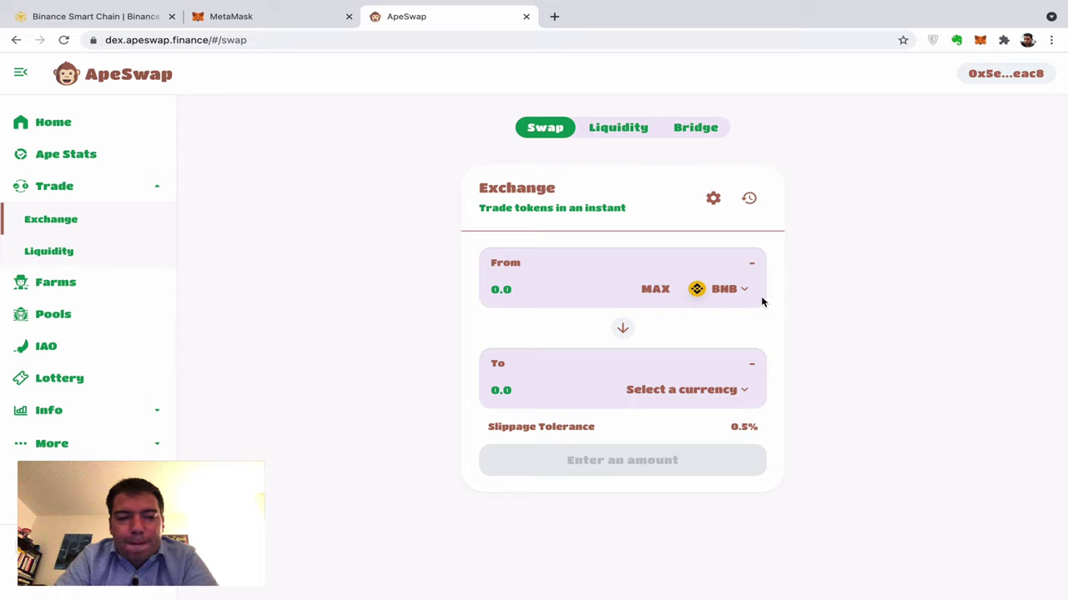
{"action": "left_click", "coordinate": [724, 290]}
{"action": "left_click", "coordinate": [472, 162]}
{"action": "type", "text": "bre"}
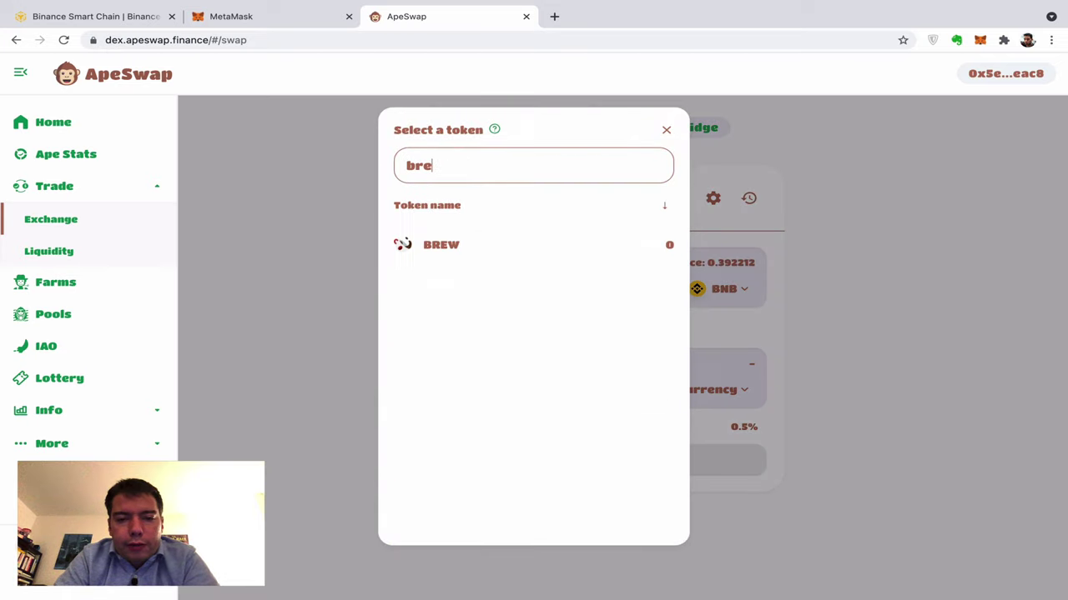
{"action": "left_click", "coordinate": [458, 246]}
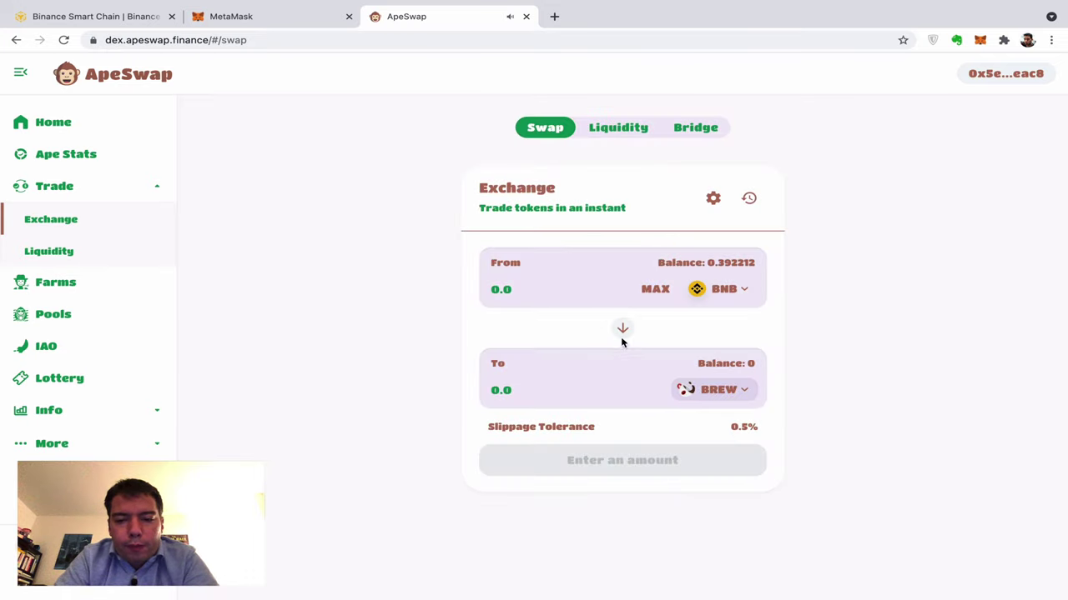
- Swap 0.15 BNB for BREW, confirm the transaction in MetaMask and dismiss the submission notice
{"action": "left_click", "coordinate": [524, 294]}
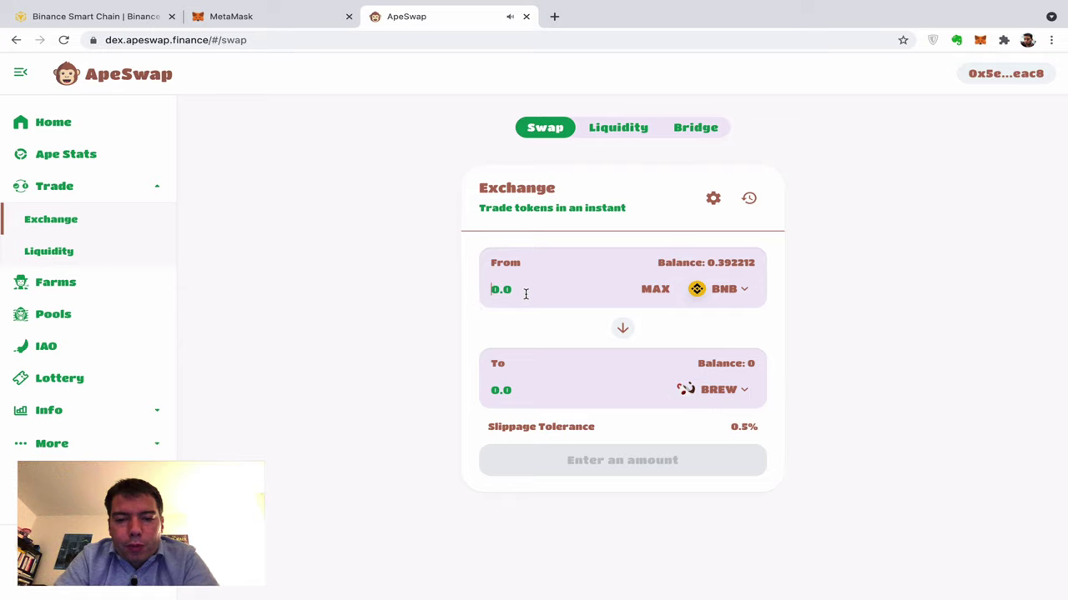
{"action": "type", "text": "0.1"}
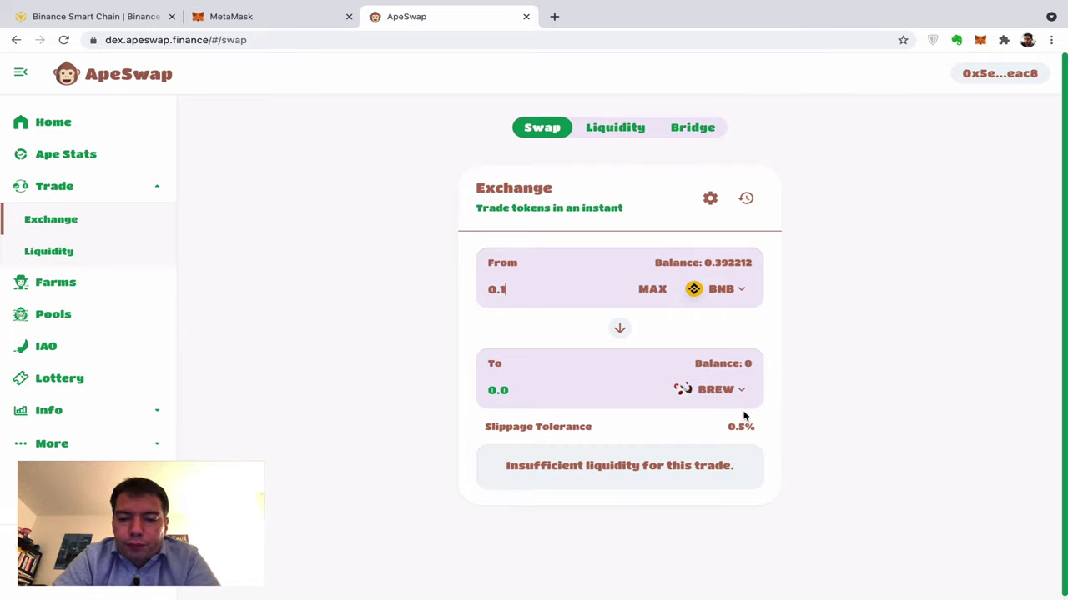
{"action": "scroll", "coordinate": [834, 437], "scroll_direction": "down", "scroll_amount": 2}
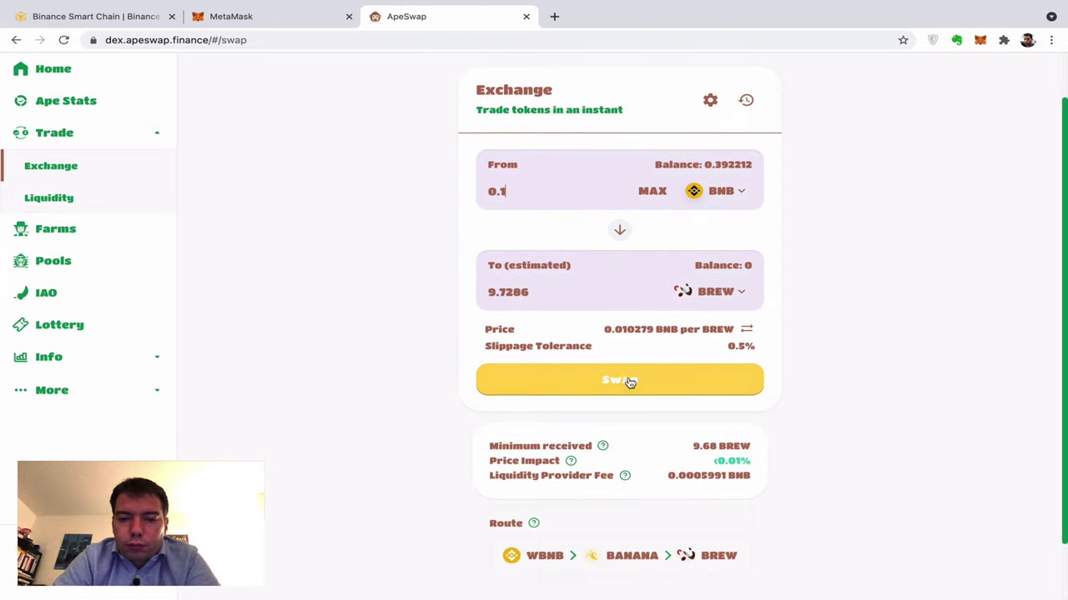
{"action": "type", "text": "5"}
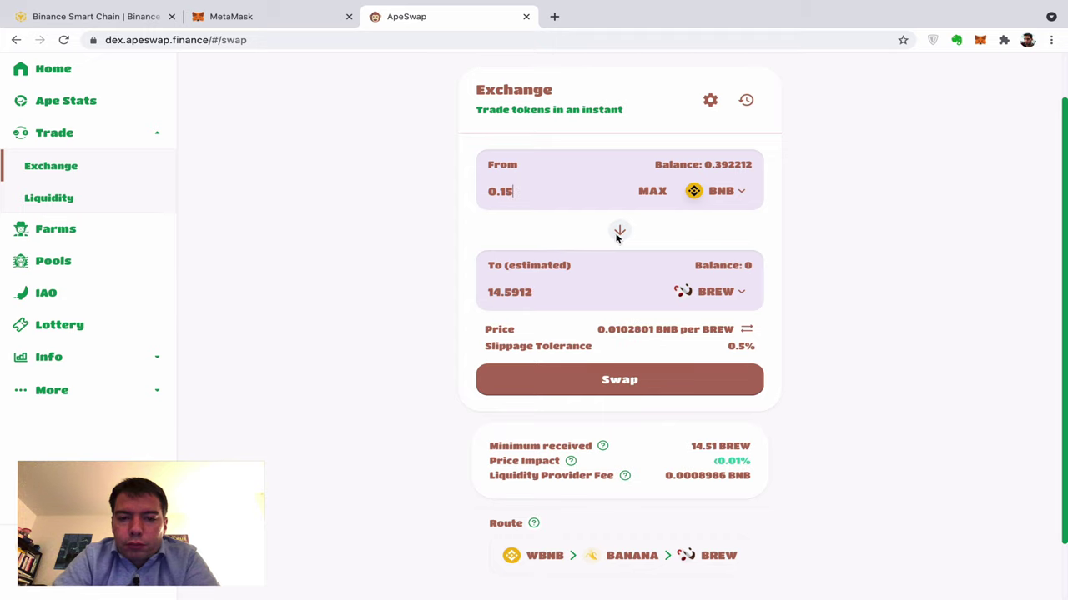
{"action": "left_click", "coordinate": [635, 383]}
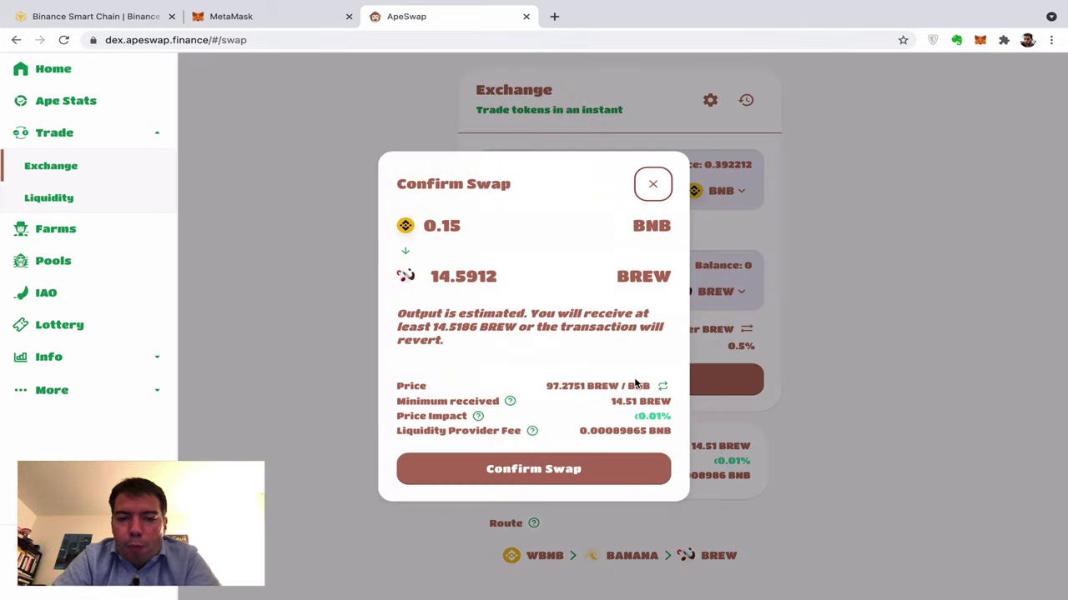
{"action": "left_click", "coordinate": [570, 467]}
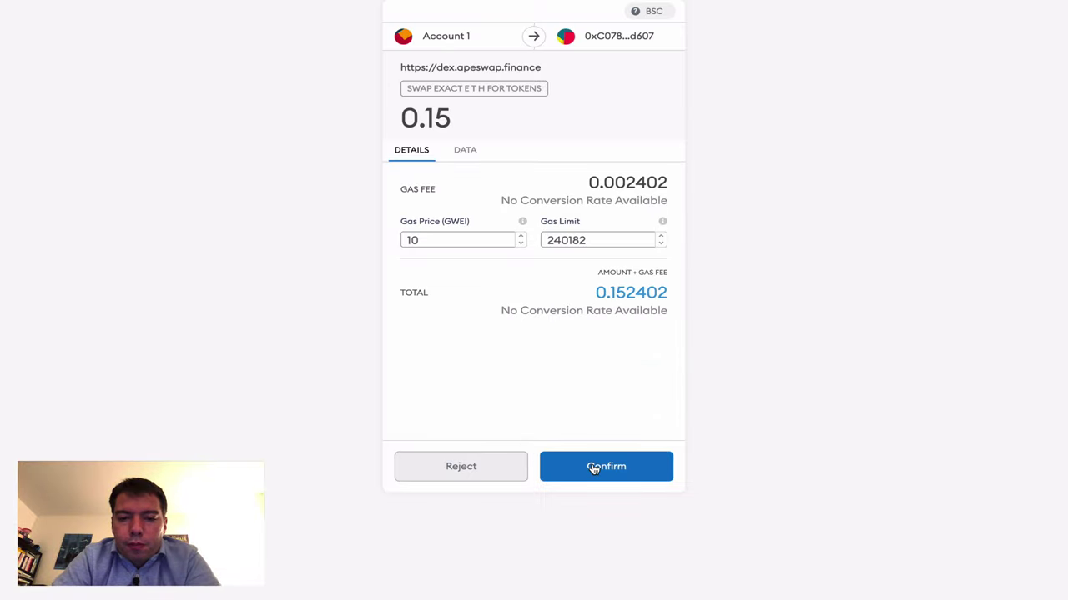
{"action": "left_click", "coordinate": [594, 469]}
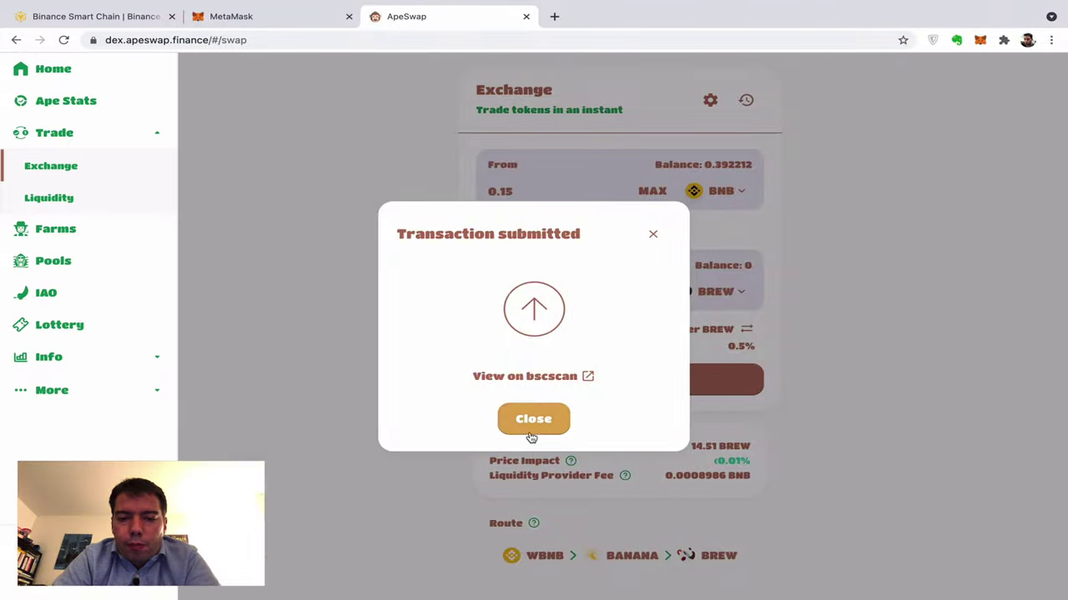
{"action": "left_click", "coordinate": [533, 432]}
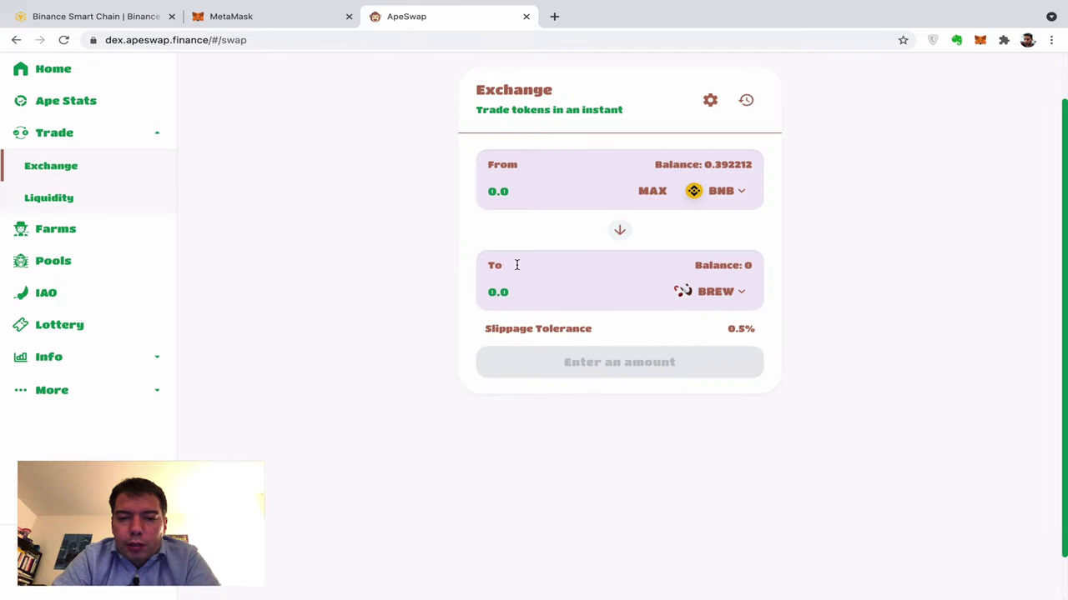
- Set up a second swap with BANANA as the token to receive and 0.15 BNB as the amount to pay
{"action": "scroll", "coordinate": [559, 217], "scroll_direction": "up", "scroll_amount": 2}
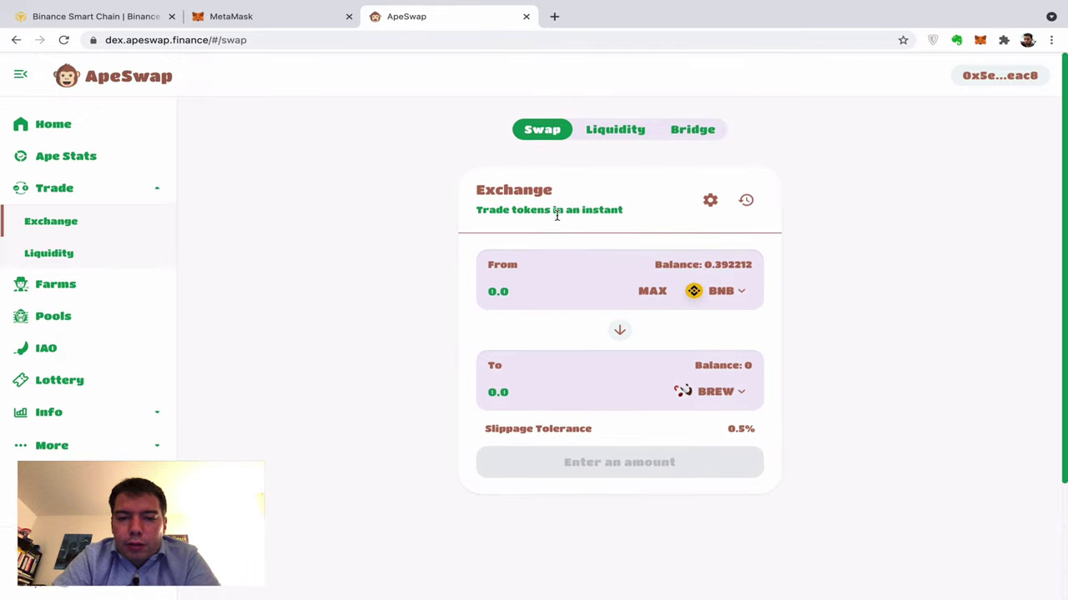
{"action": "left_click", "coordinate": [723, 391]}
{"action": "type", "text": "bana"}
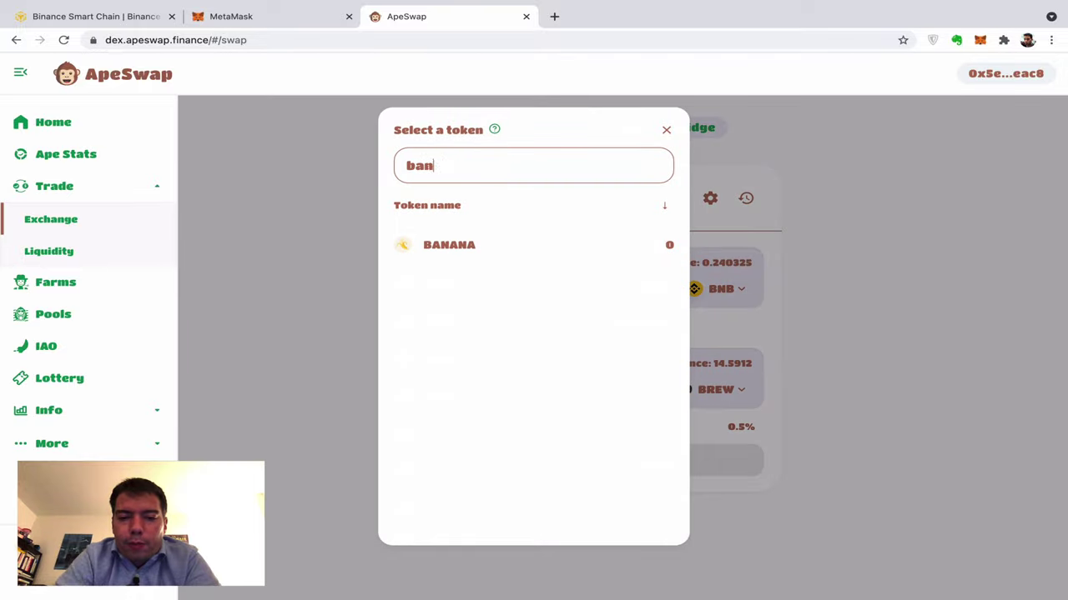
{"action": "left_click", "coordinate": [473, 248]}
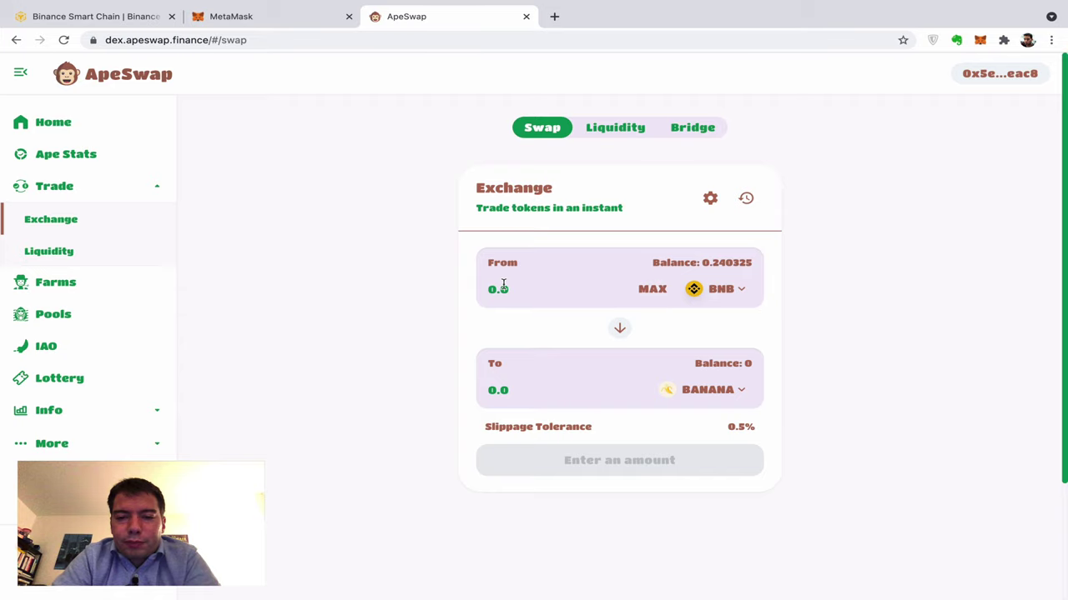
{"action": "type", "text": "1.5"}
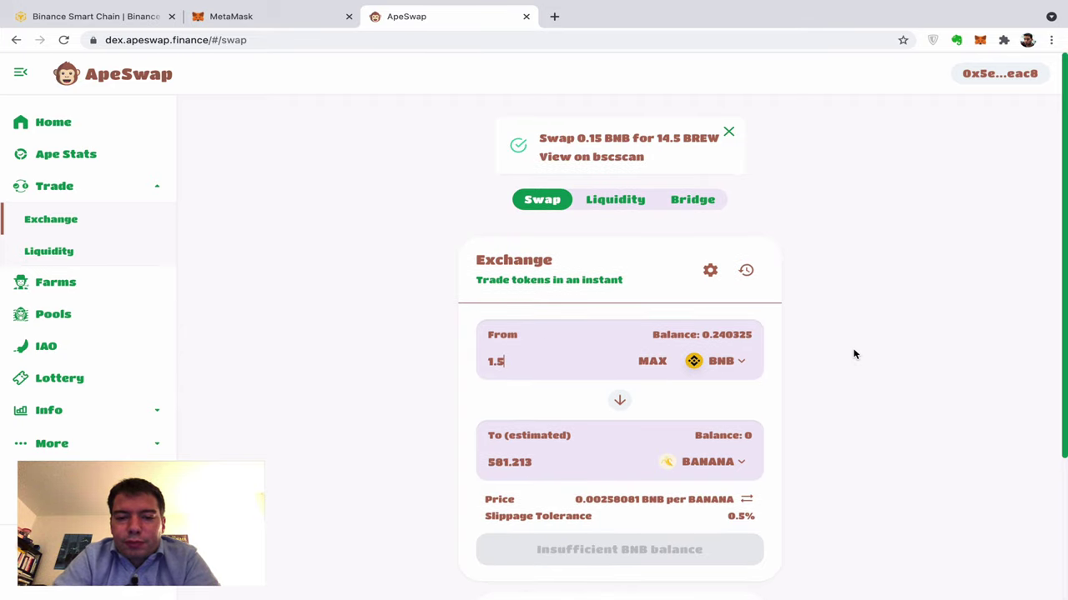
{"action": "key", "text": "BackSpace"}
{"action": "key", "text": "BackSpace"}
{"action": "key", "text": "BackSpace"}
{"action": "type", "text": "0.15"}
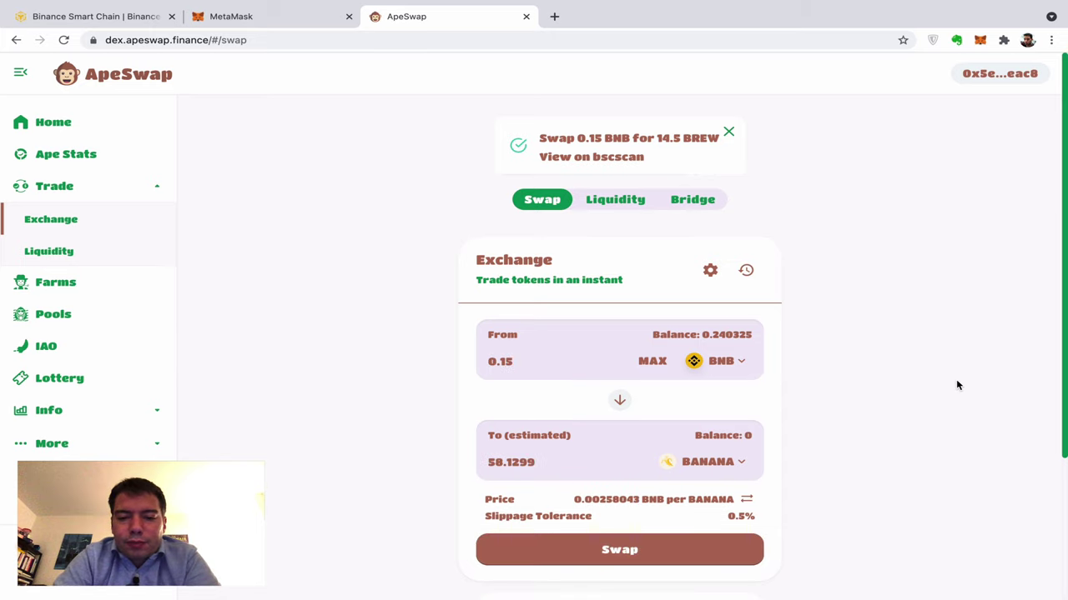
- Submit the BNB to BANANA swap, confirm it in MetaMask and dismiss the submission notice
{"action": "scroll", "coordinate": [912, 392], "scroll_direction": "down", "scroll_amount": 3}
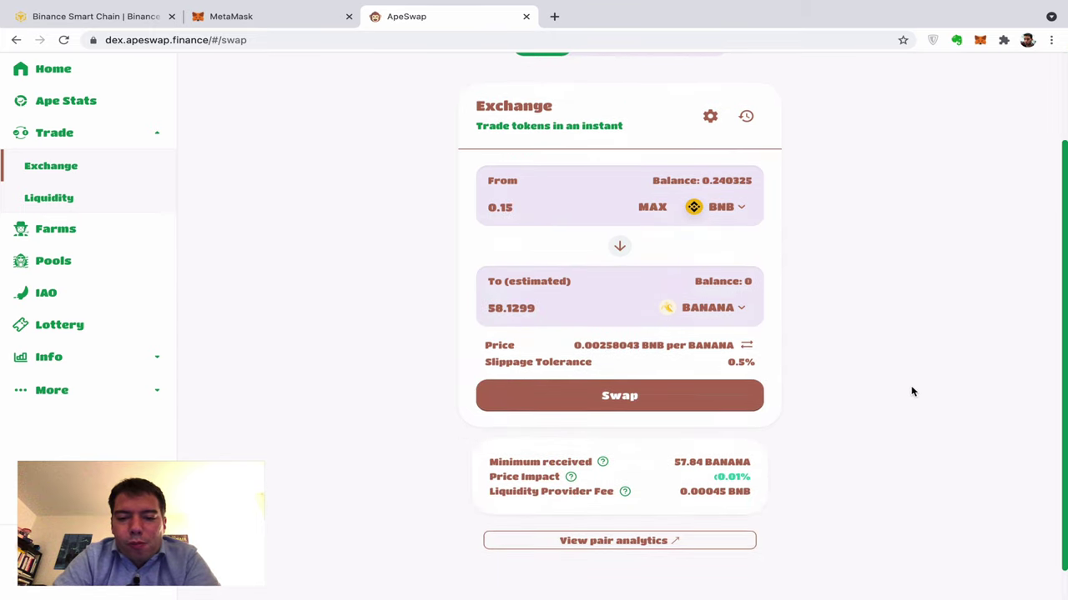
{"action": "left_click", "coordinate": [584, 403]}
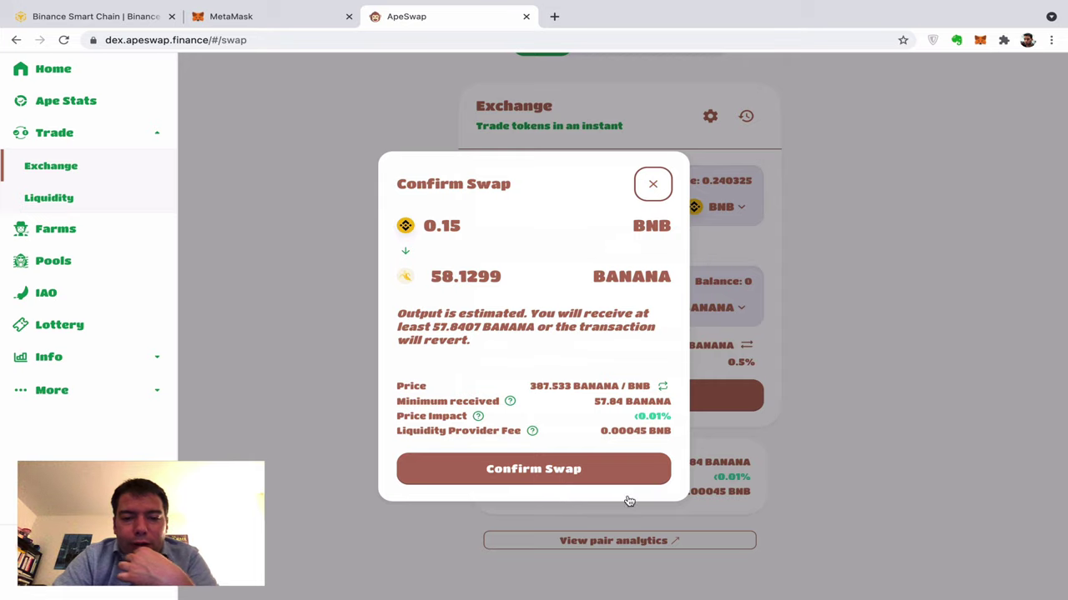
{"action": "left_click", "coordinate": [547, 471]}
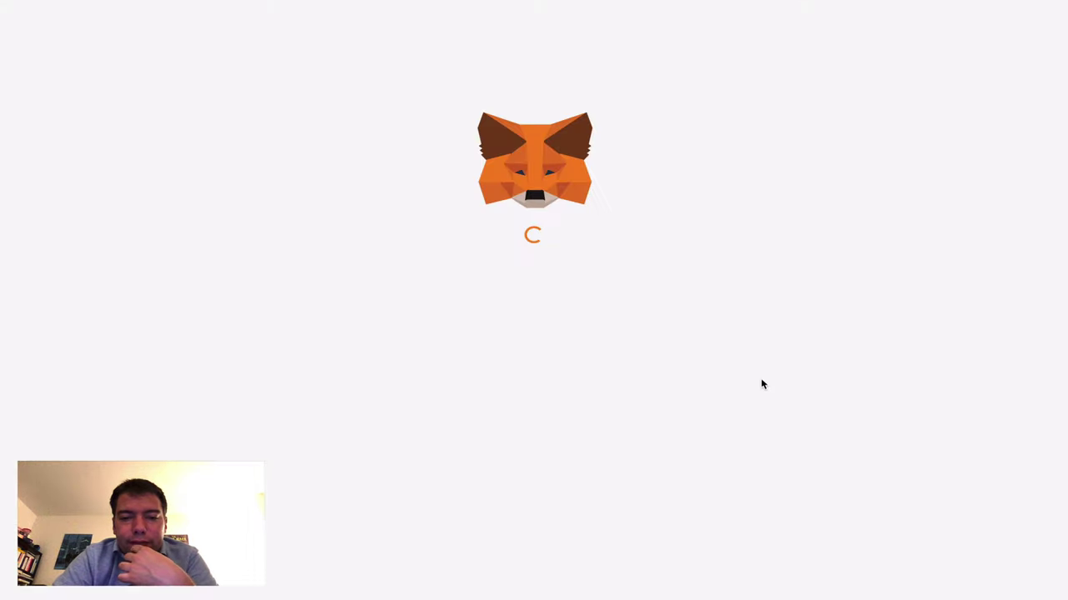
{"action": "left_click", "coordinate": [626, 464]}
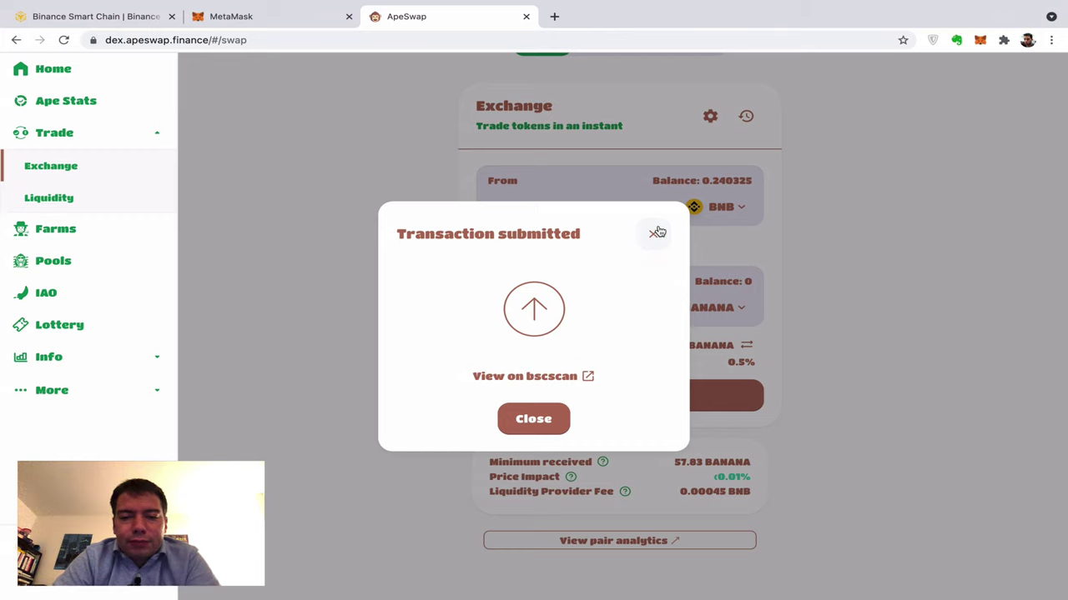
{"action": "left_click", "coordinate": [651, 232]}
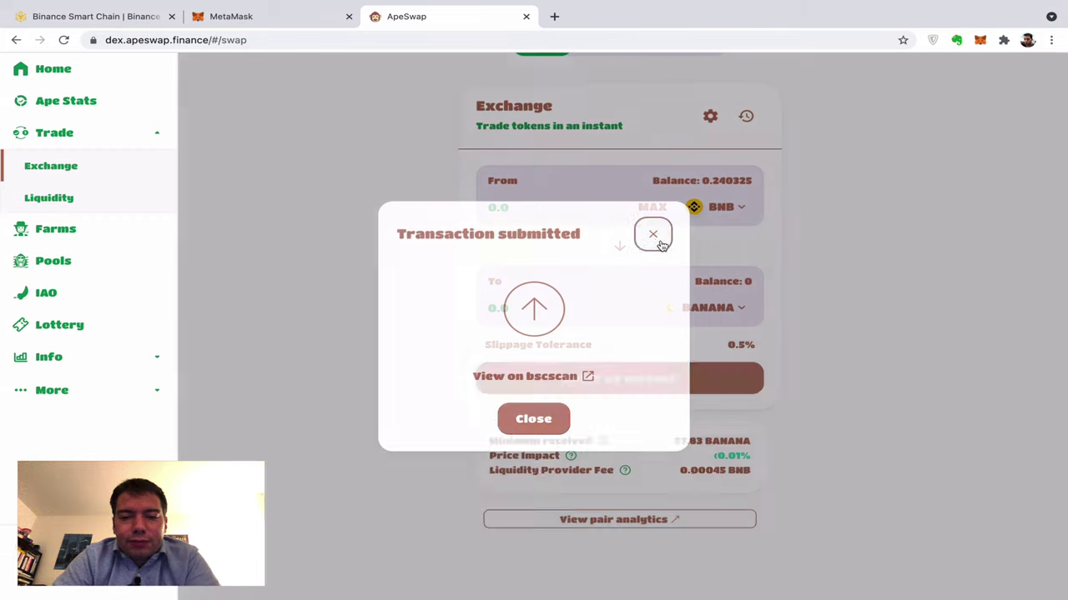
- Start adding liquidity with BREW as the first token and BANANA as the second
{"action": "scroll", "coordinate": [850, 271], "scroll_direction": "up", "scroll_amount": 2}
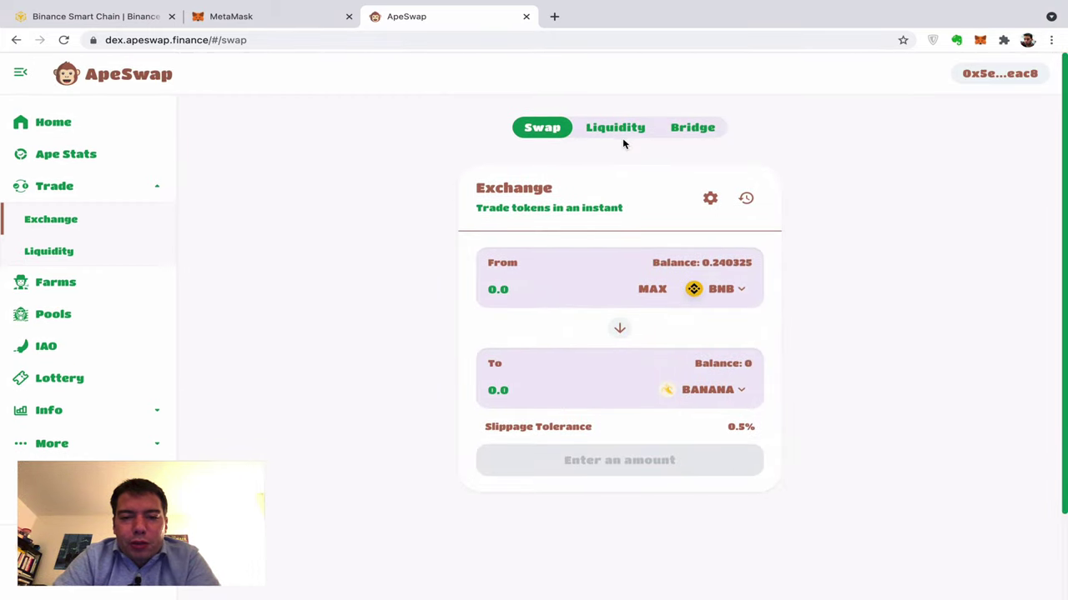
{"action": "left_click", "coordinate": [624, 135]}
{"action": "left_click", "coordinate": [540, 242]}
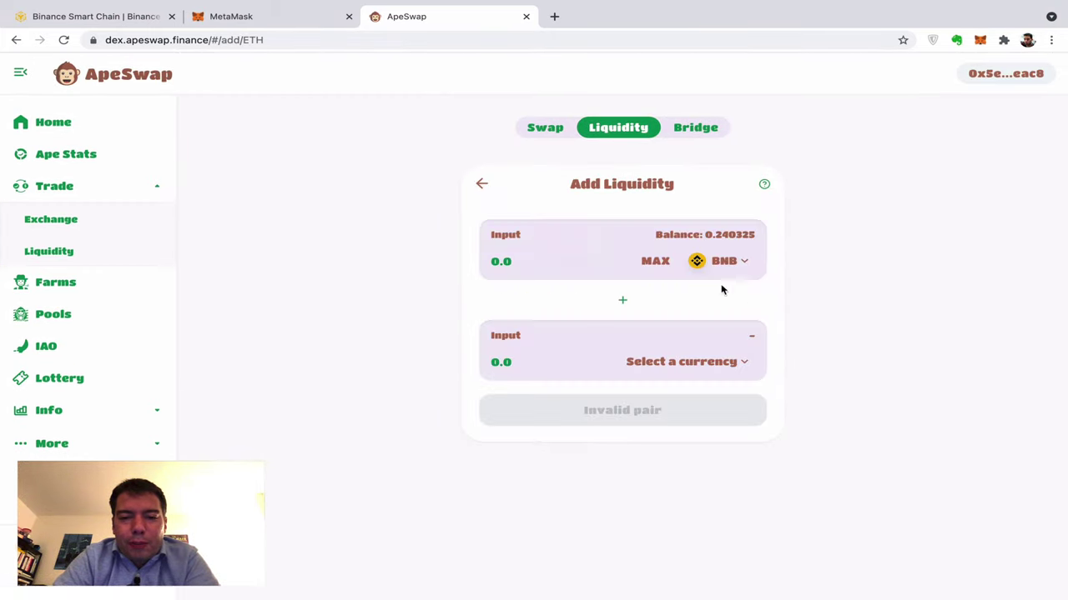
{"action": "left_click", "coordinate": [734, 263]}
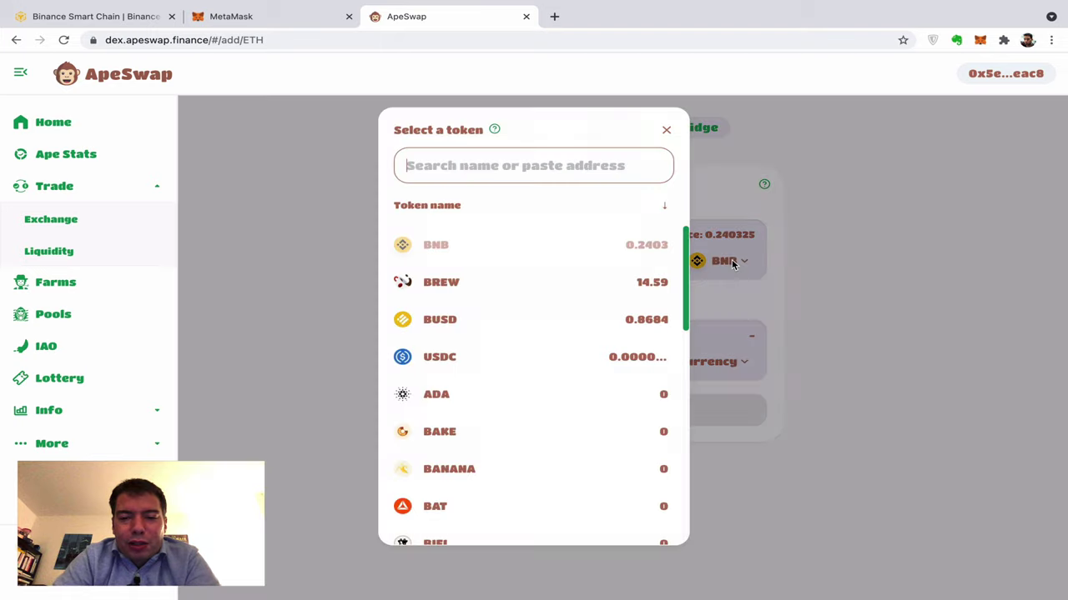
{"action": "type", "text": "bre"}
{"action": "left_click", "coordinate": [464, 243]}
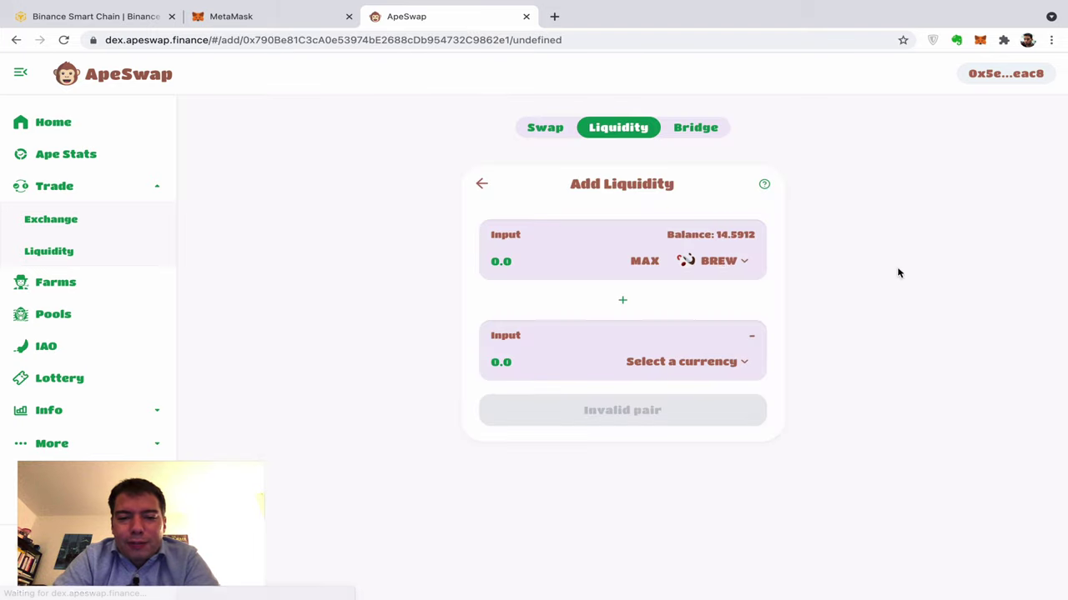
{"action": "left_click", "coordinate": [696, 363]}
{"action": "type", "text": "bana"}
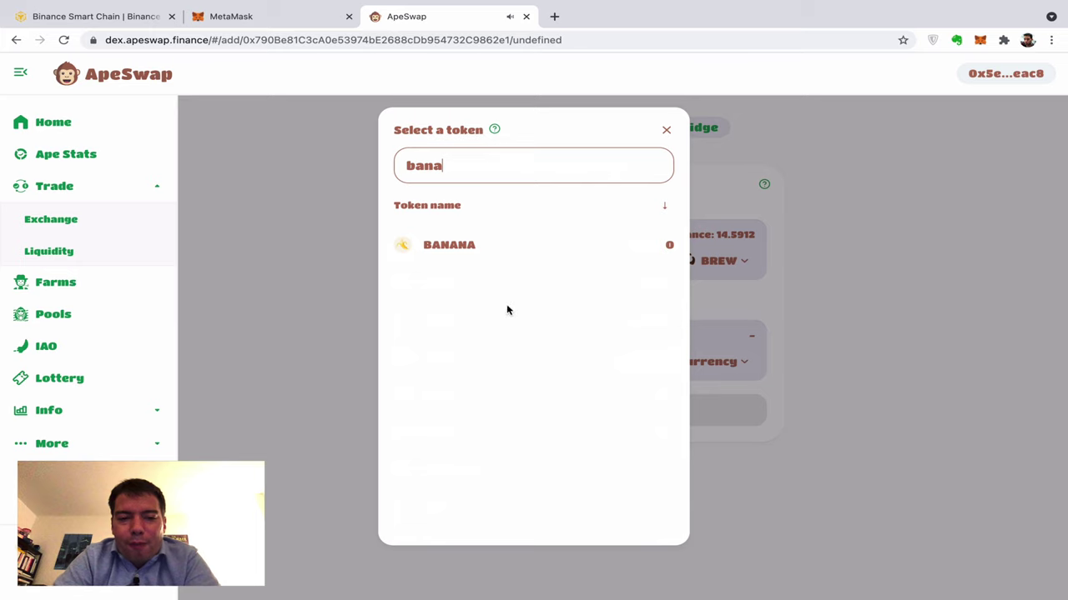
{"action": "left_click", "coordinate": [460, 255]}
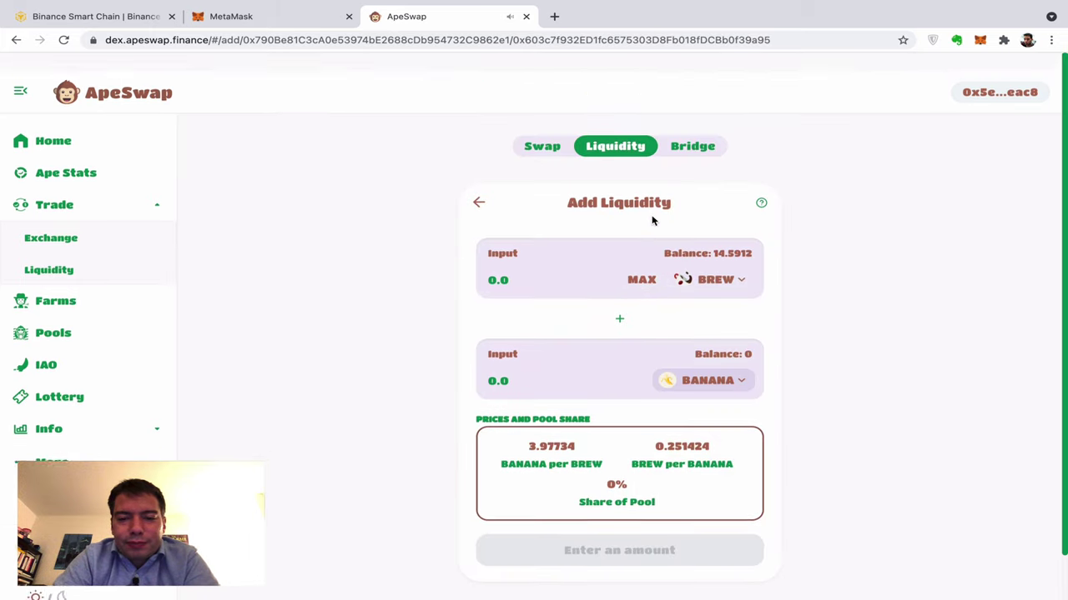
- Set the liquidity deposit to the full BREW balance with the matching BANANA amount
{"action": "left_click", "coordinate": [641, 261]}
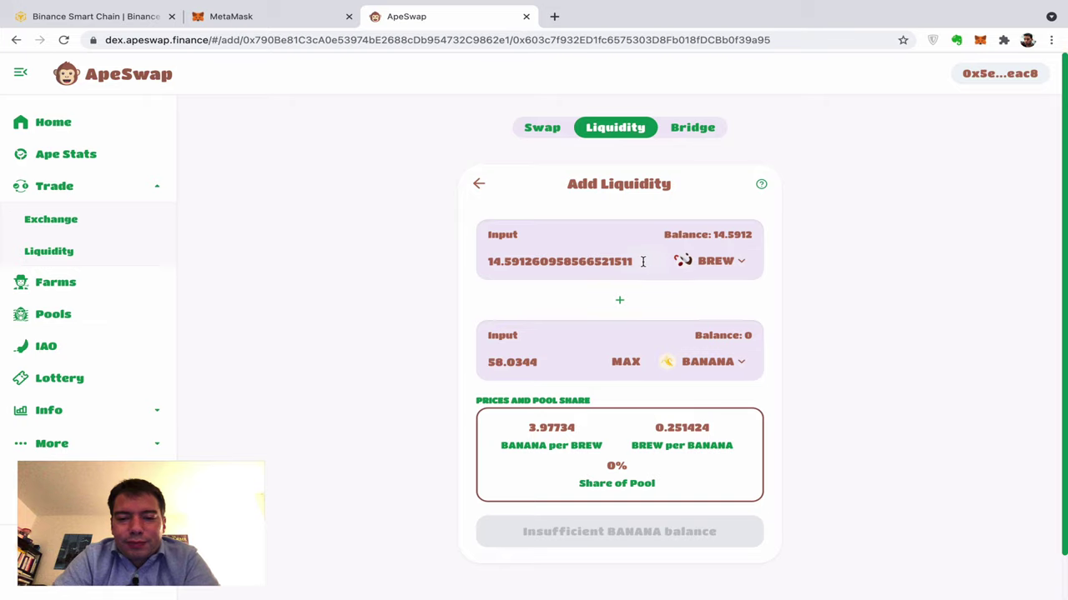
{"action": "left_click", "coordinate": [631, 359]}
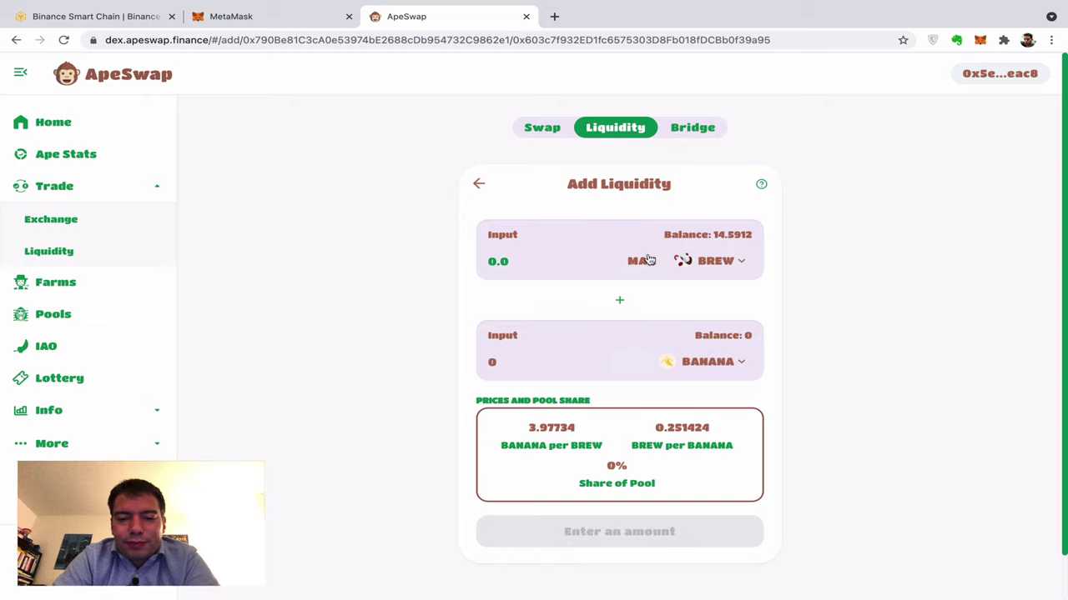
{"action": "left_click", "coordinate": [642, 261]}
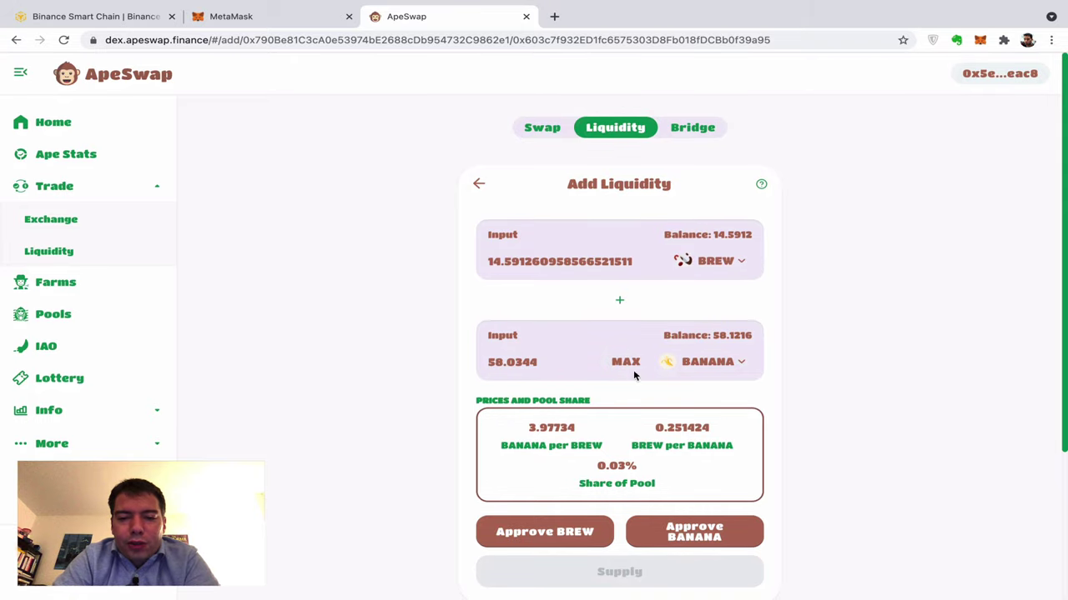
{"action": "left_click", "coordinate": [626, 362]}
{"action": "left_click", "coordinate": [641, 261]}
- Approve spending of BREW and BANANA, confirm both permissions in MetaMask and dismiss the completed swap notice
{"action": "scroll", "coordinate": [832, 414], "scroll_direction": "down", "scroll_amount": 2}
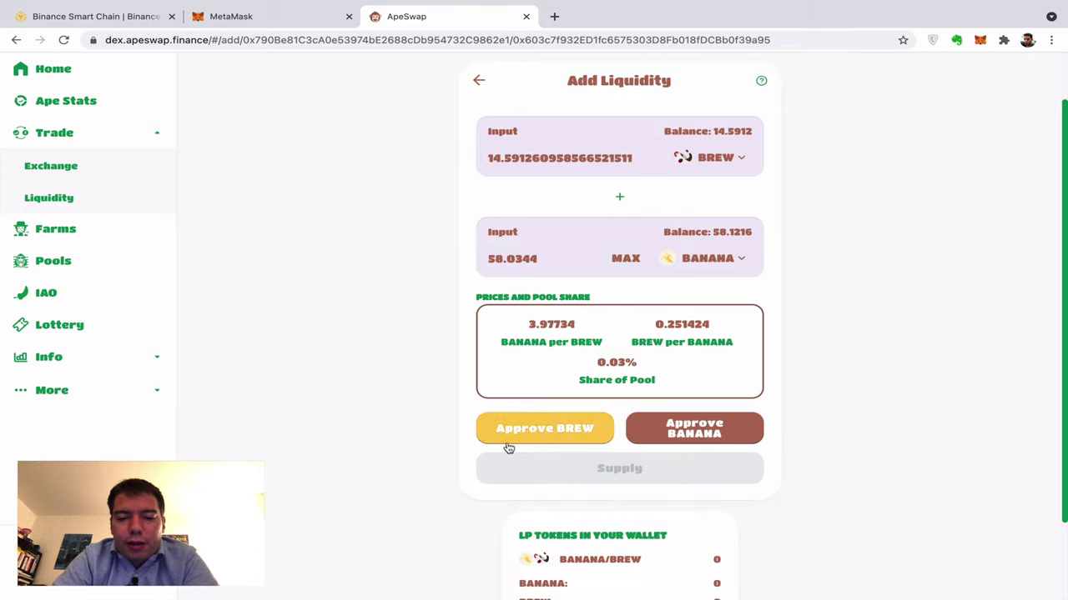
{"action": "left_click", "coordinate": [553, 432]}
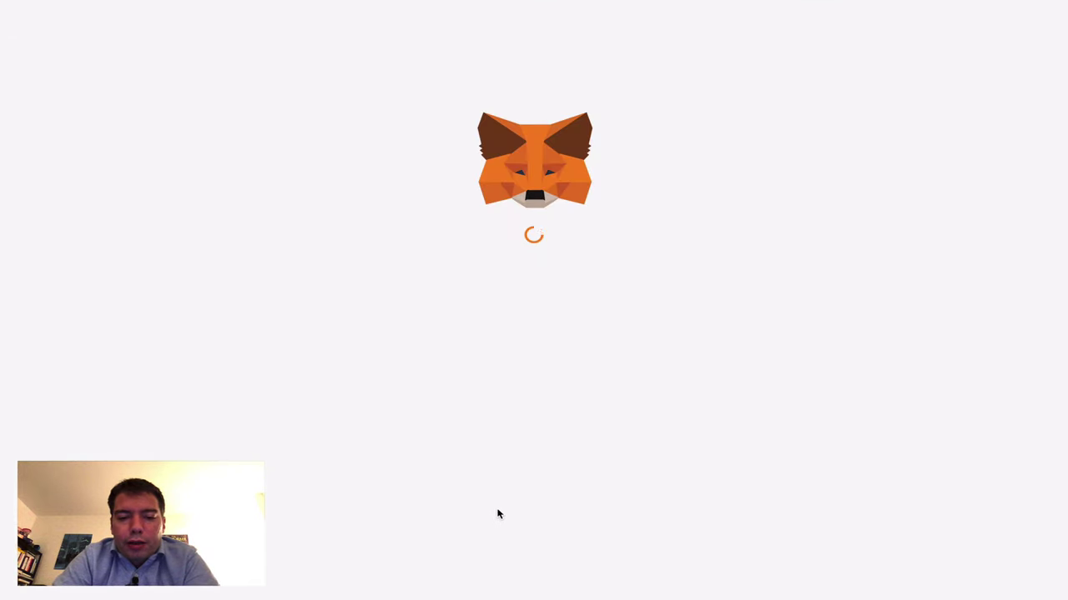
{"action": "left_click", "coordinate": [602, 471]}
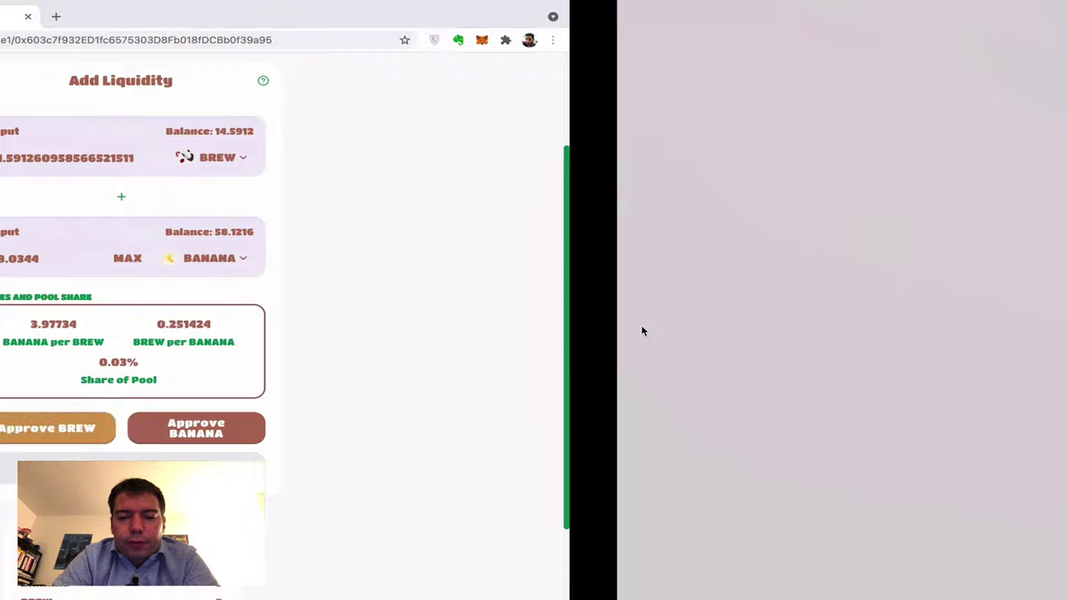
{"action": "left_click", "coordinate": [706, 429]}
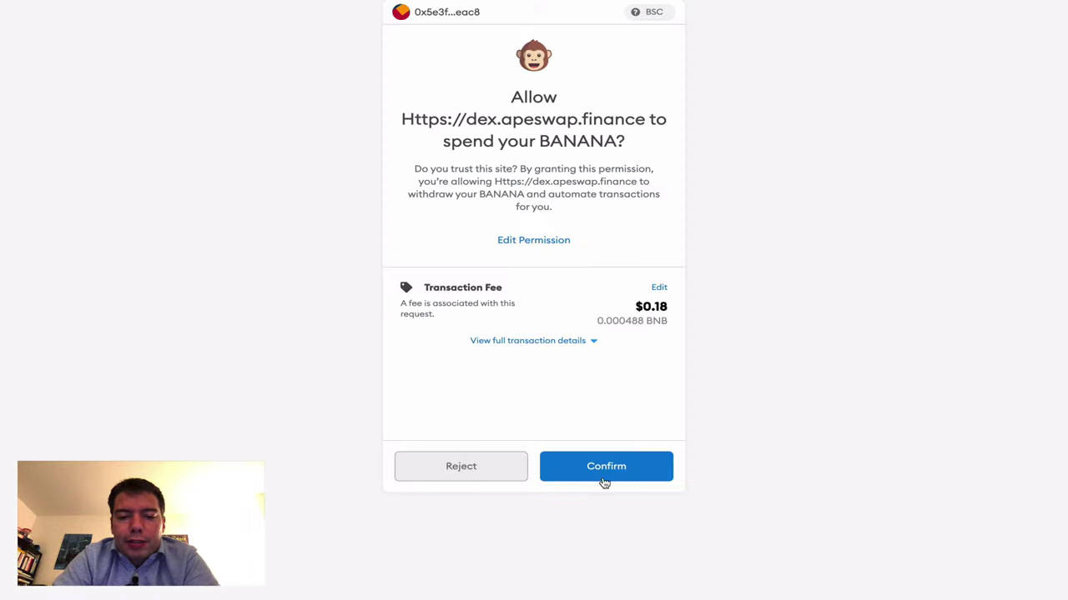
{"action": "left_click", "coordinate": [603, 480]}
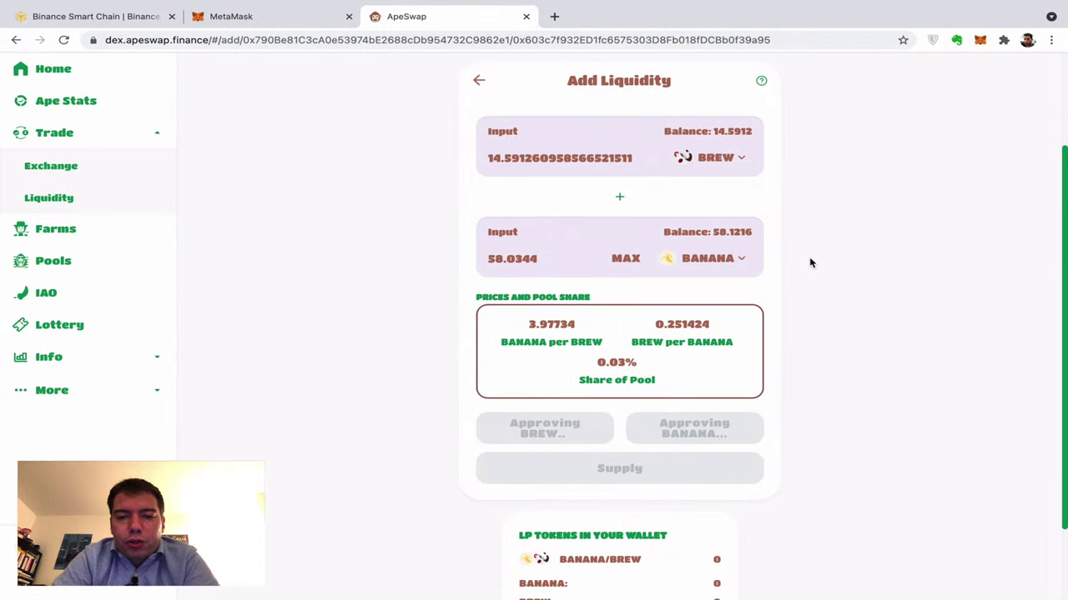
{"action": "scroll", "coordinate": [801, 250], "scroll_direction": "up", "scroll_amount": 2}
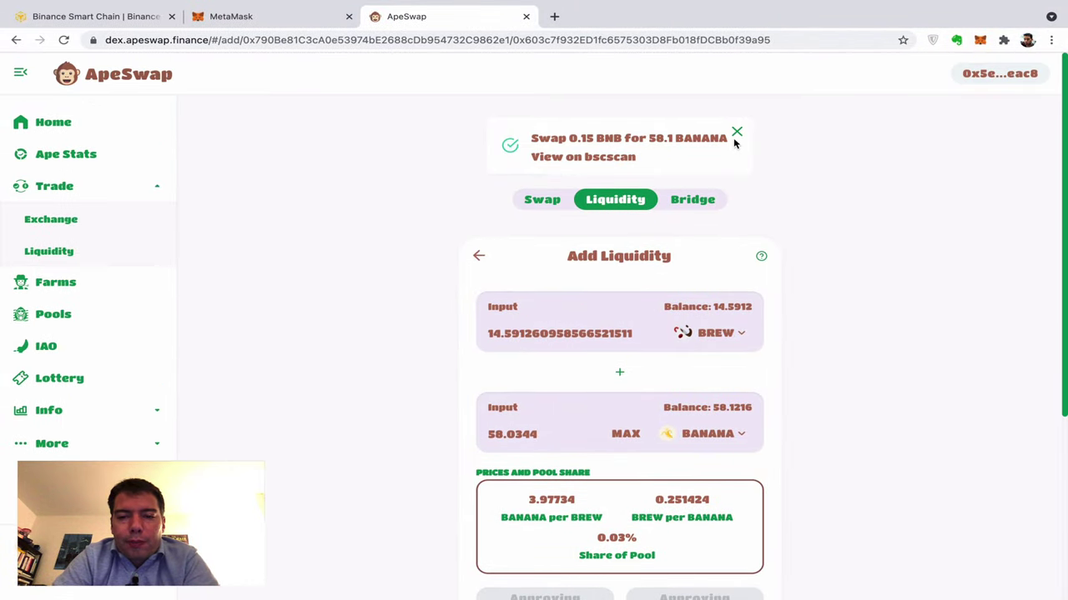
{"action": "left_click", "coordinate": [736, 134]}
- Supply 14.5912 BREW and 58.0344 BANANA to the pool, confirm it in MetaMask and dismiss the submission notice
{"action": "scroll", "coordinate": [855, 321], "scroll_direction": "down", "scroll_amount": 1}
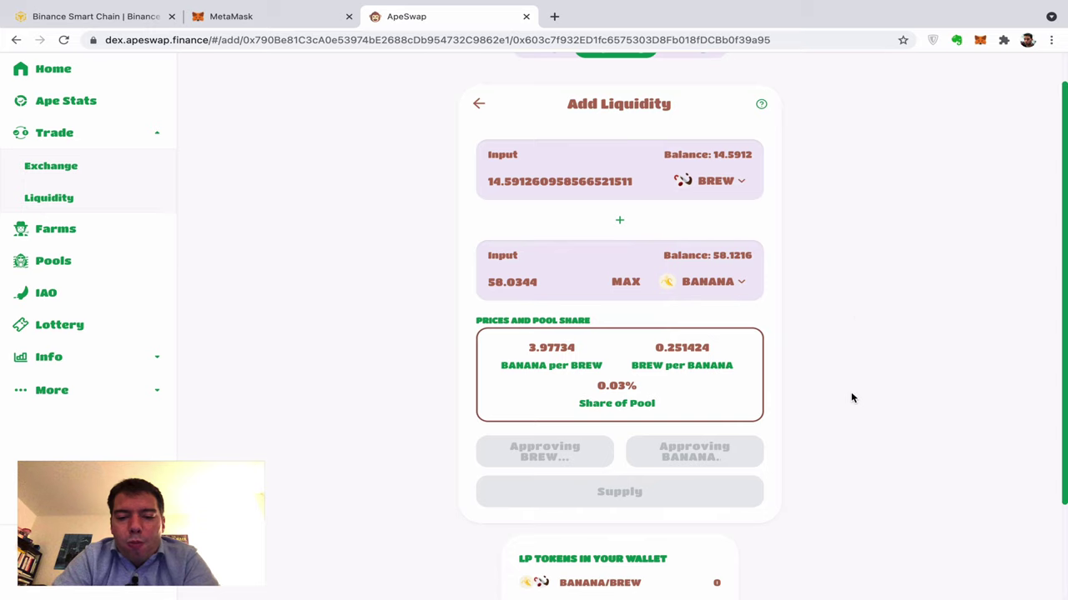
{"action": "scroll", "coordinate": [851, 398], "scroll_direction": "up", "scroll_amount": 1}
{"action": "scroll", "coordinate": [851, 398], "scroll_direction": "down", "scroll_amount": 1}
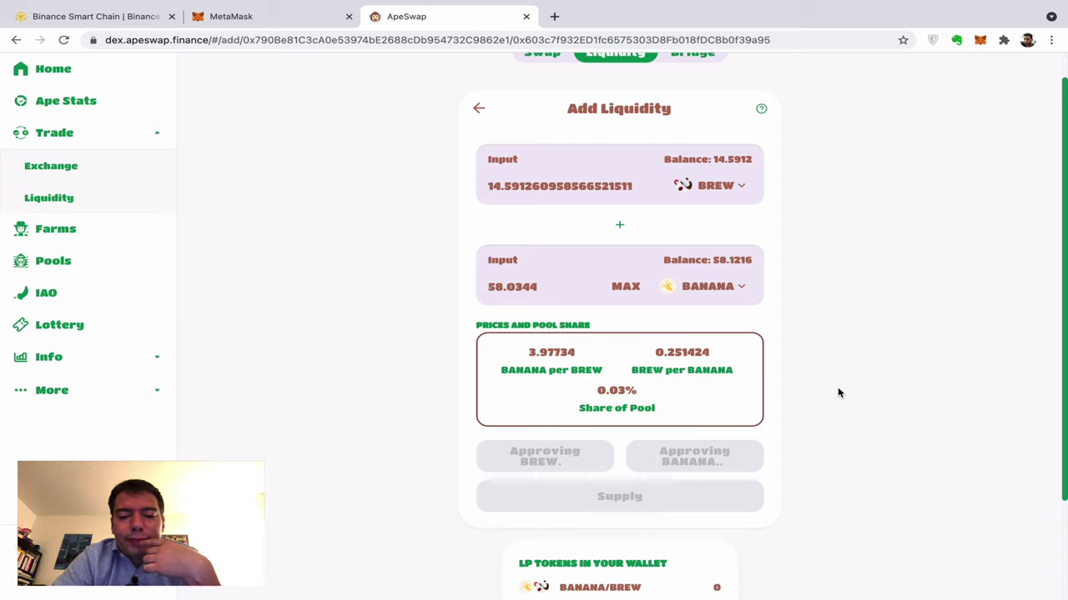
{"action": "scroll", "coordinate": [809, 331], "scroll_direction": "up", "scroll_amount": 2}
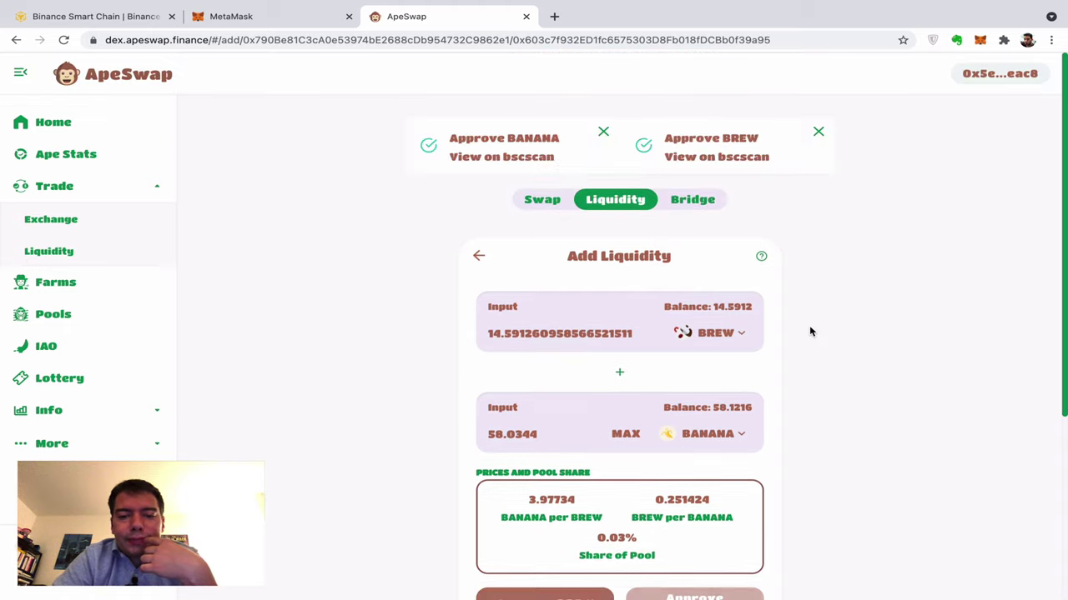
{"action": "scroll", "coordinate": [809, 331], "scroll_direction": "down", "scroll_amount": 3}
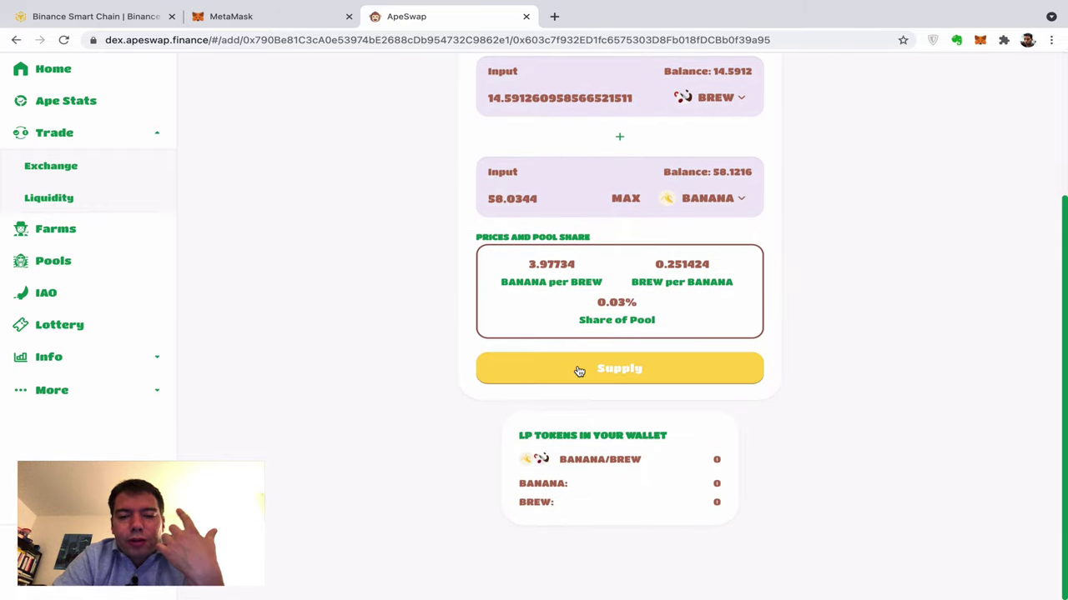
{"action": "left_click", "coordinate": [619, 369]}
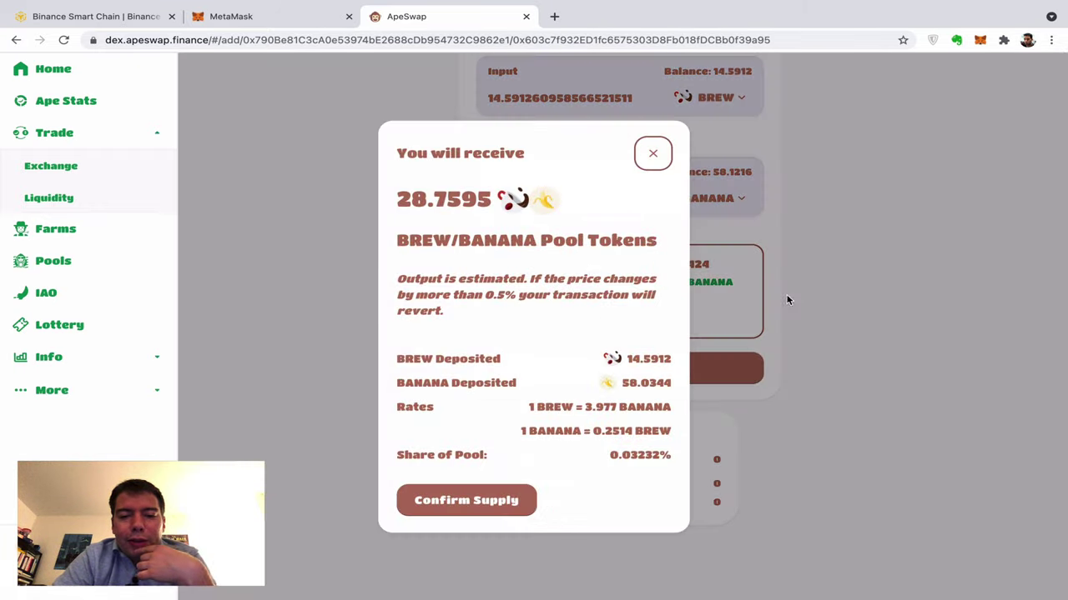
{"action": "left_click", "coordinate": [453, 503]}
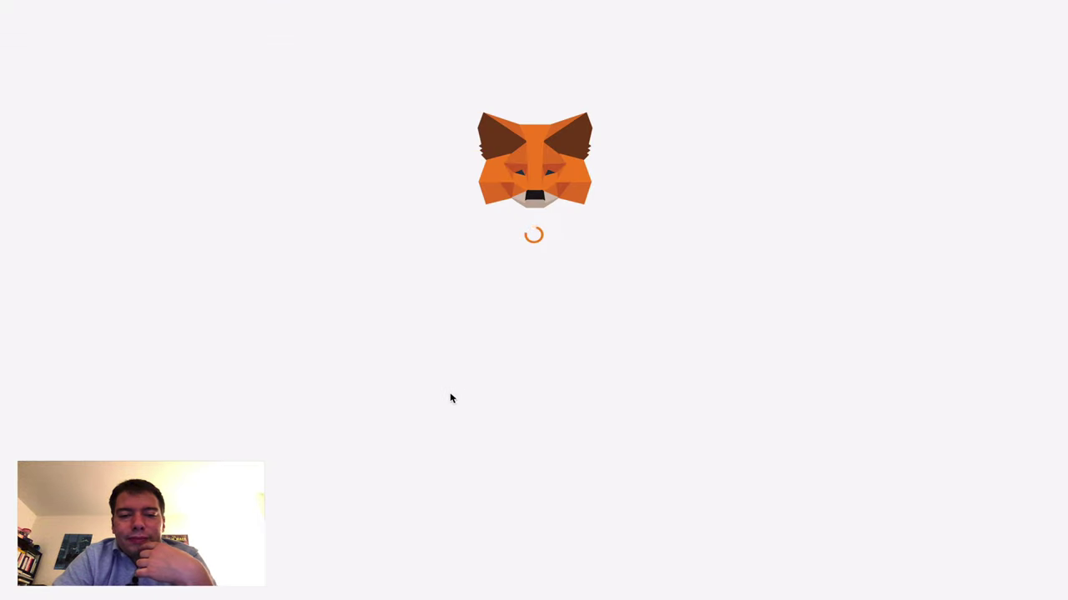
{"action": "left_click", "coordinate": [588, 469]}
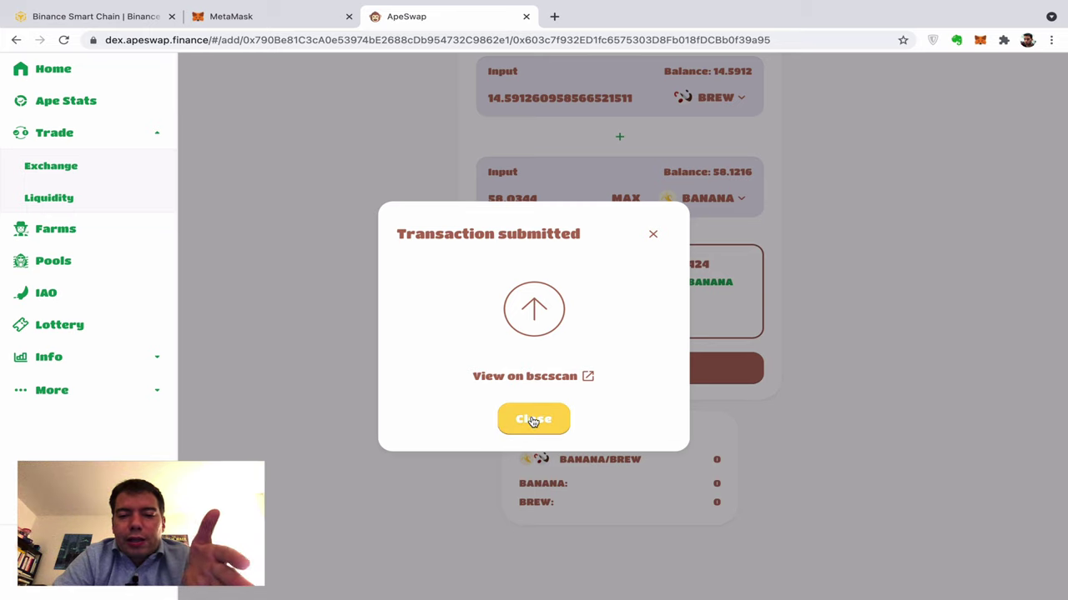
{"action": "left_click", "coordinate": [532, 420]}
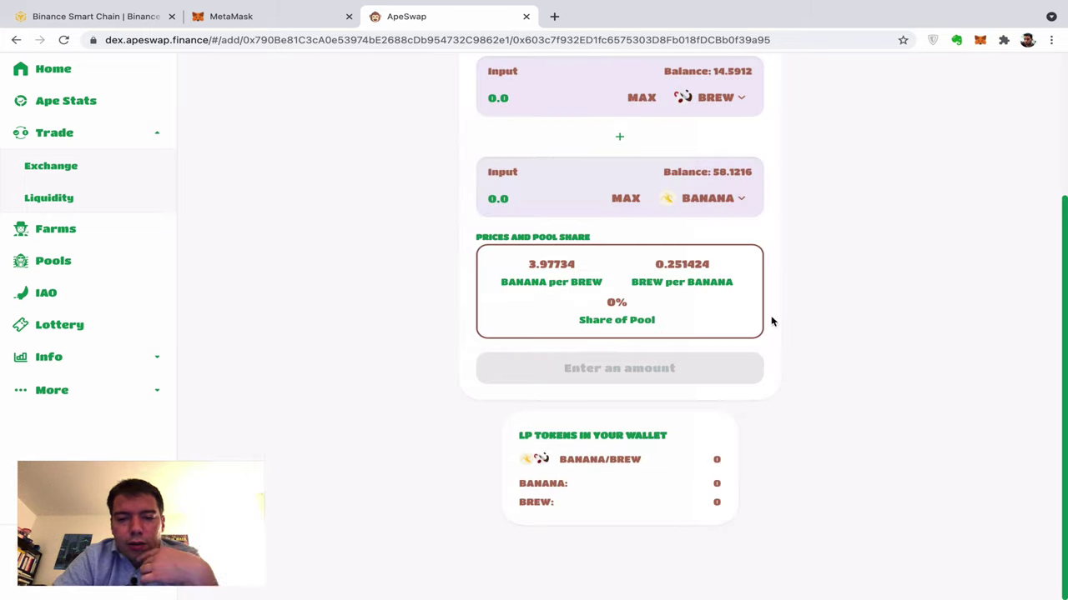
- Open the liquidity overview and expand the BANANA/BREW position to examine its pooled amounts and pool tokens
{"action": "scroll", "coordinate": [776, 275], "scroll_direction": "up", "scroll_amount": 3}
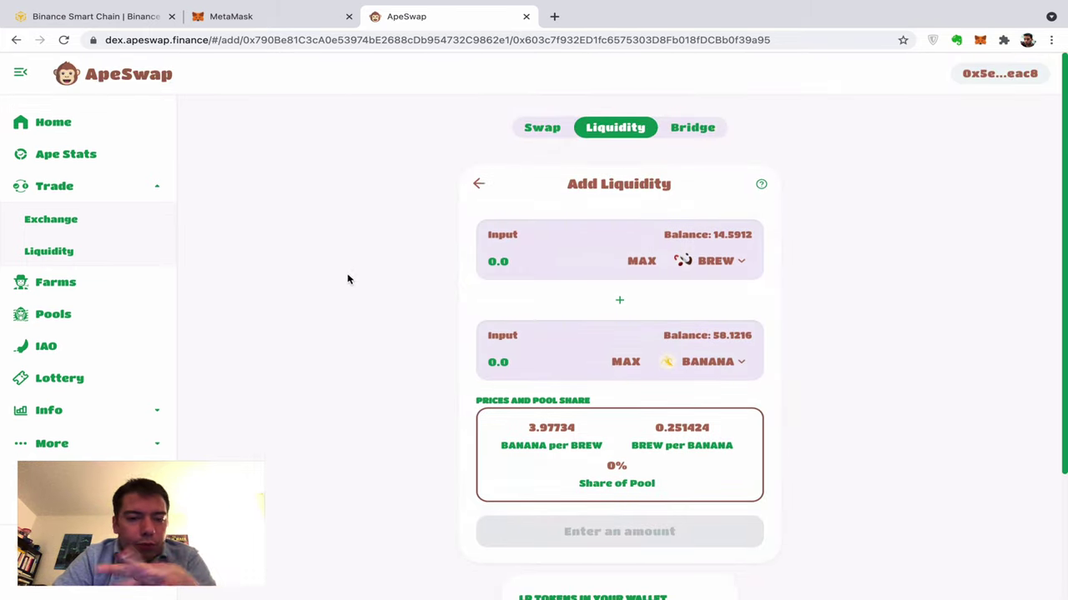
{"action": "left_click", "coordinate": [67, 250]}
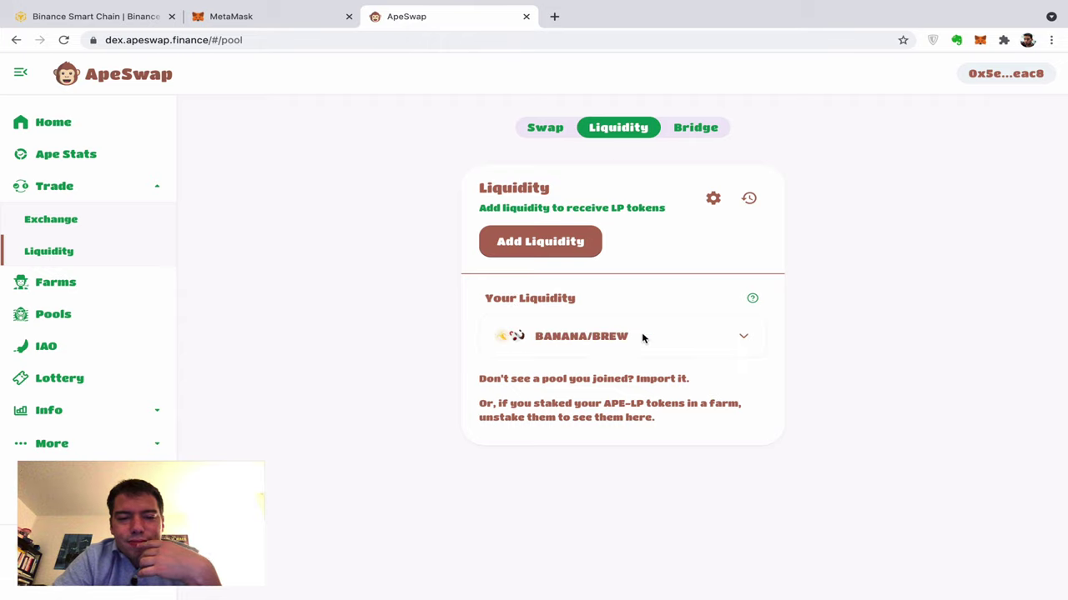
{"action": "left_click", "coordinate": [747, 337]}
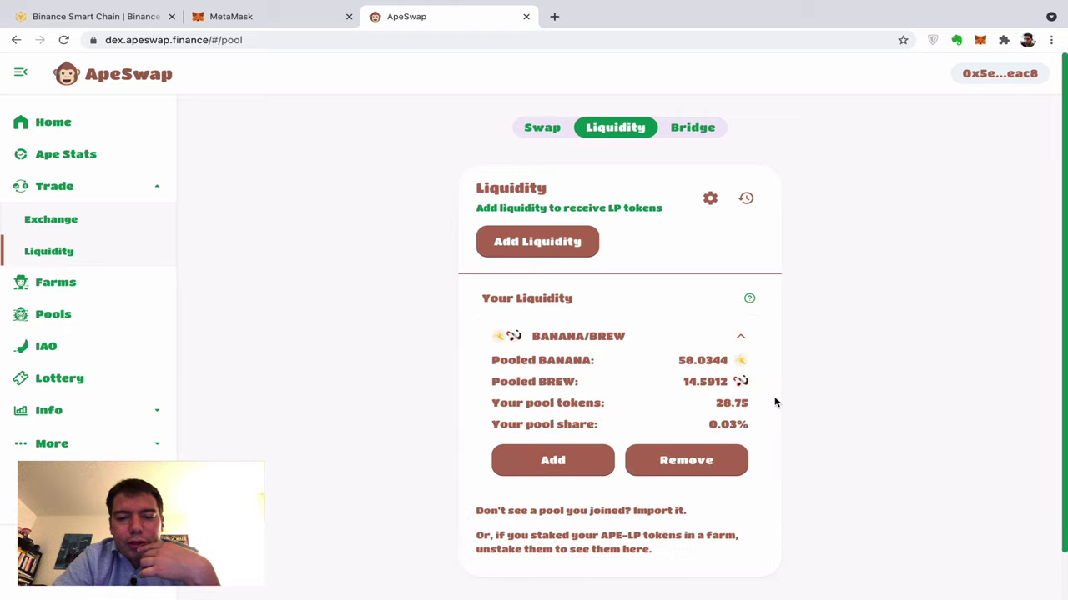
{"action": "left_click_drag", "start_coordinate": [705, 419], "coordinate": [709, 406]}
{"action": "left_click", "coordinate": [709, 407]}
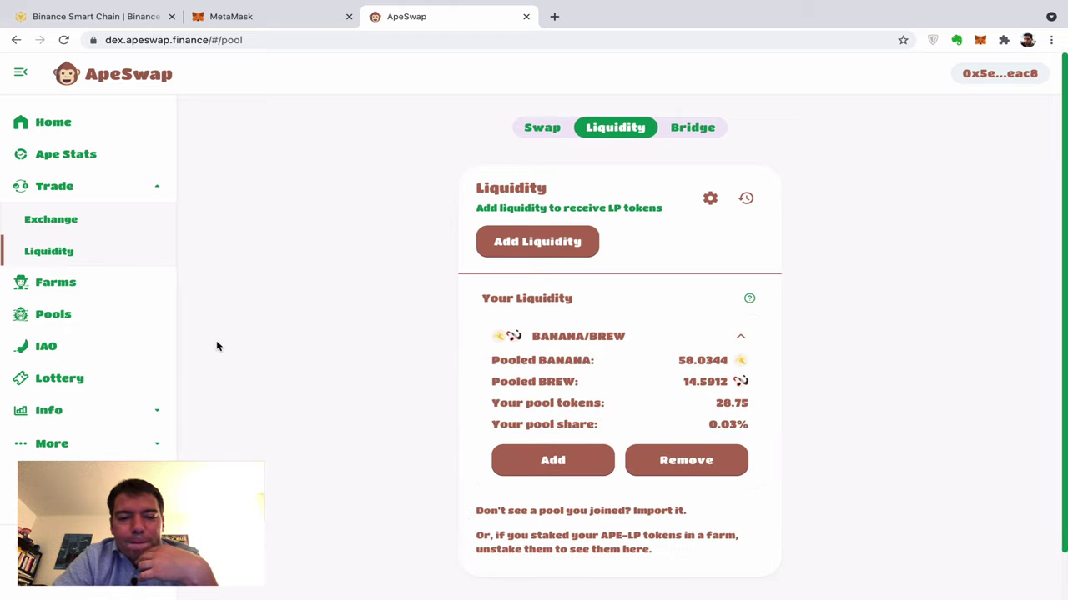
- Find the BANANA-BREW LP farm by searching the farms page for "brew", then approve its contract in MetaMask
{"action": "left_click", "coordinate": [88, 316]}
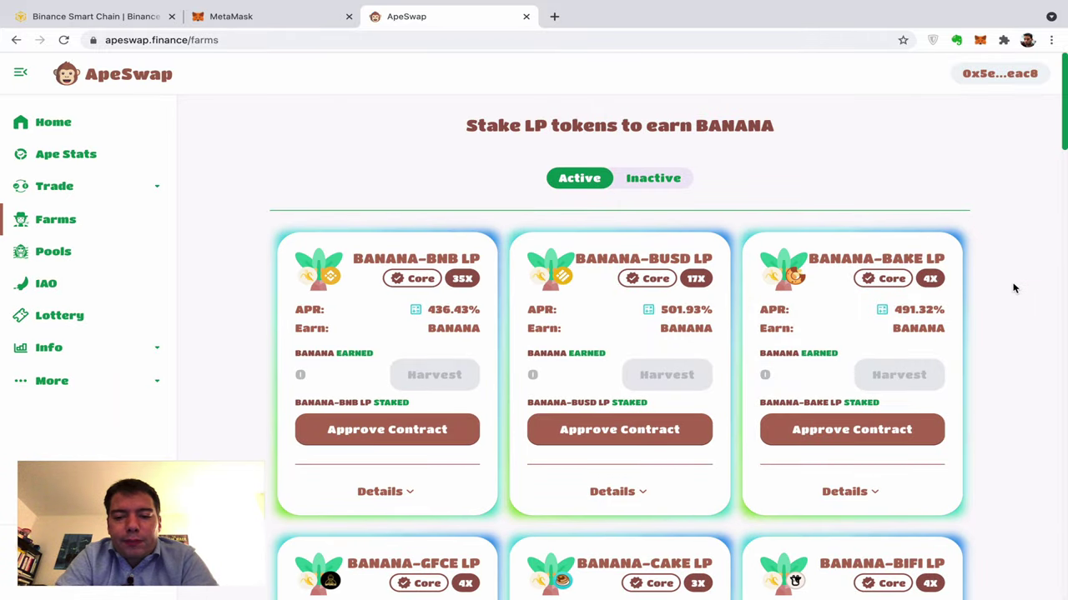
{"action": "key", "text": "ctrl+f"}
{"action": "type", "text": "brew"}
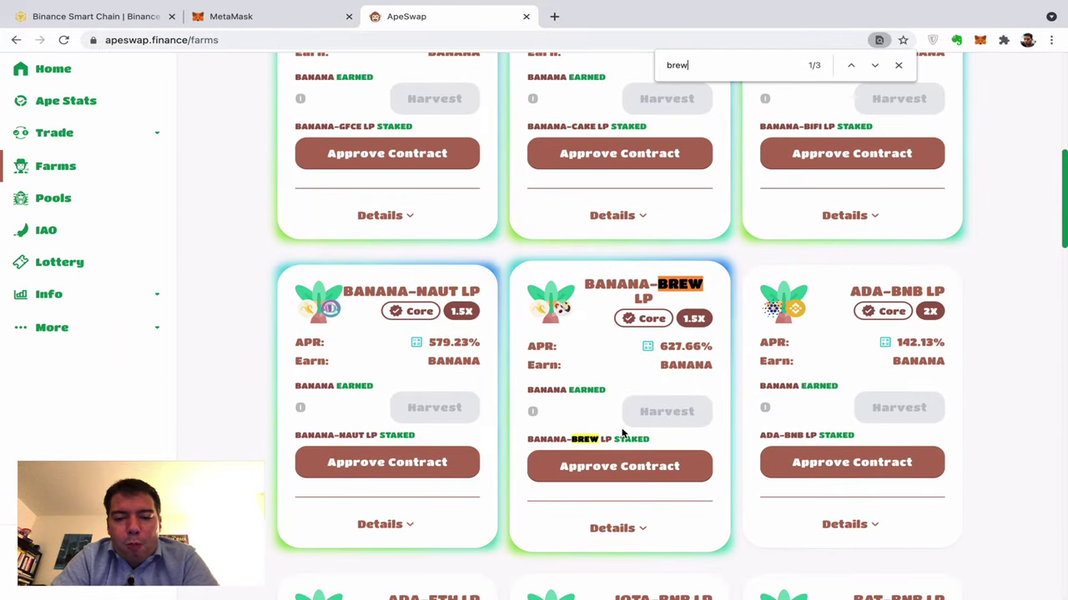
{"action": "left_click", "coordinate": [634, 464]}
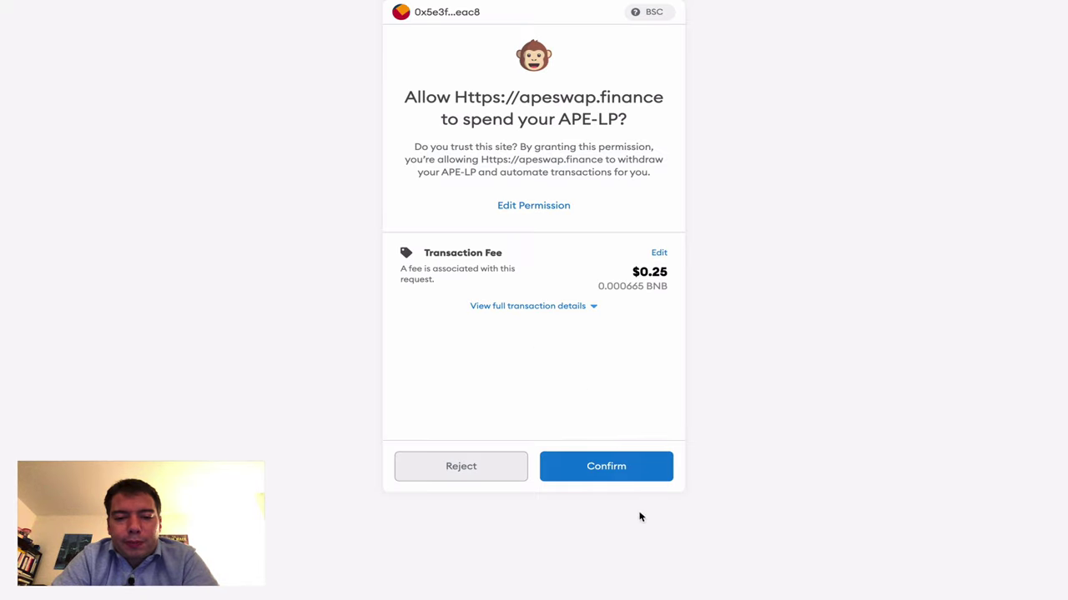
{"action": "left_click", "coordinate": [625, 466]}
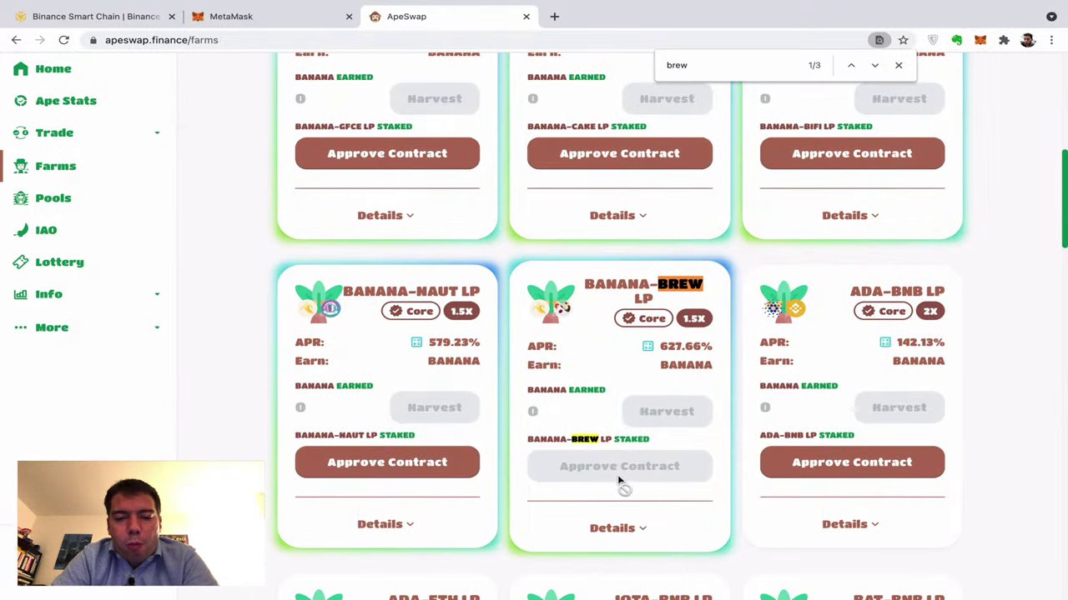
{"action": "scroll", "coordinate": [617, 475], "scroll_direction": "down", "scroll_amount": 1}
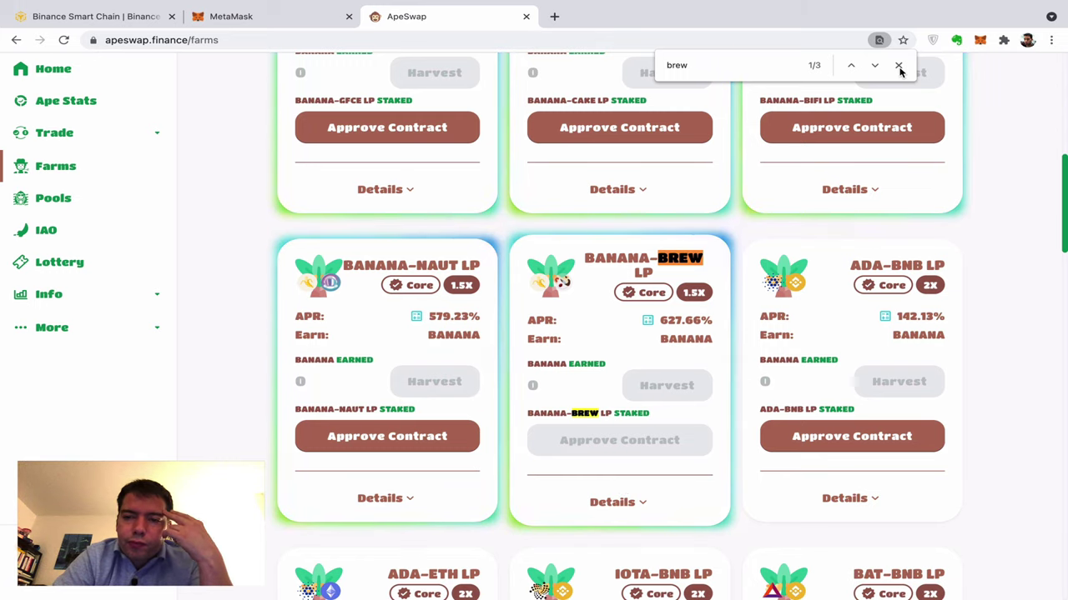
{"action": "left_click", "coordinate": [898, 66]}
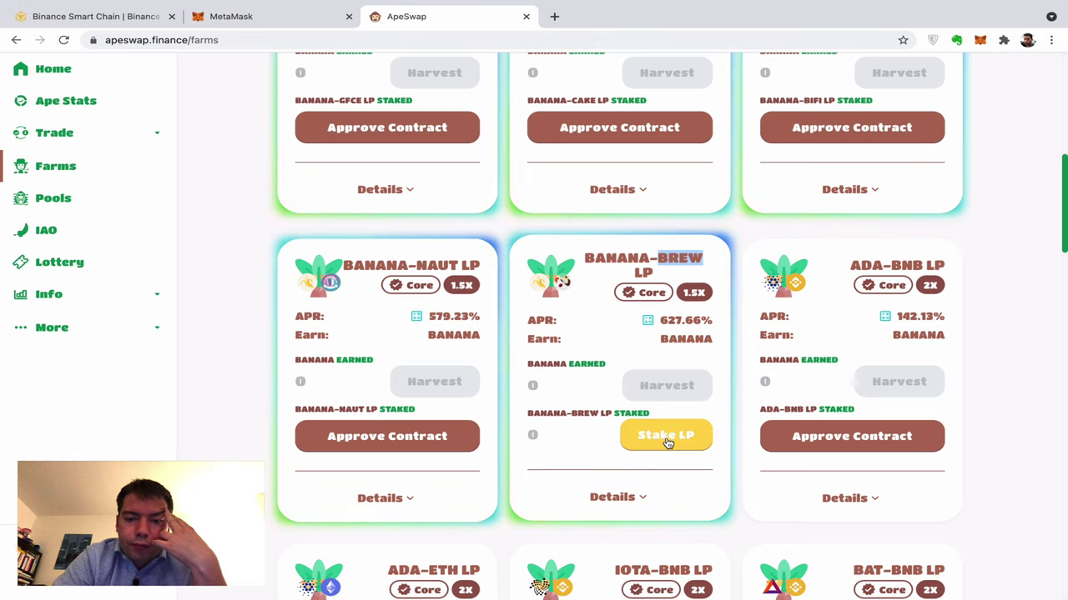
- Stake the maximum balance of BANANA-BREW LP tokens in the BANANA-BREW farm and confirm the transaction in MetaMask
{"action": "left_click", "coordinate": [665, 440]}
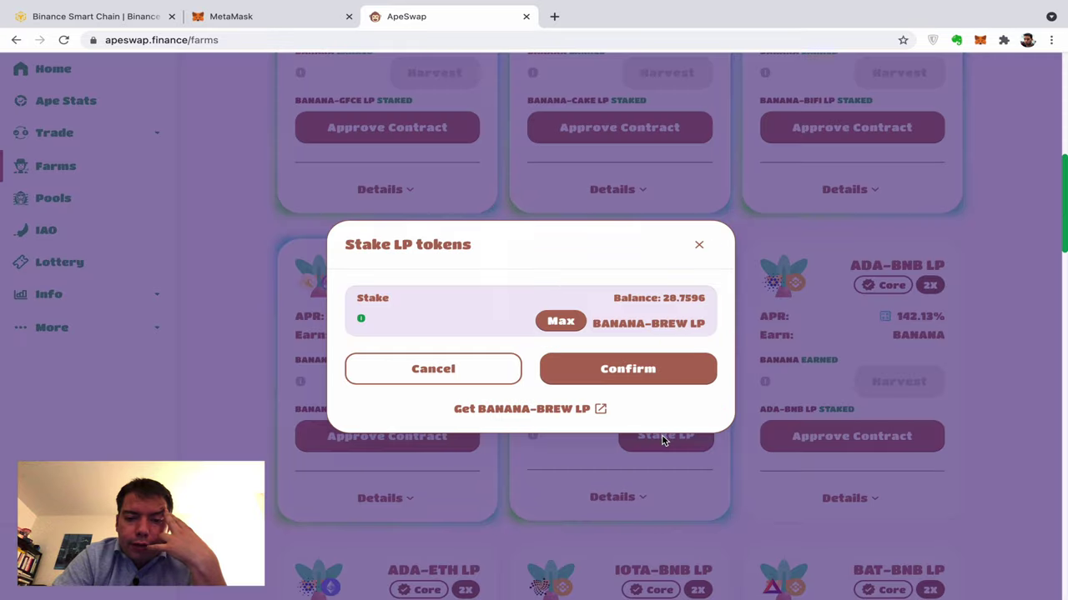
{"action": "left_click", "coordinate": [561, 319]}
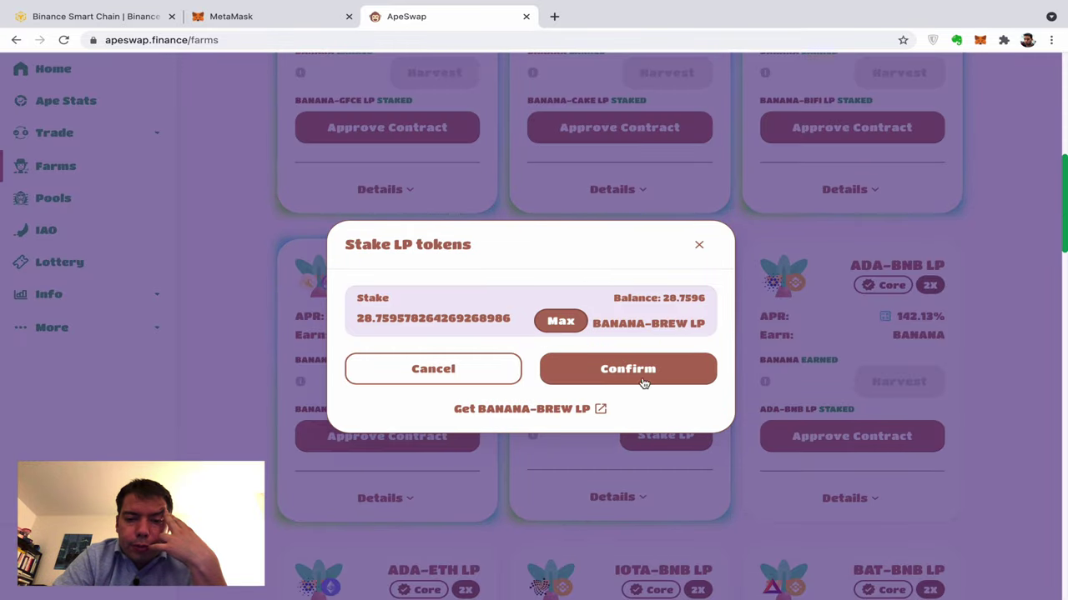
{"action": "left_click", "coordinate": [641, 380]}
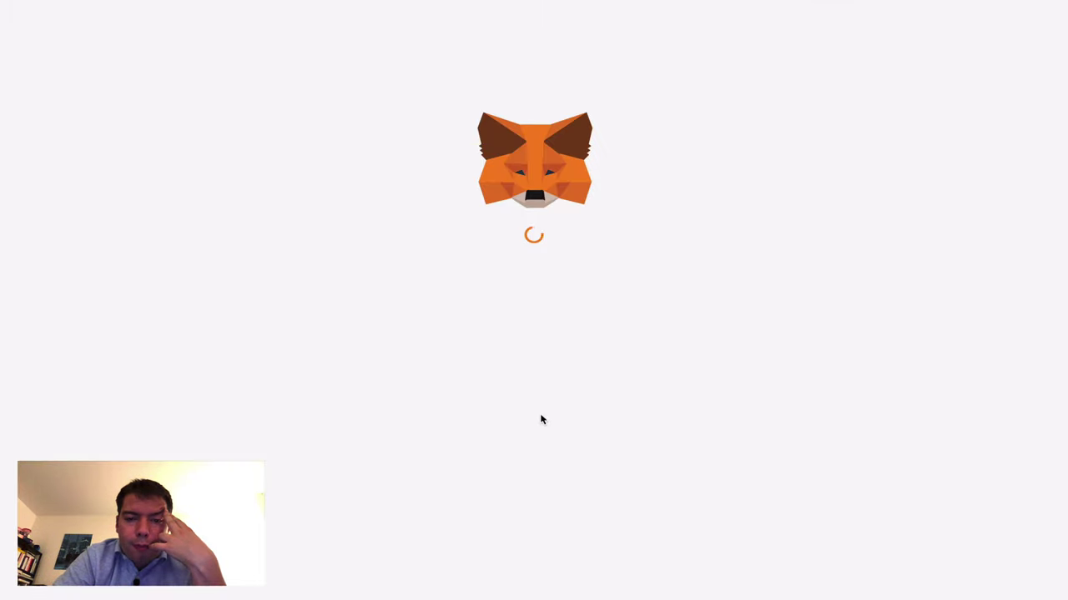
{"action": "left_click", "coordinate": [596, 476]}
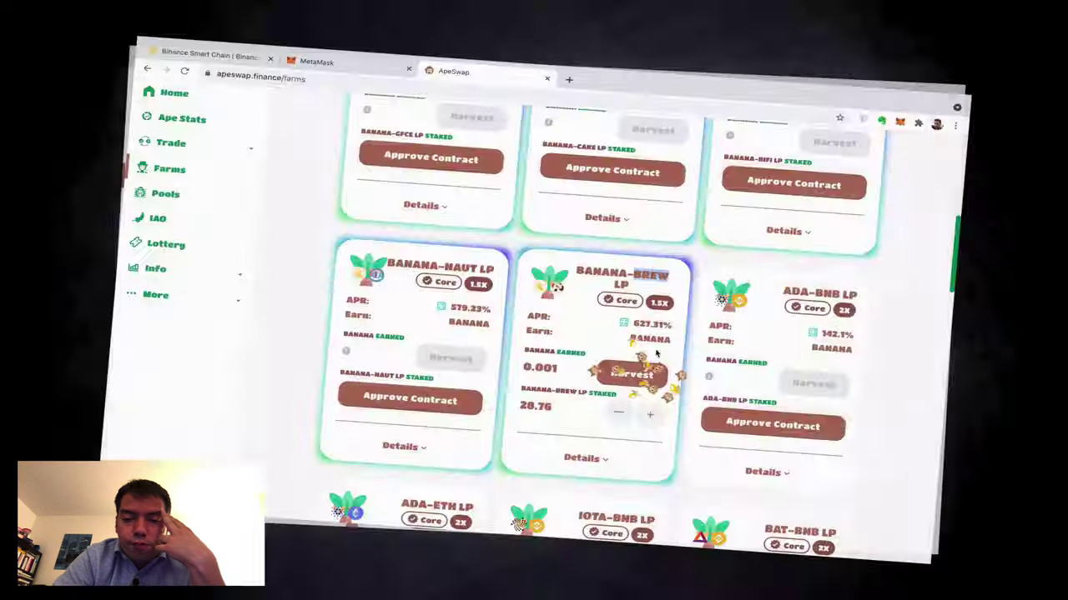
- Examine the staked BANANA-BREW farm and browse the farms list to the BUSD-USDC farm to check its earned BANANA
{"action": "scroll", "coordinate": [577, 329], "scroll_direction": "down", "scroll_amount": 1}
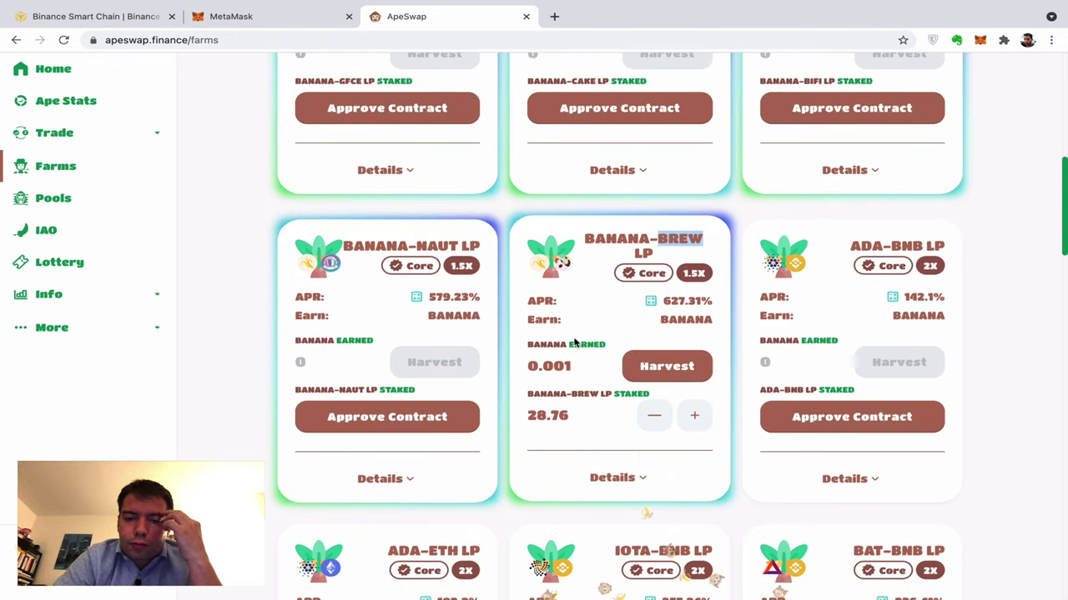
{"action": "scroll", "coordinate": [595, 369], "scroll_direction": "down", "scroll_amount": 1}
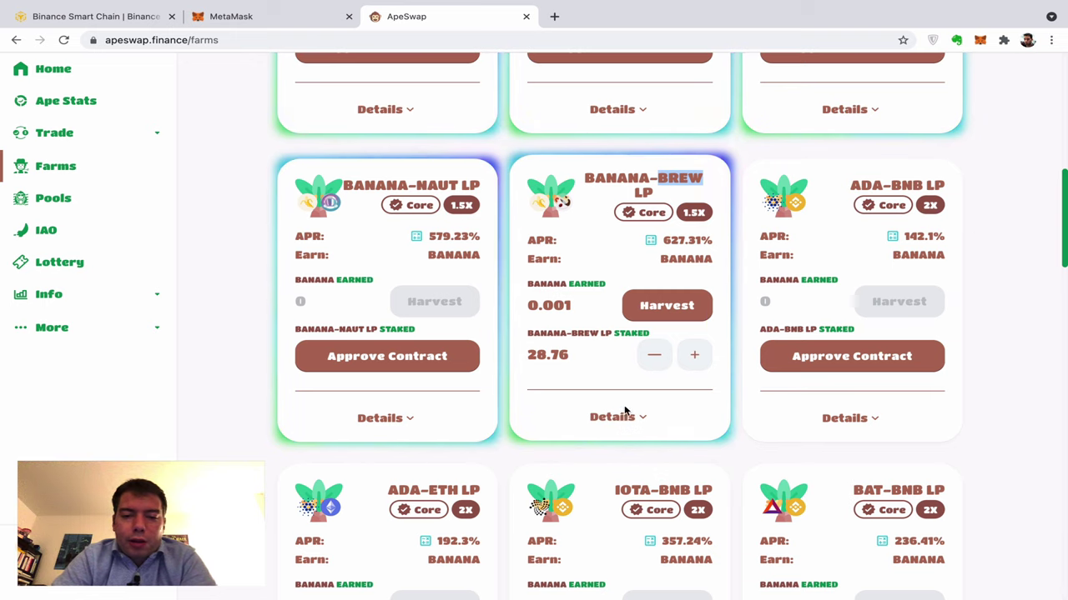
{"action": "scroll", "coordinate": [625, 411], "scroll_direction": "down", "scroll_amount": 1}
{"action": "scroll", "coordinate": [626, 411], "scroll_direction": "down", "scroll_amount": 1}
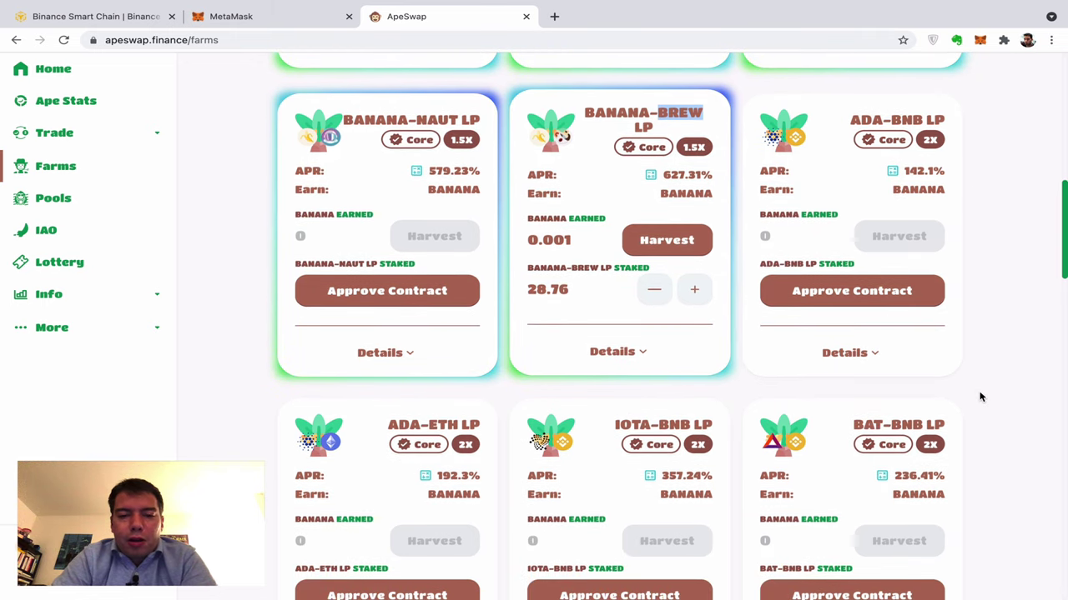
{"action": "scroll", "coordinate": [979, 396], "scroll_direction": "down", "scroll_amount": 1}
{"action": "scroll", "coordinate": [980, 397], "scroll_direction": "down", "scroll_amount": 5}
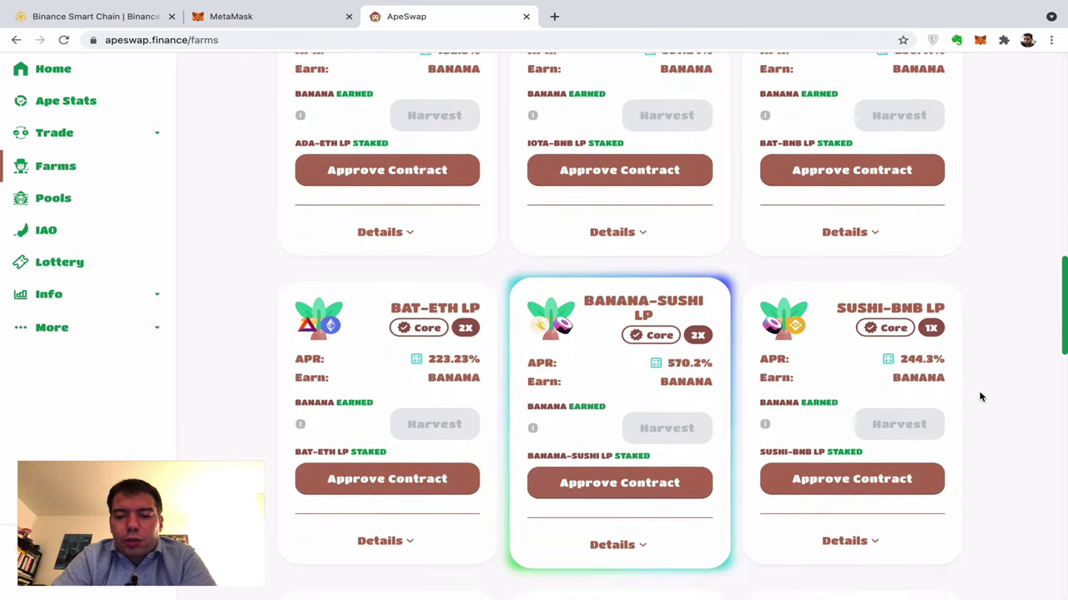
{"action": "scroll", "coordinate": [980, 397], "scroll_direction": "down", "scroll_amount": 5}
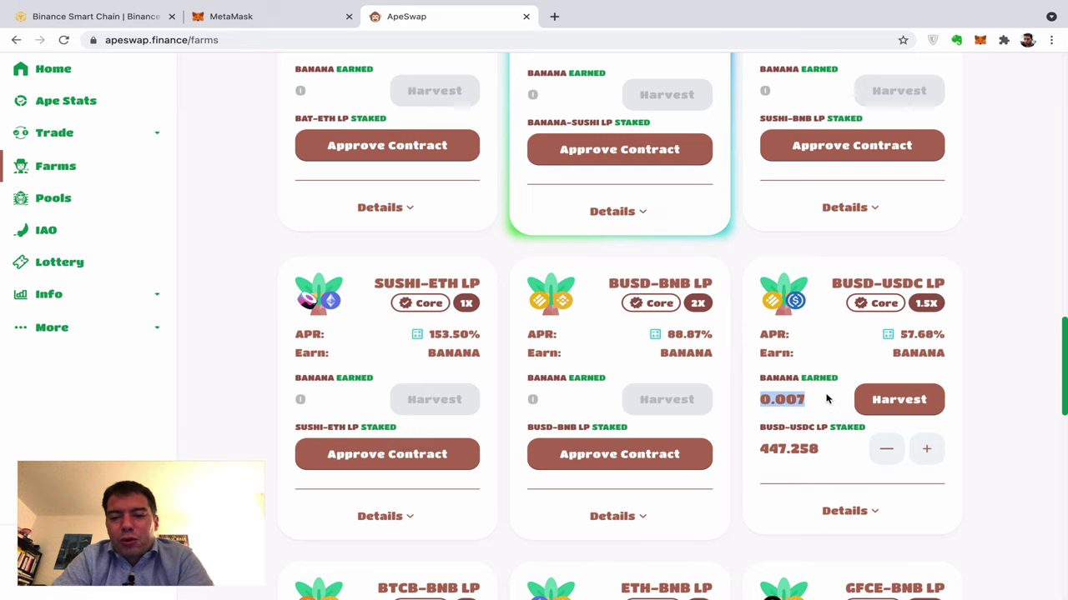
{"action": "scroll", "coordinate": [784, 334], "scroll_direction": "up", "scroll_amount": 10}
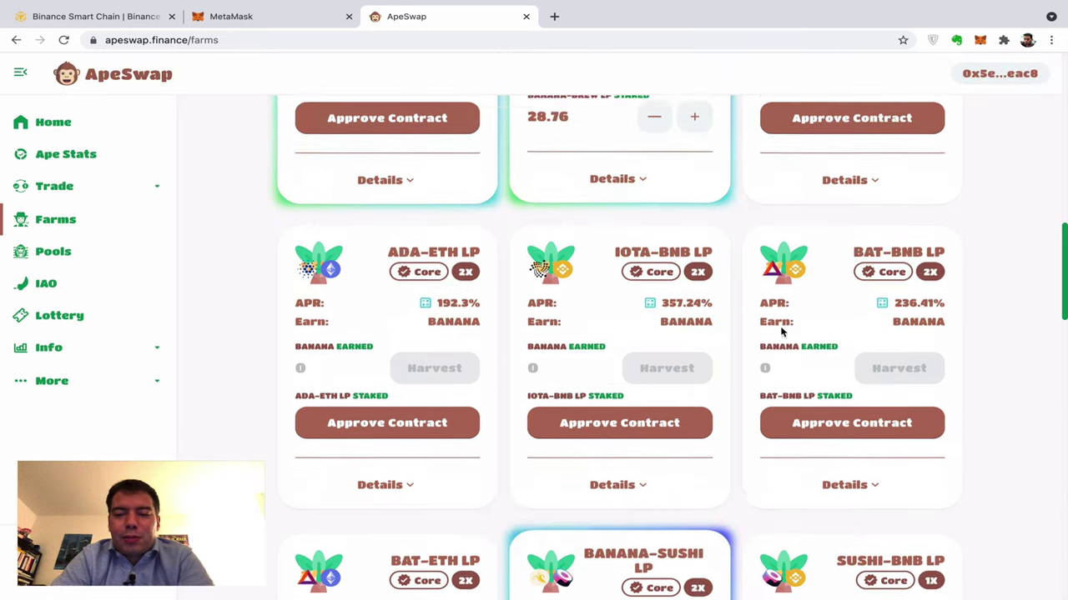
{"action": "scroll", "coordinate": [617, 276], "scroll_direction": "up", "scroll_amount": 2}
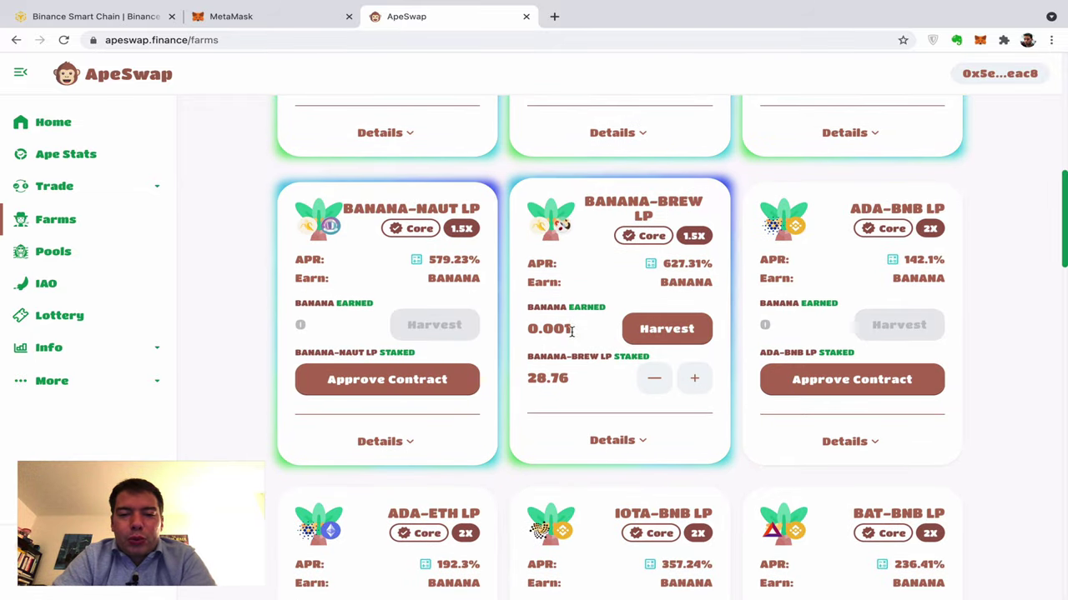
- Compare the earned BANANA and APR of the BANANA-BREW farm with those of the staked BUSD-USDC farm
{"action": "left_click_drag", "start_coordinate": [583, 333], "coordinate": [535, 328]}
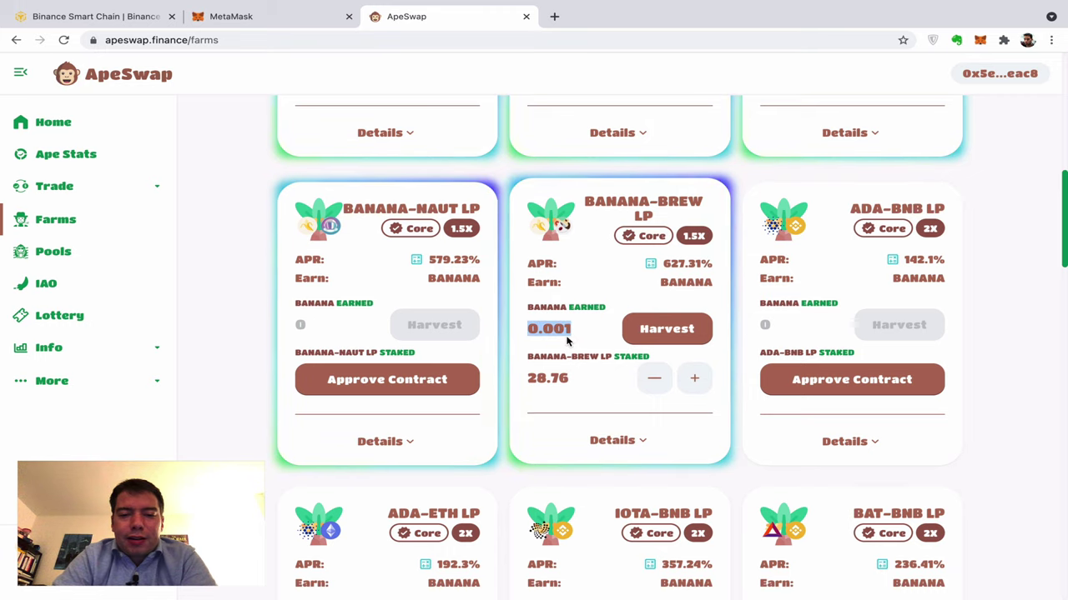
{"action": "scroll", "coordinate": [566, 340], "scroll_direction": "up", "scroll_amount": 1}
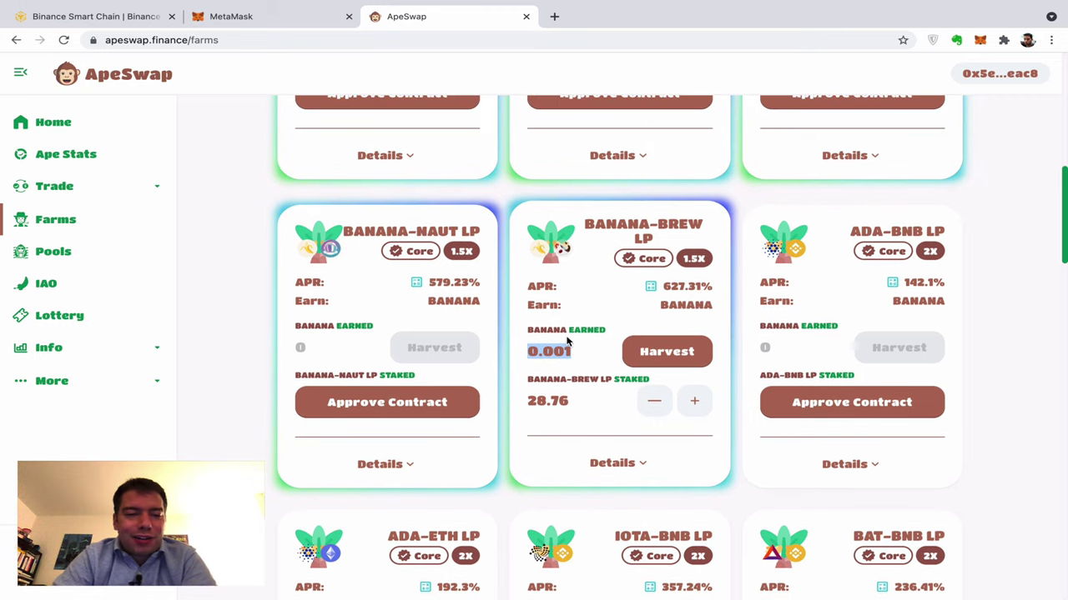
{"action": "double_click", "coordinate": [676, 286]}
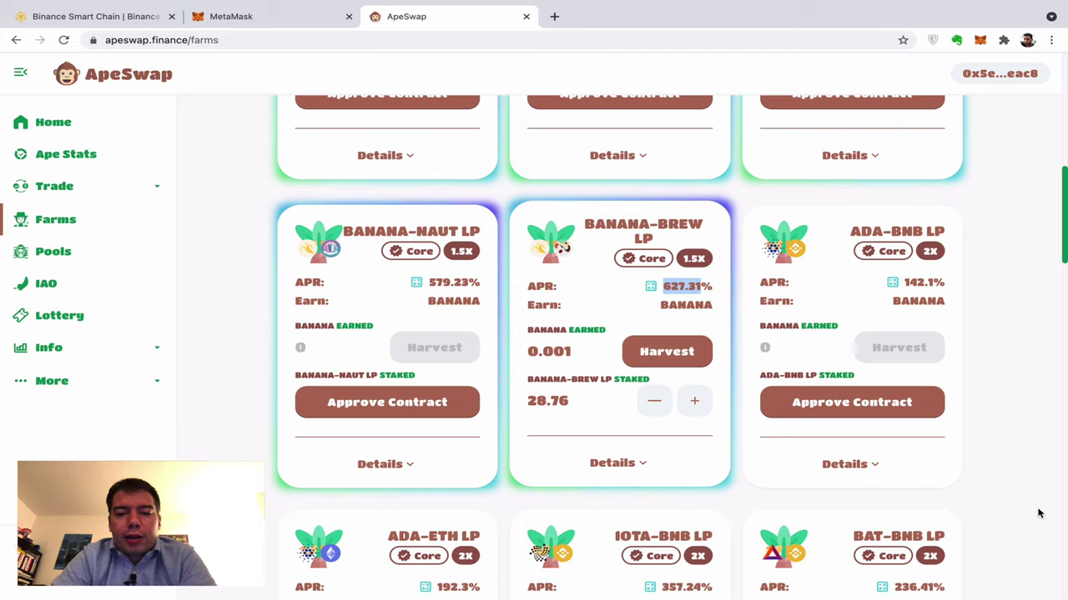
{"action": "scroll", "coordinate": [1009, 529], "scroll_direction": "down", "scroll_amount": 8}
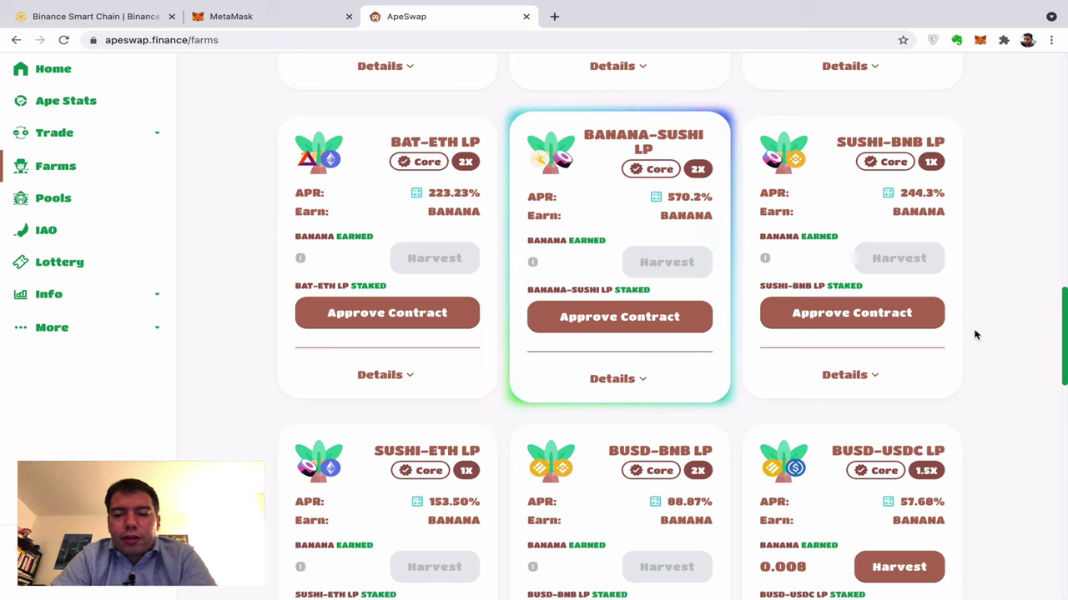
{"action": "scroll", "coordinate": [974, 334], "scroll_direction": "down", "scroll_amount": 3}
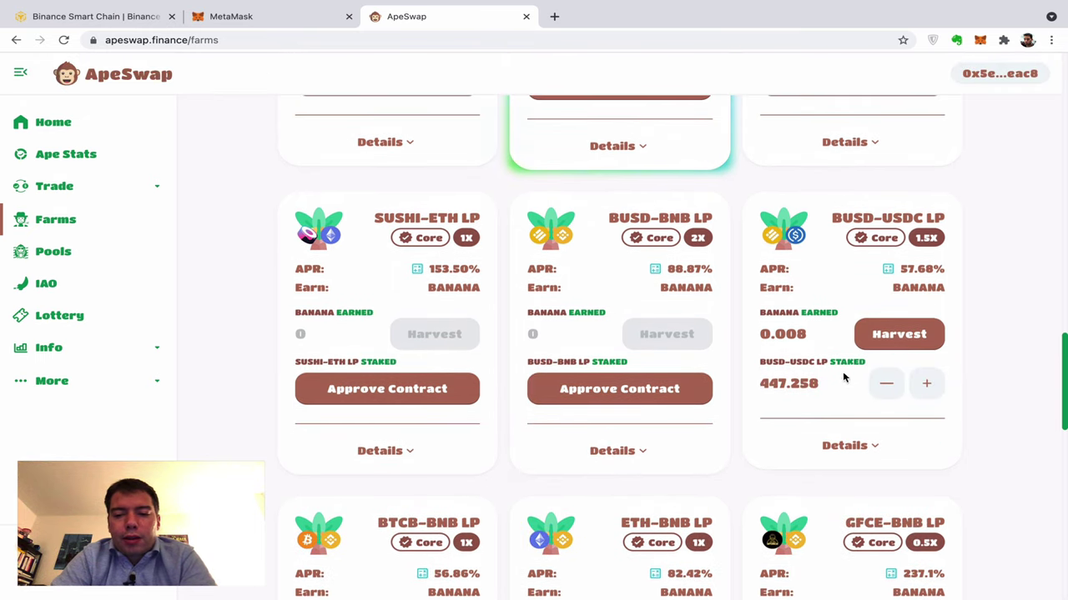
{"action": "scroll", "coordinate": [1003, 269], "scroll_direction": "up", "scroll_amount": 10}
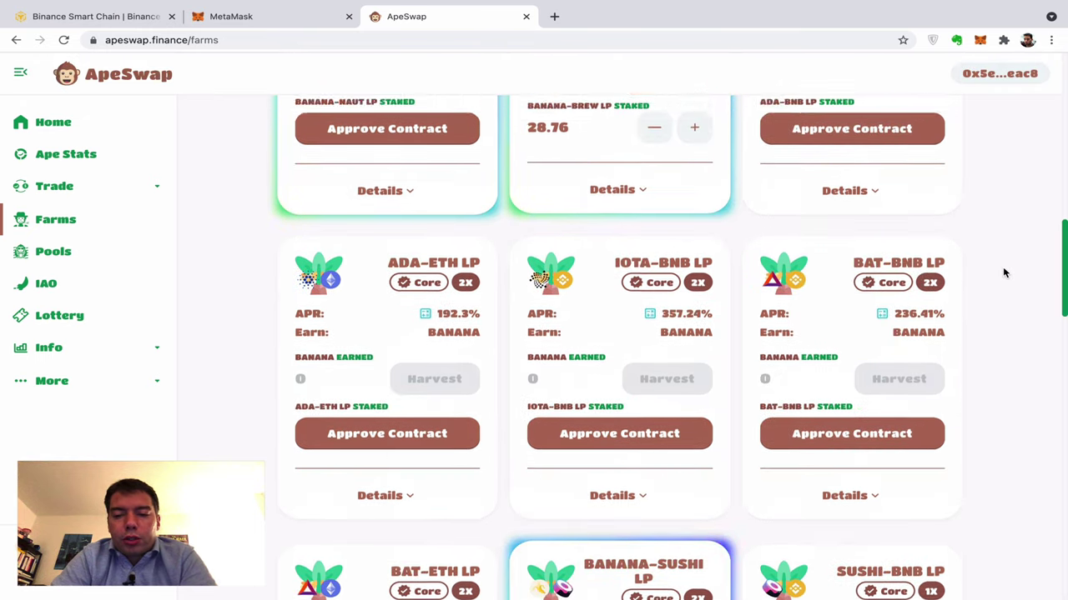
{"action": "left_click_drag", "start_coordinate": [575, 250], "coordinate": [522, 255]}
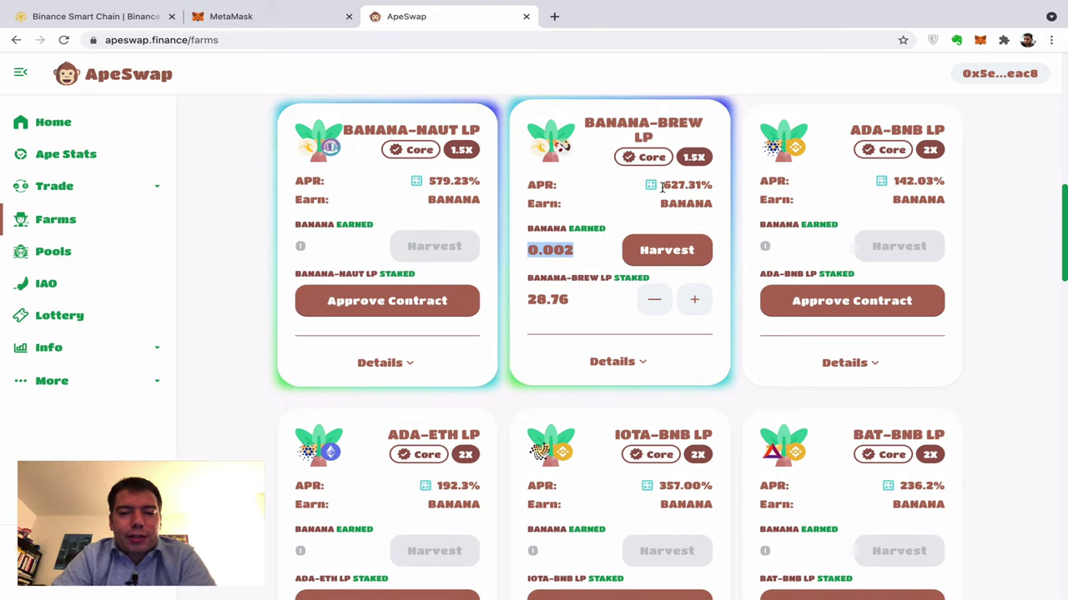
{"action": "left_click_drag", "start_coordinate": [662, 185], "coordinate": [713, 191]}
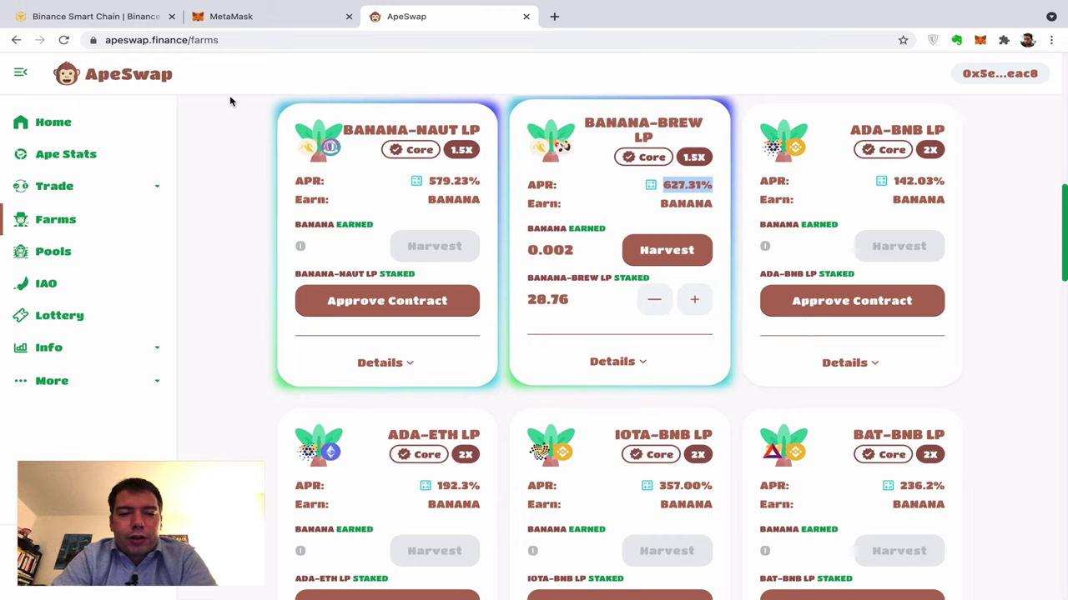
{"action": "left_click", "coordinate": [297, 100]}
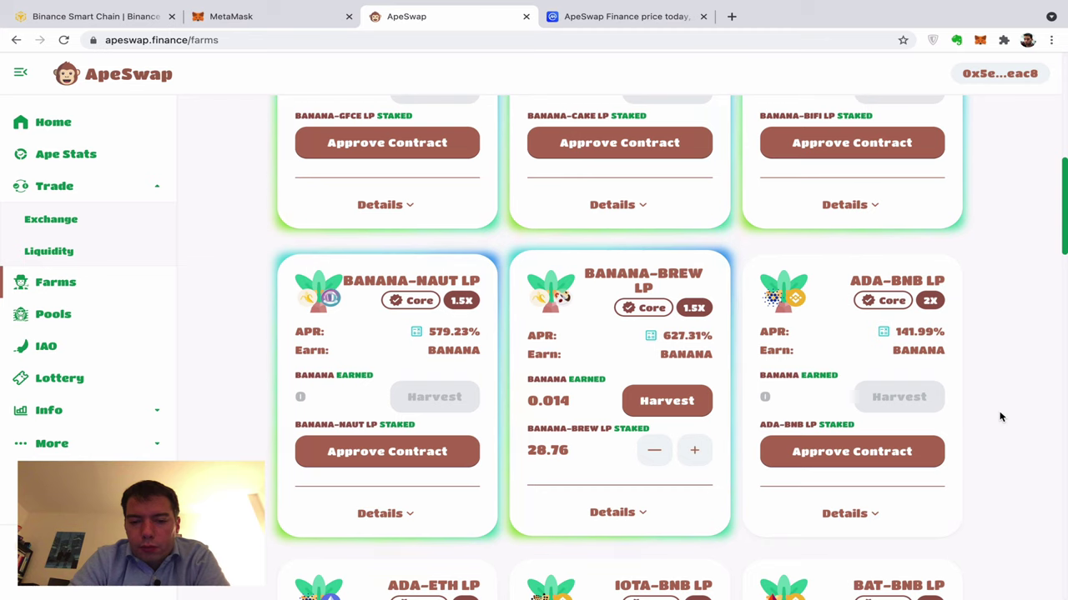
- Review the BANANA-BREW farm's earned rewards, its two paired tokens and its APR
{"action": "left_click_drag", "start_coordinate": [543, 400], "coordinate": [537, 400]}
{"action": "left_click", "coordinate": [581, 404]}
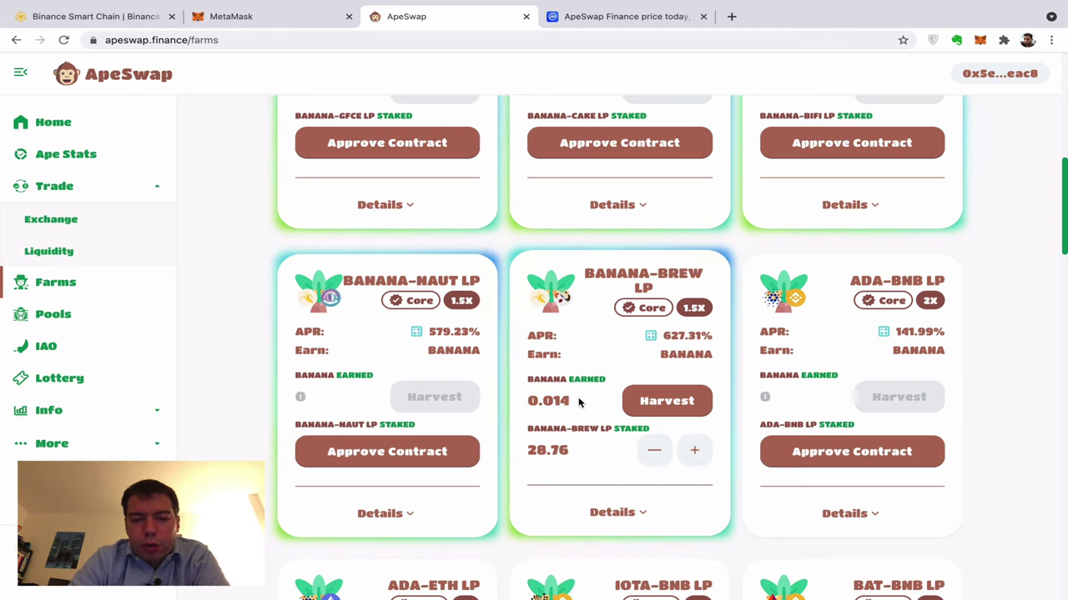
{"action": "double_click", "coordinate": [616, 277]}
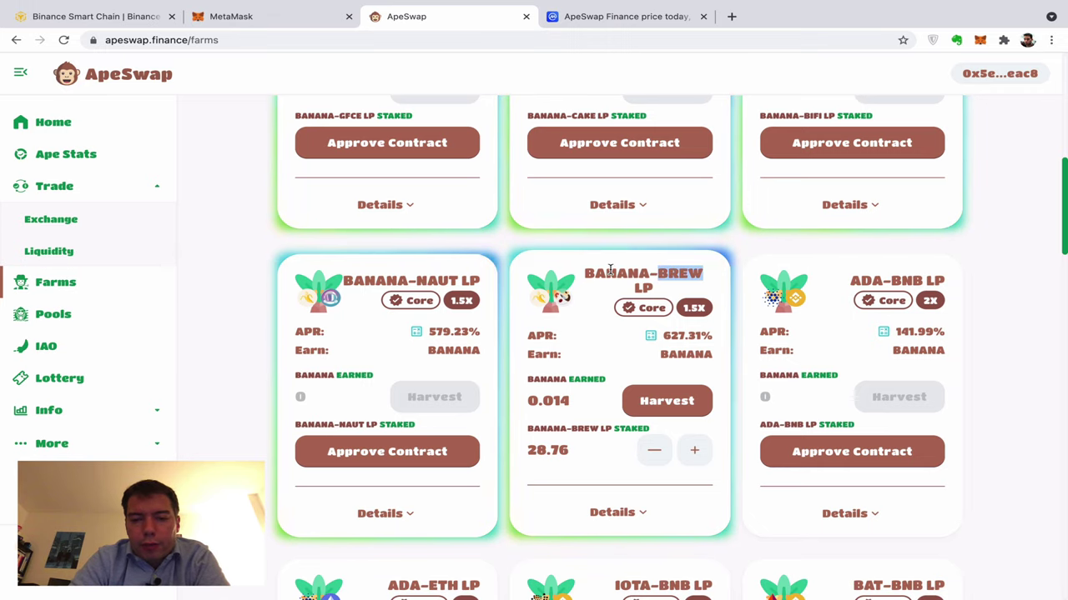
{"action": "left_click_drag", "start_coordinate": [655, 274], "coordinate": [586, 274]}
{"action": "left_click", "coordinate": [672, 274]}
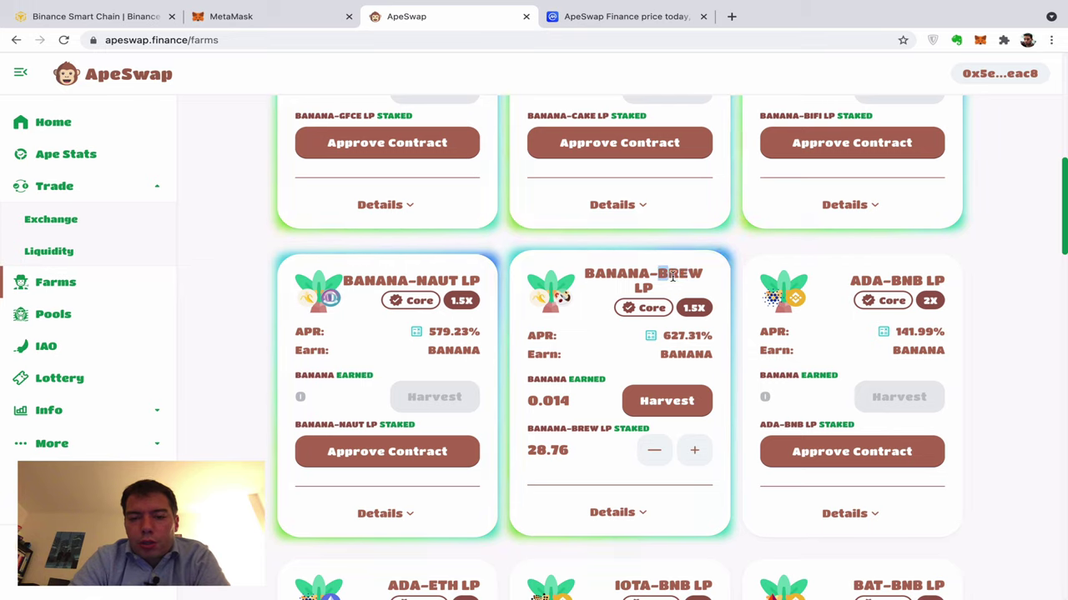
{"action": "left_click_drag", "start_coordinate": [672, 276], "coordinate": [699, 274]}
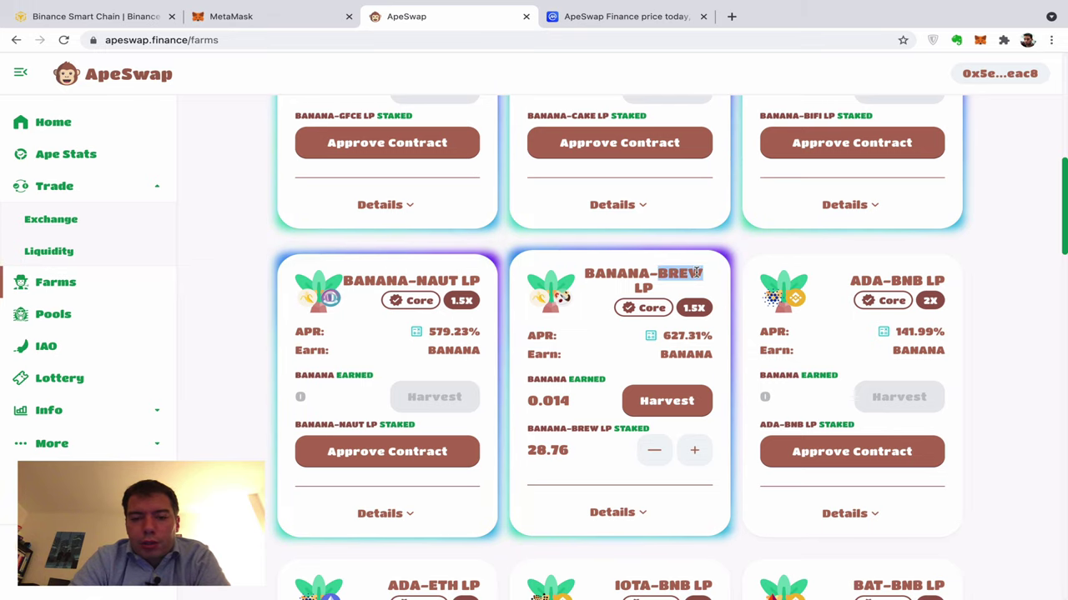
{"action": "double_click", "coordinate": [636, 275]}
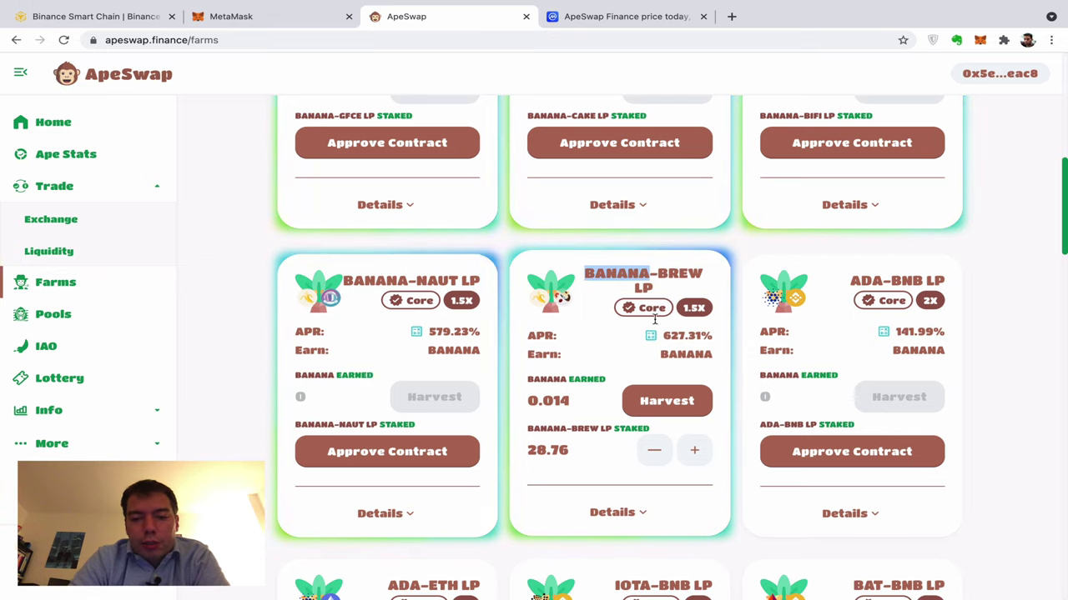
{"action": "left_click_drag", "start_coordinate": [663, 335], "coordinate": [698, 336]}
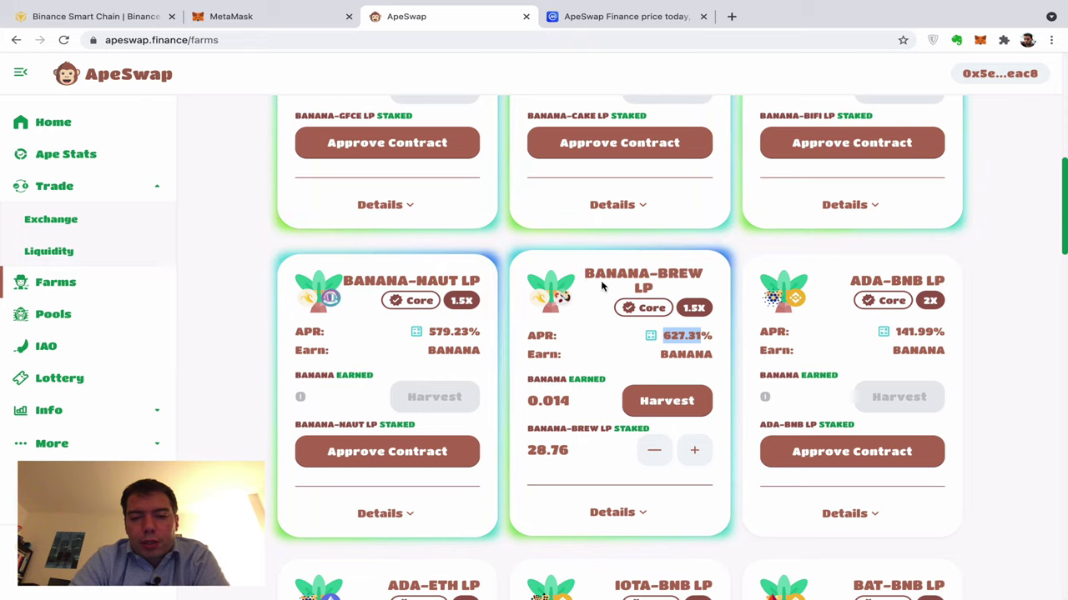
{"action": "left_click_drag", "start_coordinate": [584, 271], "coordinate": [717, 276]}
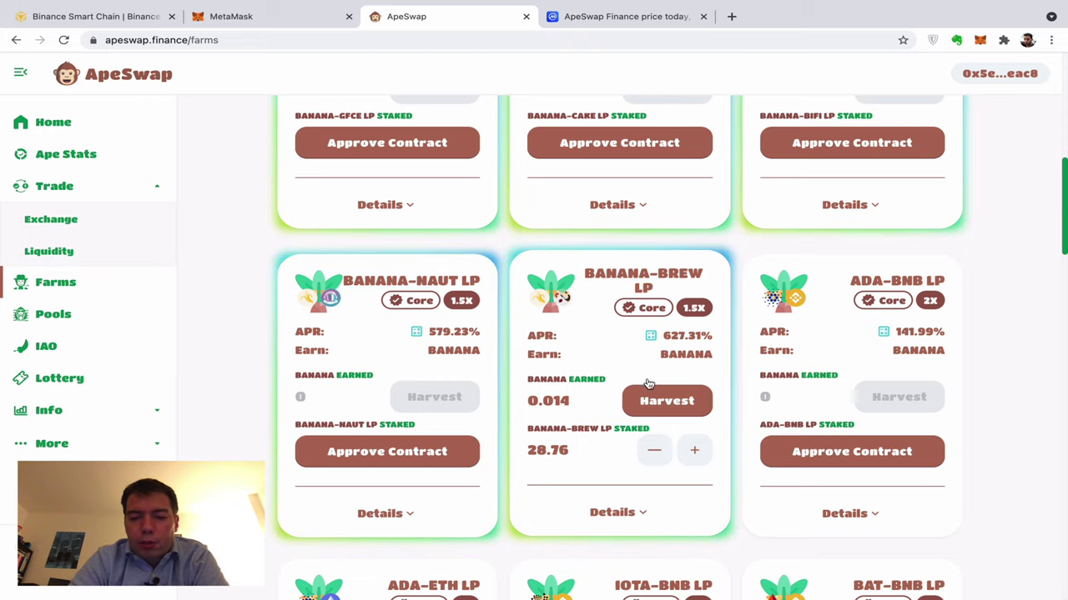
- Check the BANANA token's price on the ApeSwap Finance page of CoinMarketCap and return to the ApeSwap farms
{"action": "scroll", "coordinate": [598, 455], "scroll_direction": "down", "scroll_amount": 1}
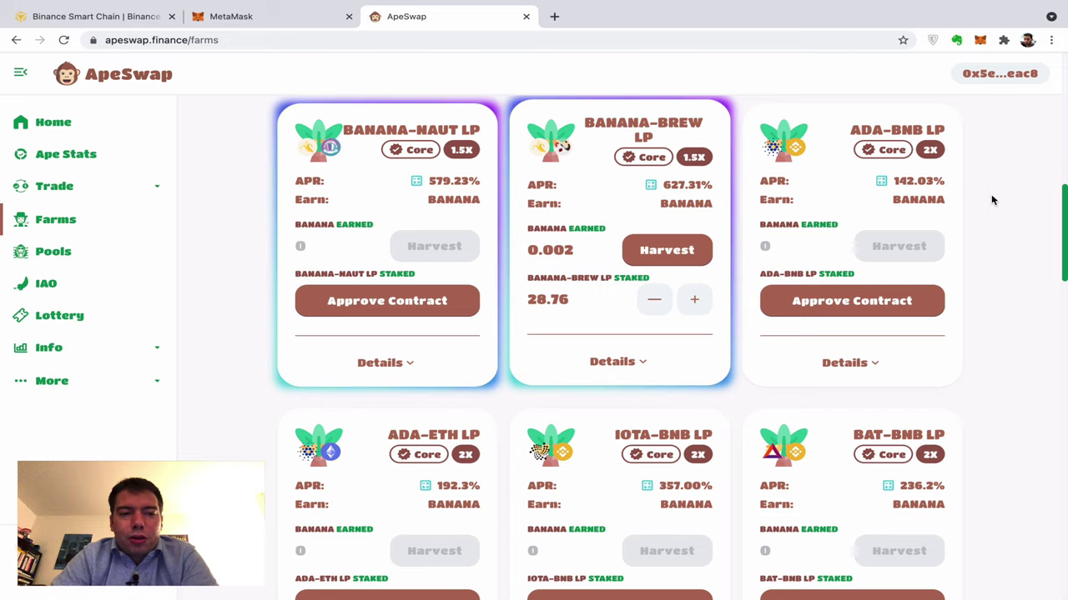
{"action": "scroll", "coordinate": [976, 196], "scroll_direction": "up", "scroll_amount": 1}
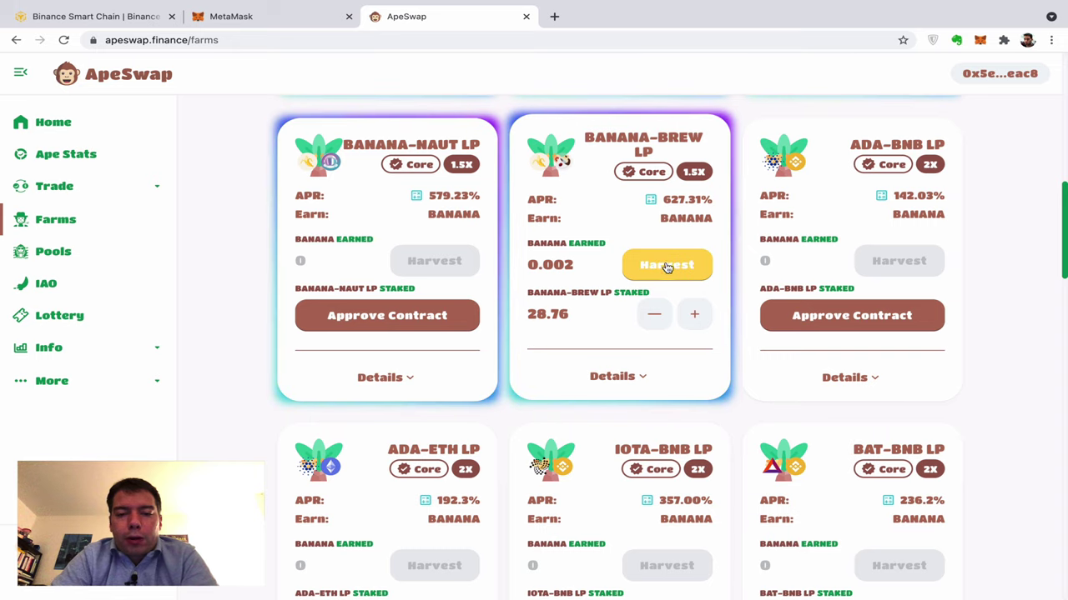
{"action": "left_click", "coordinate": [659, 265]}
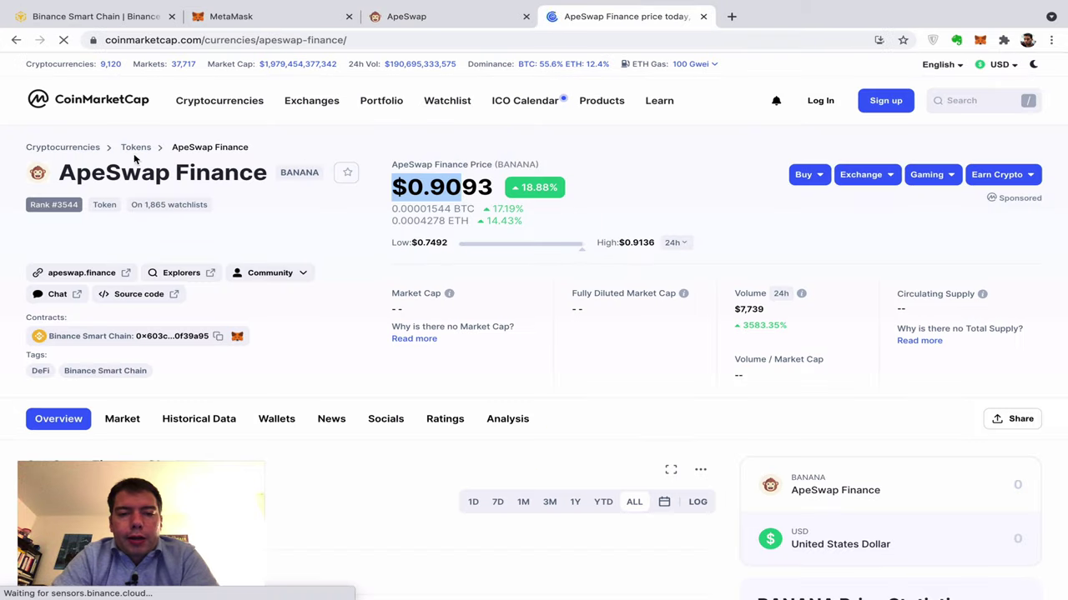
{"action": "left_click_drag", "start_coordinate": [90, 172], "coordinate": [227, 173]}
{"action": "left_click", "coordinate": [233, 175]}
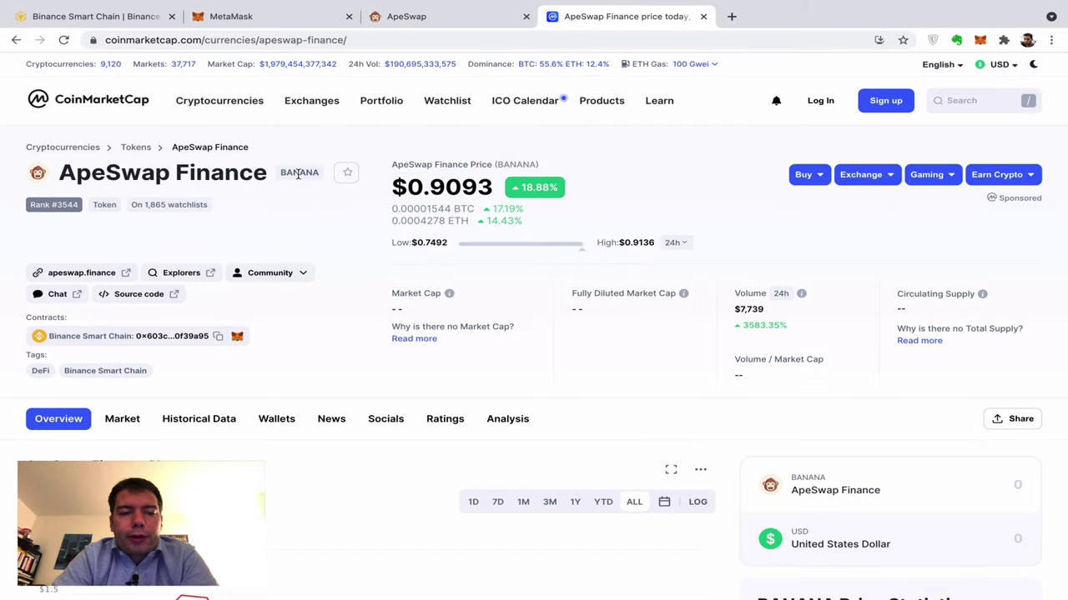
{"action": "left_click", "coordinate": [407, 16]}
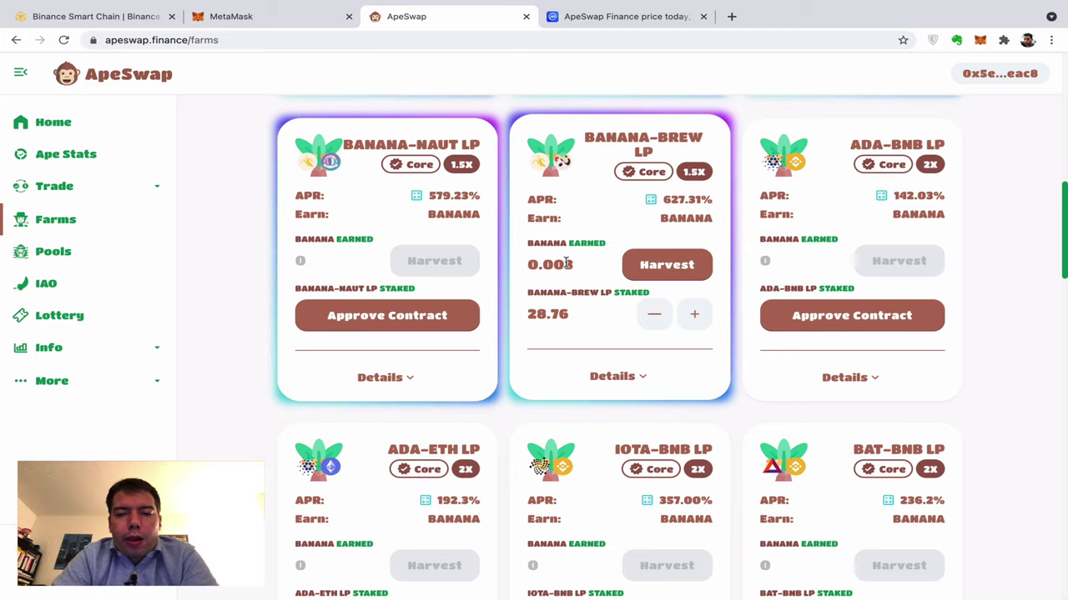
- Request a harvest of the BANANA-BREW farm rewards, reject the transaction in MetaMask and expand the Trade options
{"action": "left_click", "coordinate": [687, 265]}
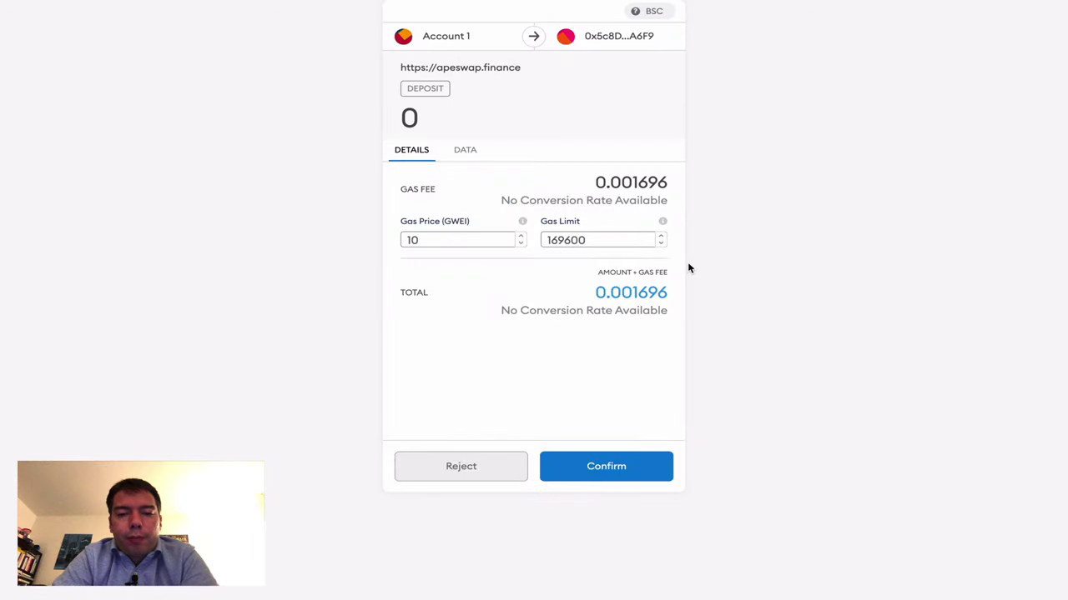
{"action": "left_click", "coordinate": [472, 471]}
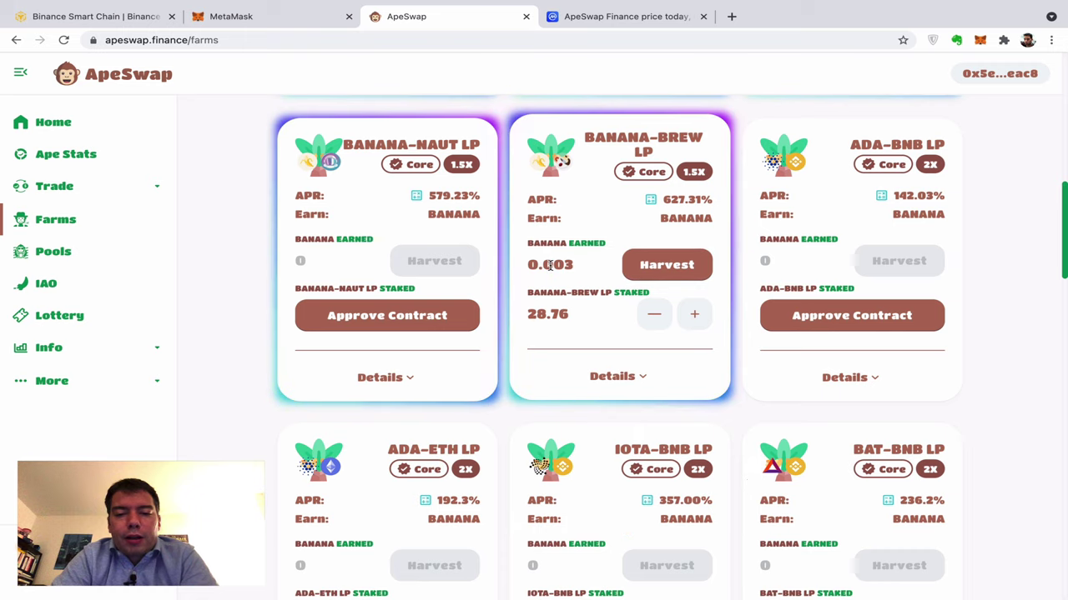
{"action": "left_click", "coordinate": [77, 186]}
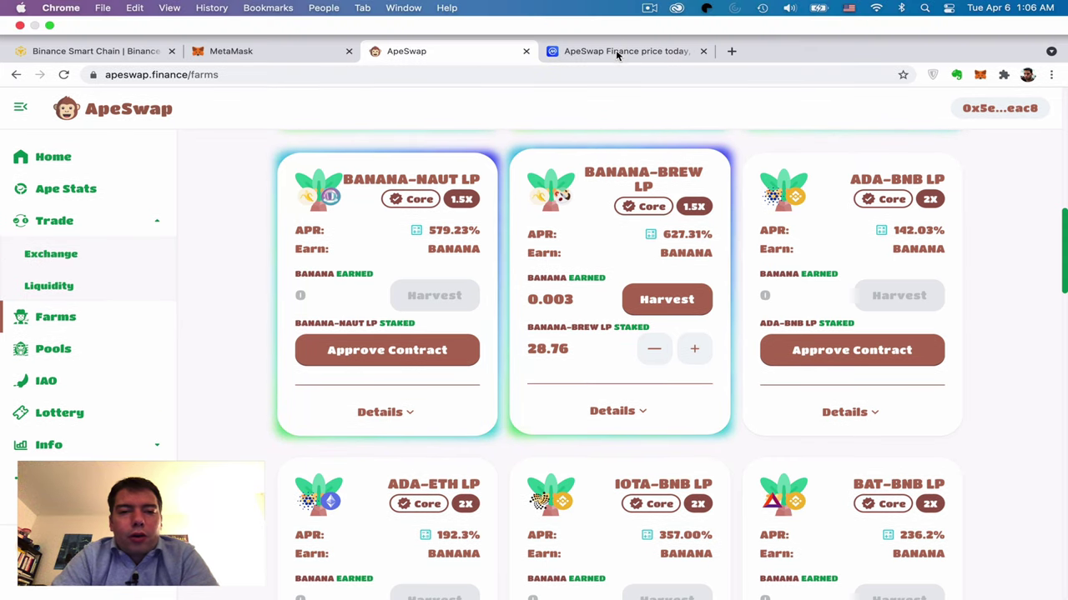
- Check the BANANA market pairs on the ApeSwap Finance page of CoinMarketCap, restore its overview and return to the ApeSwap farms
{"action": "left_click", "coordinate": [617, 16]}
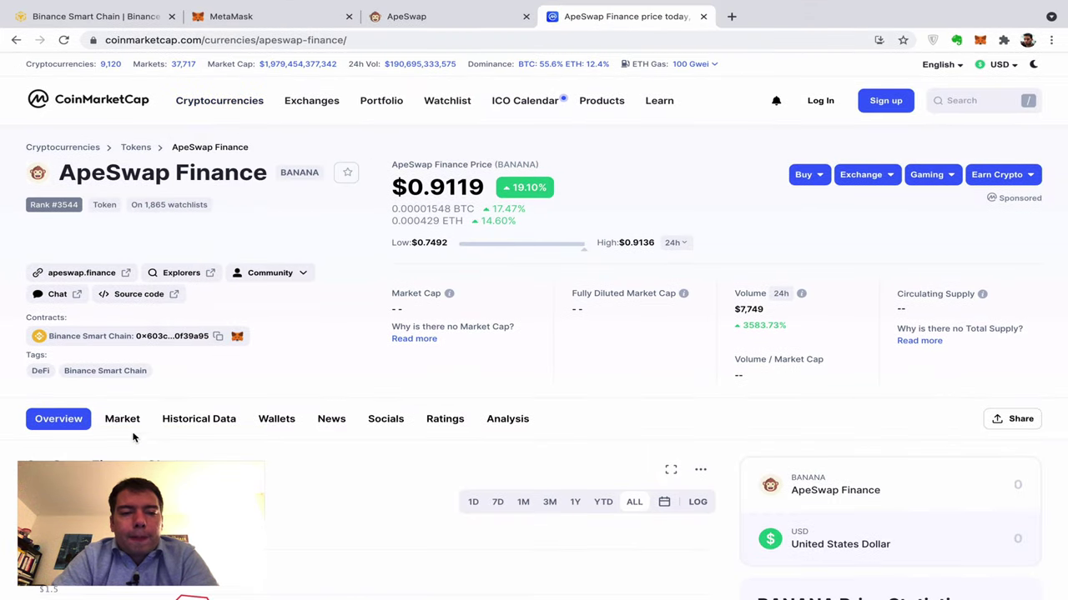
{"action": "left_click", "coordinate": [125, 420]}
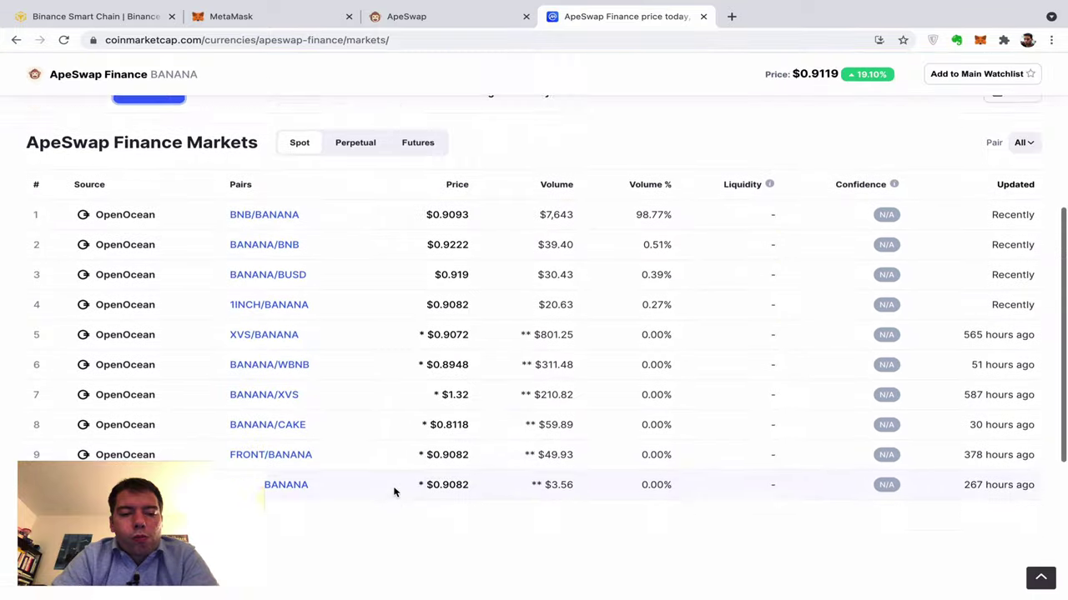
{"action": "scroll", "coordinate": [395, 492], "scroll_direction": "up", "scroll_amount": 10}
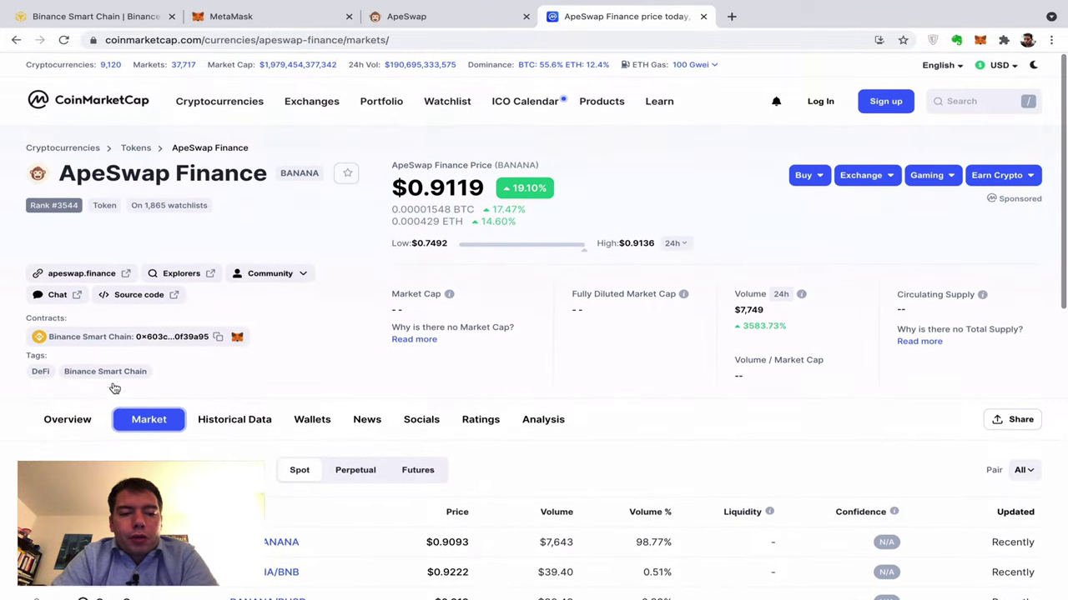
{"action": "left_click", "coordinate": [52, 422]}
{"action": "left_click", "coordinate": [406, 16]}
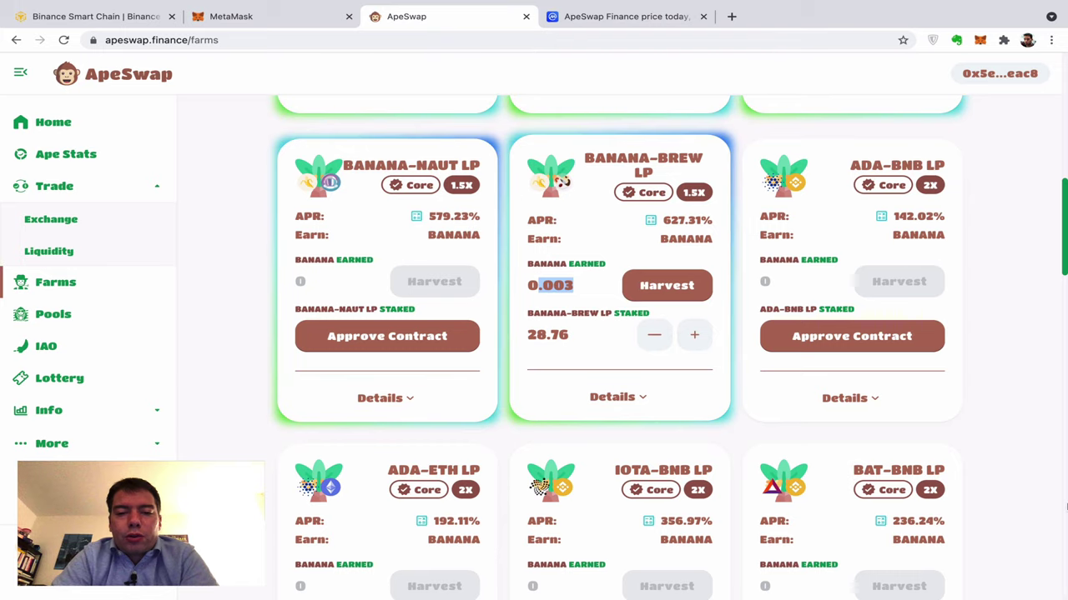
- Check the BANANA earned in the BUSD-USDC farm
{"action": "scroll", "coordinate": [986, 525], "scroll_direction": "down", "scroll_amount": 3}
{"action": "scroll", "coordinate": [985, 525], "scroll_direction": "down", "scroll_amount": 6}
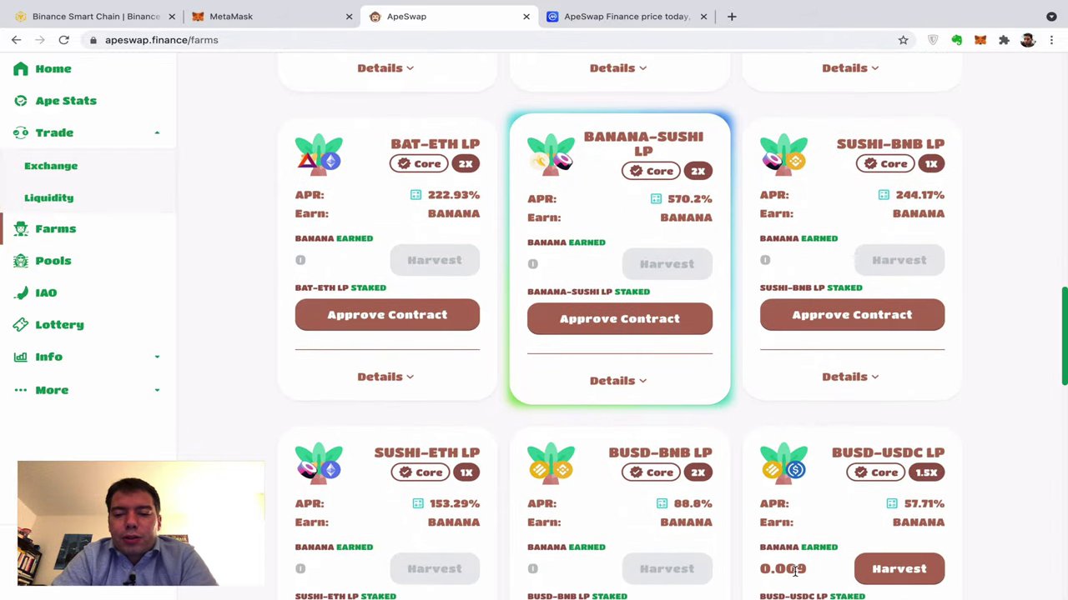
{"action": "scroll", "coordinate": [955, 346], "scroll_direction": "up", "scroll_amount": 3}
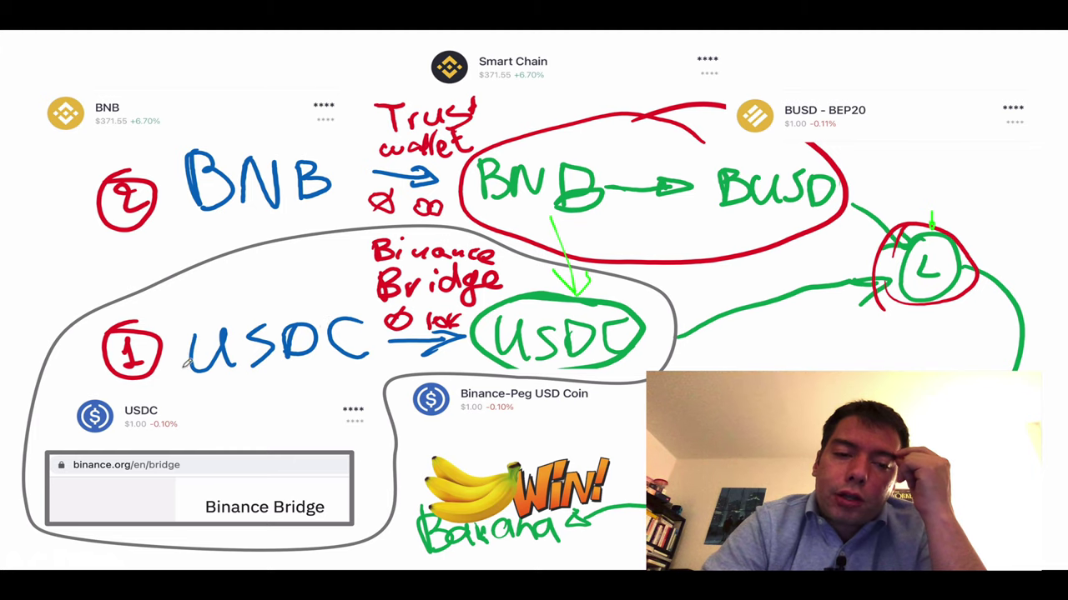
- Underline the starting USDC in the diagram and bring up the Binance Bridge page
{"action": "left_click_drag", "start_coordinate": [190, 381], "coordinate": [331, 381]}
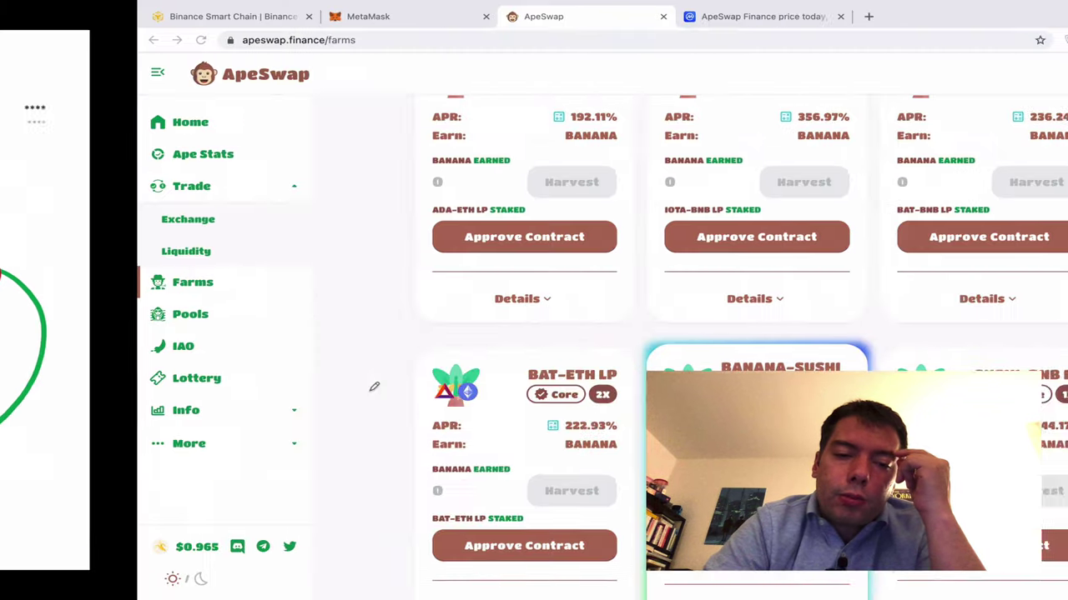
{"action": "left_click", "coordinate": [74, 18]}
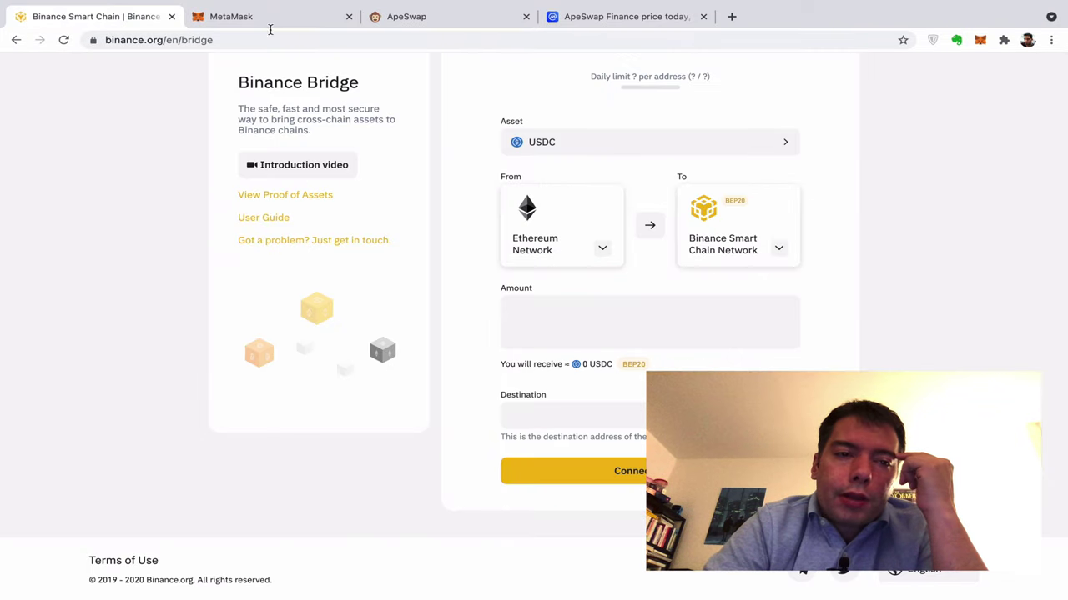
{"action": "left_click", "coordinate": [365, 83]}
{"action": "left_click_drag", "start_coordinate": [250, 83], "coordinate": [336, 83]}
{"action": "left_click", "coordinate": [297, 83]}
{"action": "left_click", "coordinate": [336, 84]}
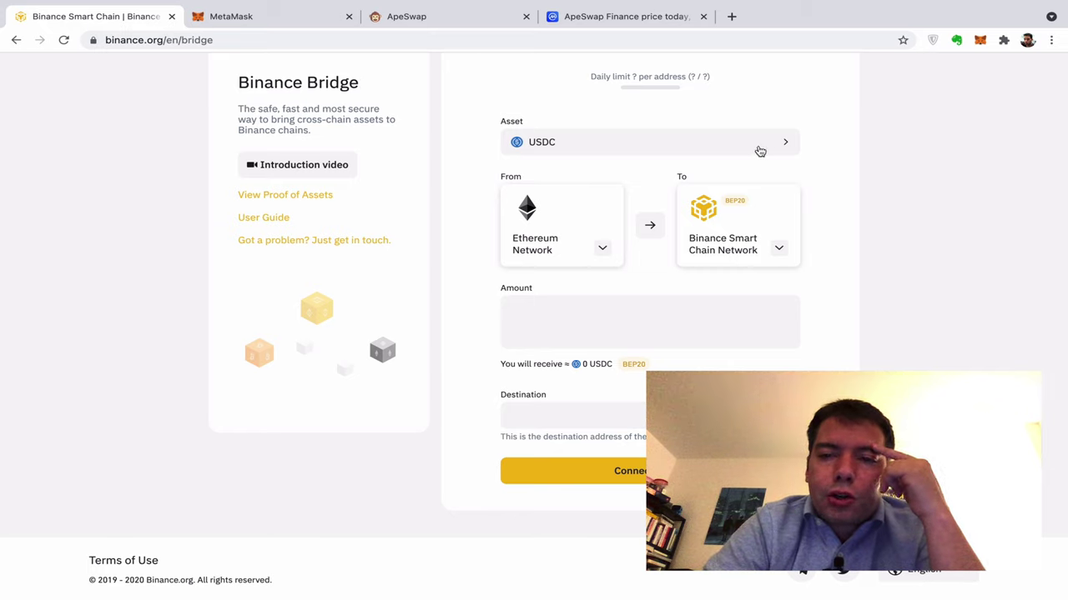
- Keep Ethereum Network as the bridge's source, set the amount to 100 USDC and activate the destination address field
{"action": "left_click", "coordinate": [602, 248]}
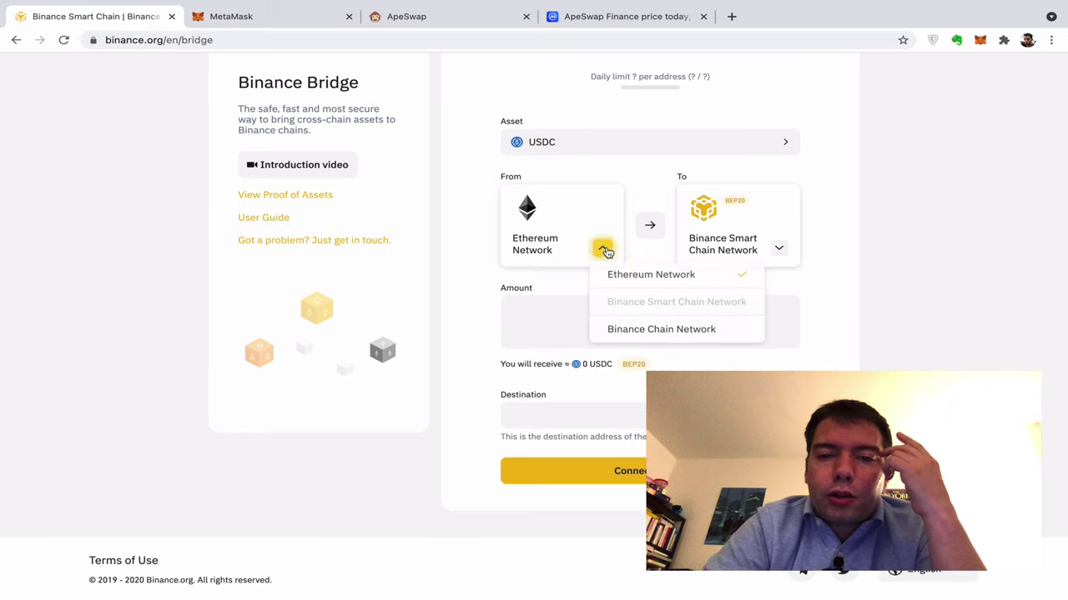
{"action": "left_click", "coordinate": [667, 284]}
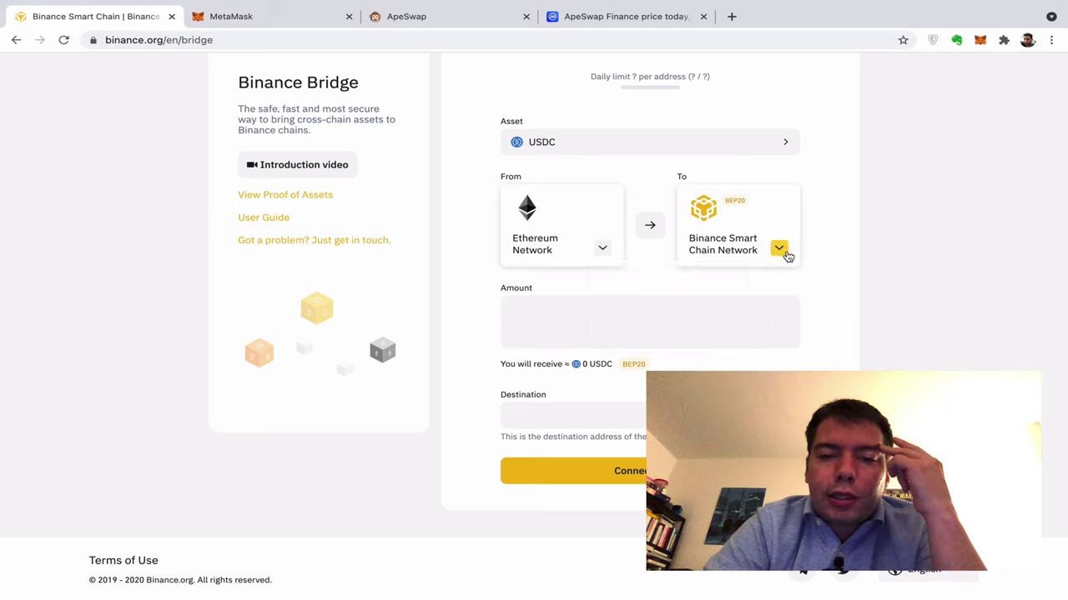
{"action": "left_click", "coordinate": [559, 316]}
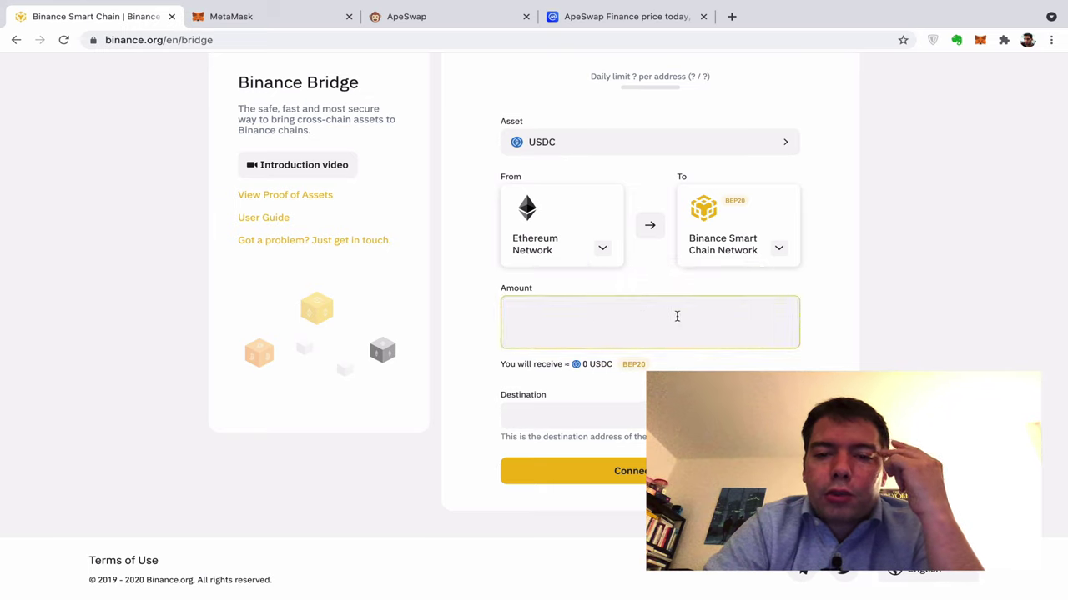
{"action": "type", "text": "100"}
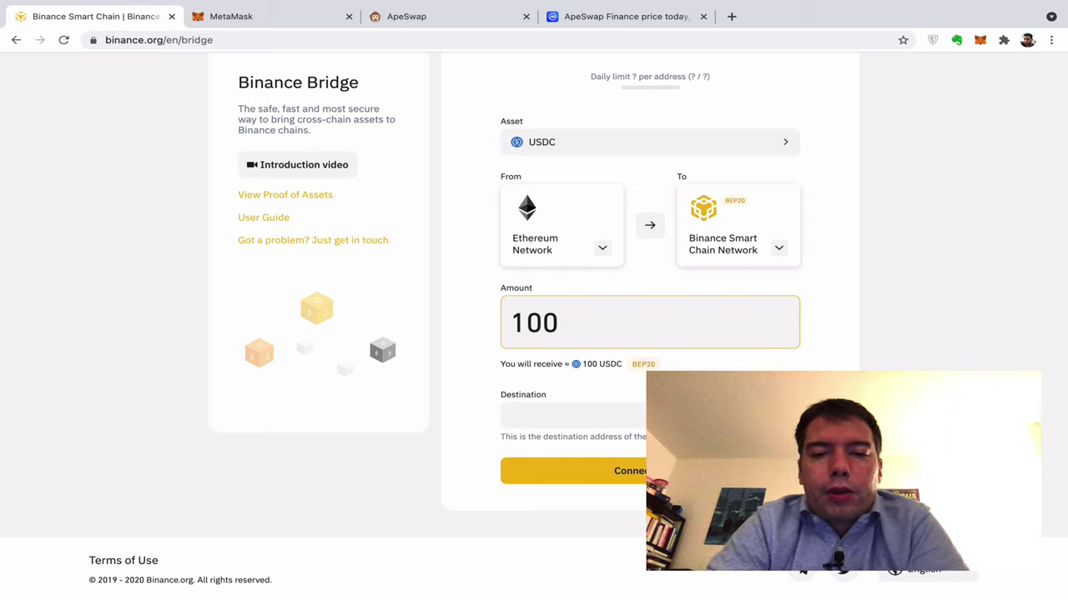
{"action": "key", "text": "super+a"}
{"action": "left_click", "coordinate": [631, 415]}
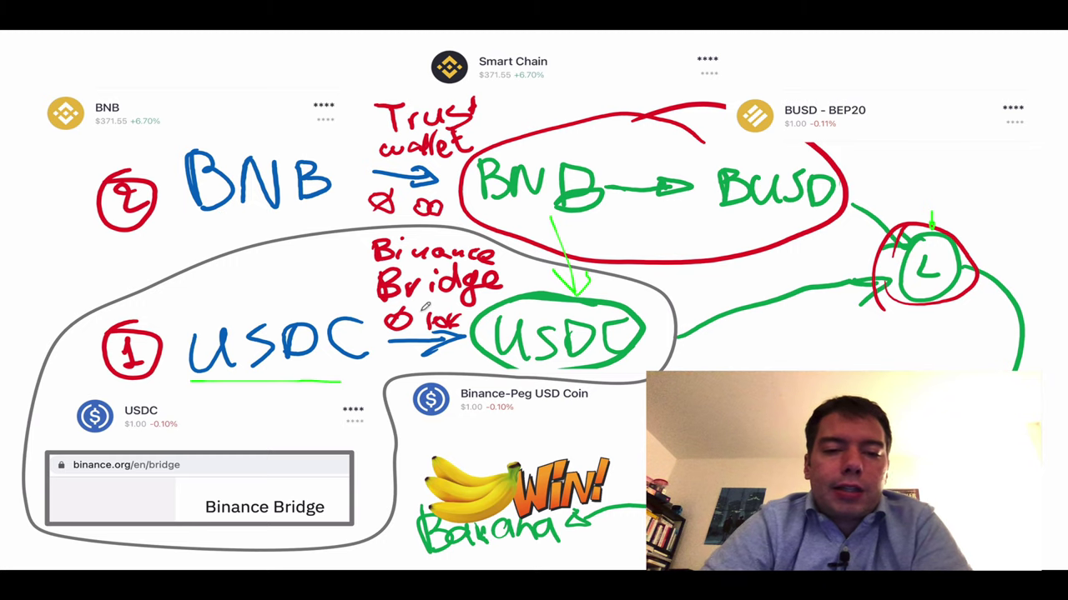
- Mark the 10K limit and bridge address in the diagram, and highlight the path from BNB through BUSD, liquidity and Farm to Banana
{"action": "mouse_move", "coordinate": [421, 314]}
{"action": "left_mouse_down"}
{"action": "mouse_move", "coordinate": [422, 337]}
{"action": "mouse_move", "coordinate": [460, 333]}
{"action": "mouse_move", "coordinate": [464, 315]}
{"action": "mouse_move", "coordinate": [429, 303]}
{"action": "left_mouse_up"}
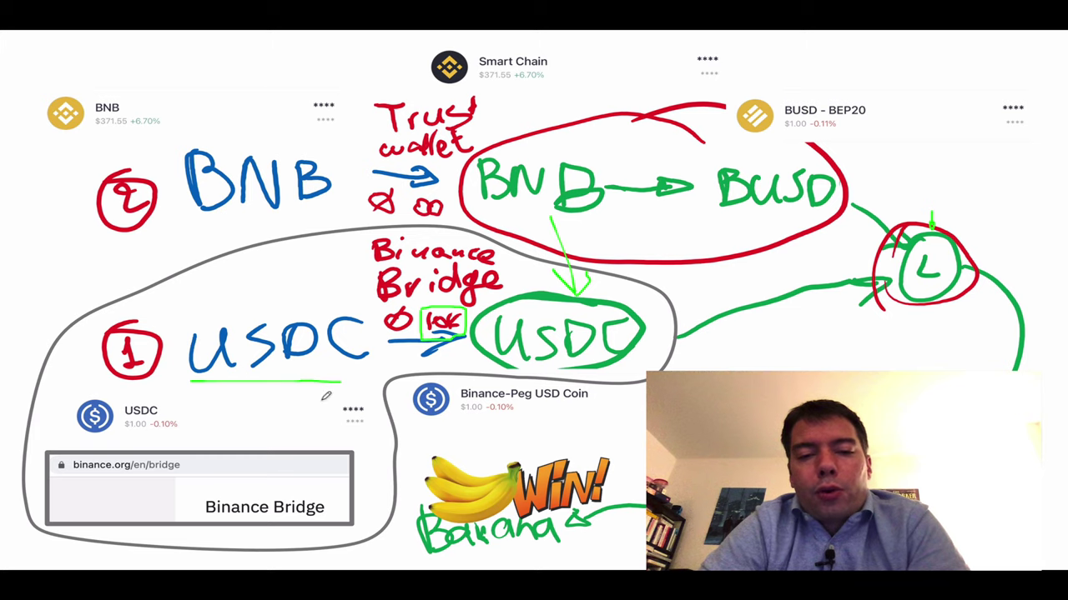
{"action": "left_click_drag", "start_coordinate": [66, 471], "coordinate": [179, 477]}
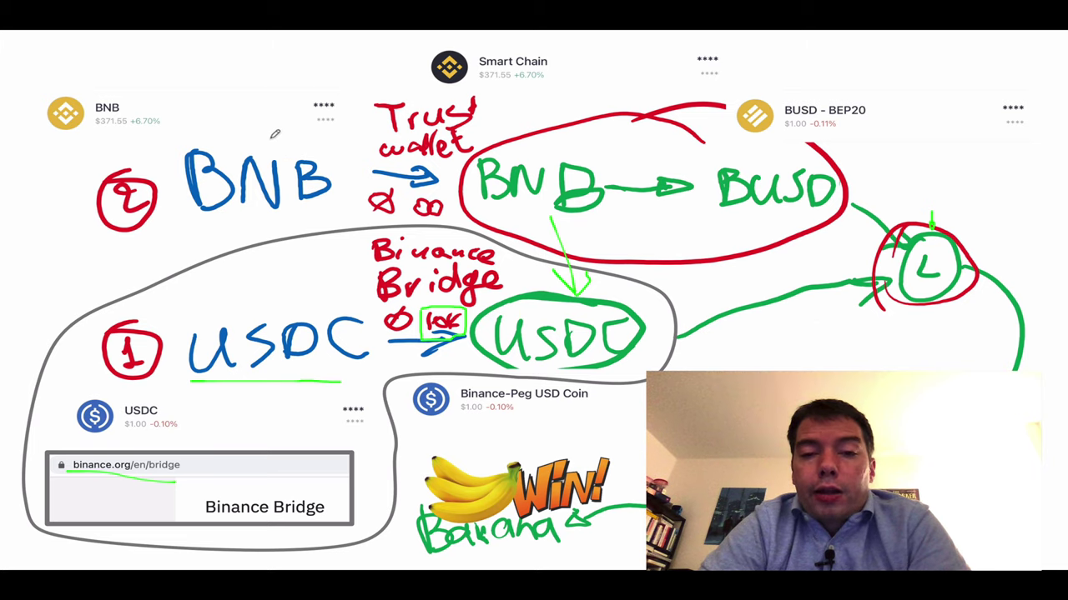
{"action": "mouse_move", "coordinate": [159, 135]}
{"action": "left_mouse_down"}
{"action": "mouse_move", "coordinate": [296, 167]}
{"action": "mouse_move", "coordinate": [241, 141]}
{"action": "left_mouse_up"}
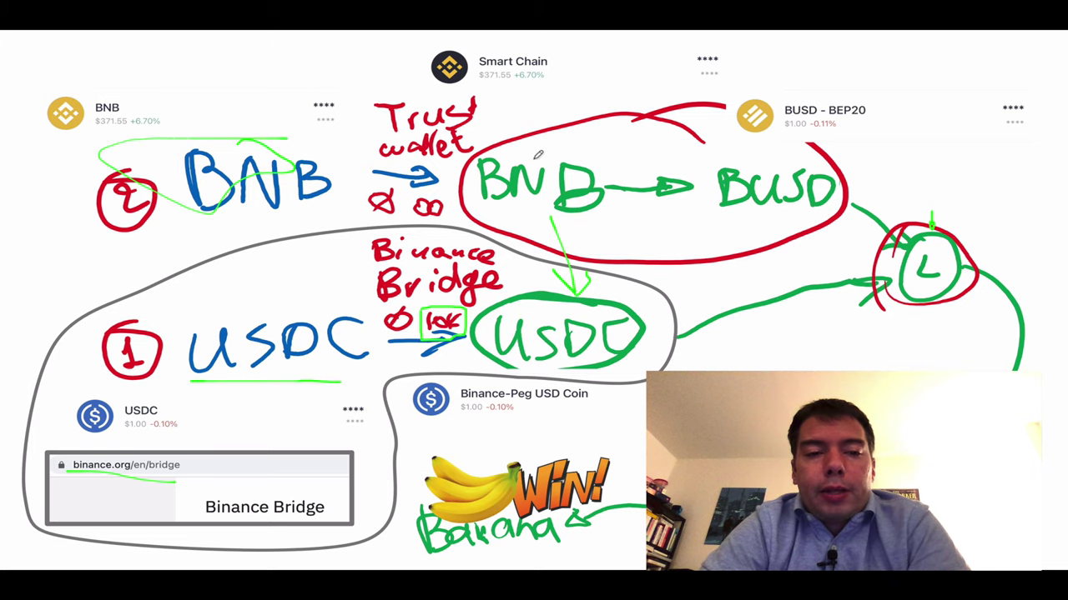
{"action": "mouse_move", "coordinate": [512, 151]}
{"action": "left_mouse_down"}
{"action": "mouse_move", "coordinate": [596, 196]}
{"action": "mouse_move", "coordinate": [558, 156]}
{"action": "left_mouse_up"}
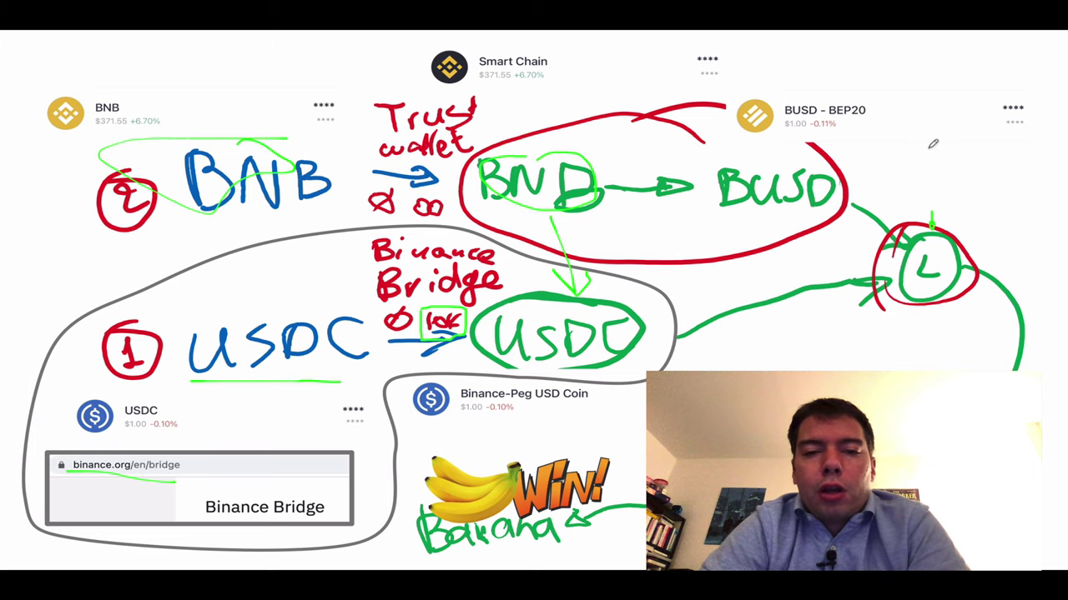
{"action": "mouse_move", "coordinate": [789, 153]}
{"action": "left_mouse_down"}
{"action": "mouse_move", "coordinate": [793, 163]}
{"action": "mouse_move", "coordinate": [717, 200]}
{"action": "mouse_move", "coordinate": [805, 188]}
{"action": "mouse_move", "coordinate": [751, 167]}
{"action": "left_mouse_up"}
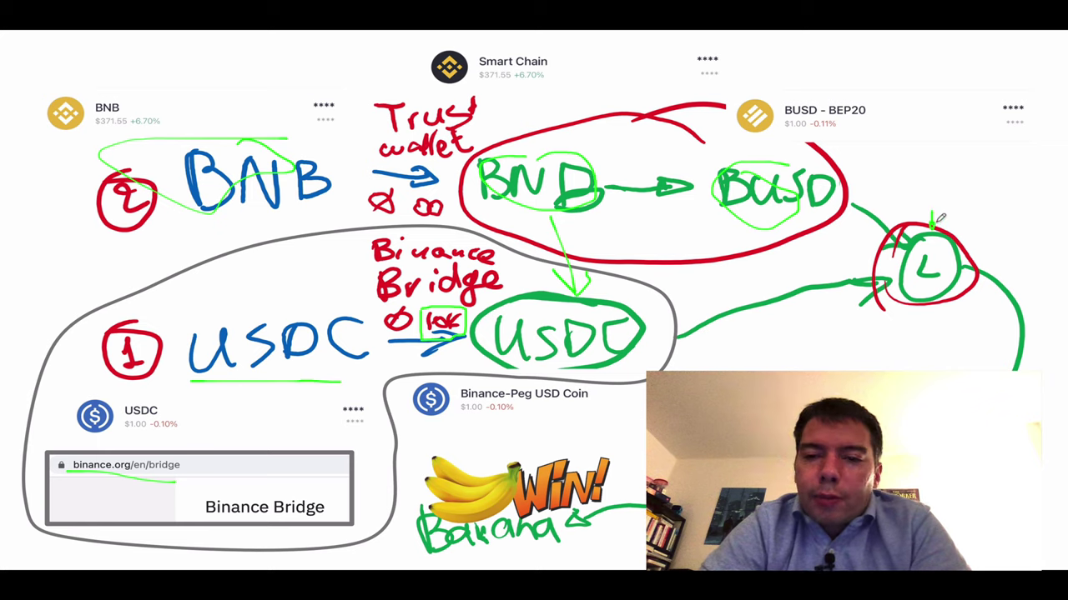
{"action": "mouse_move", "coordinate": [922, 224]}
{"action": "left_mouse_down"}
{"action": "mouse_move", "coordinate": [905, 309]}
{"action": "mouse_move", "coordinate": [951, 234]}
{"action": "left_mouse_up"}
{"action": "mouse_move", "coordinate": [814, 440]}
{"action": "left_mouse_down"}
{"action": "mouse_move", "coordinate": [722, 494]}
{"action": "mouse_move", "coordinate": [771, 534]}
{"action": "left_mouse_up"}
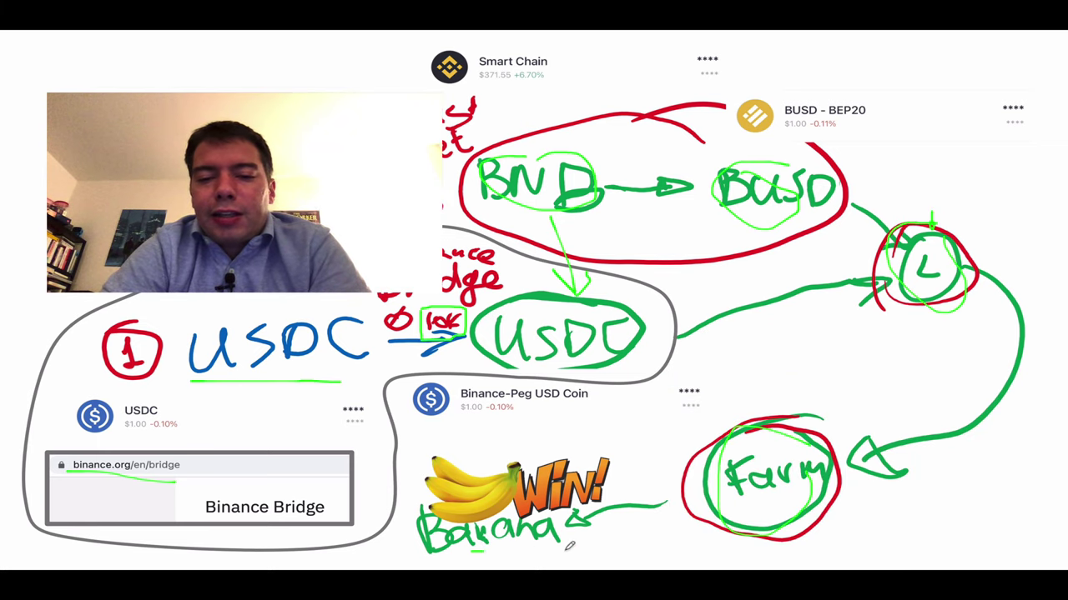
{"action": "left_click_drag", "start_coordinate": [473, 548], "coordinate": [661, 553]}
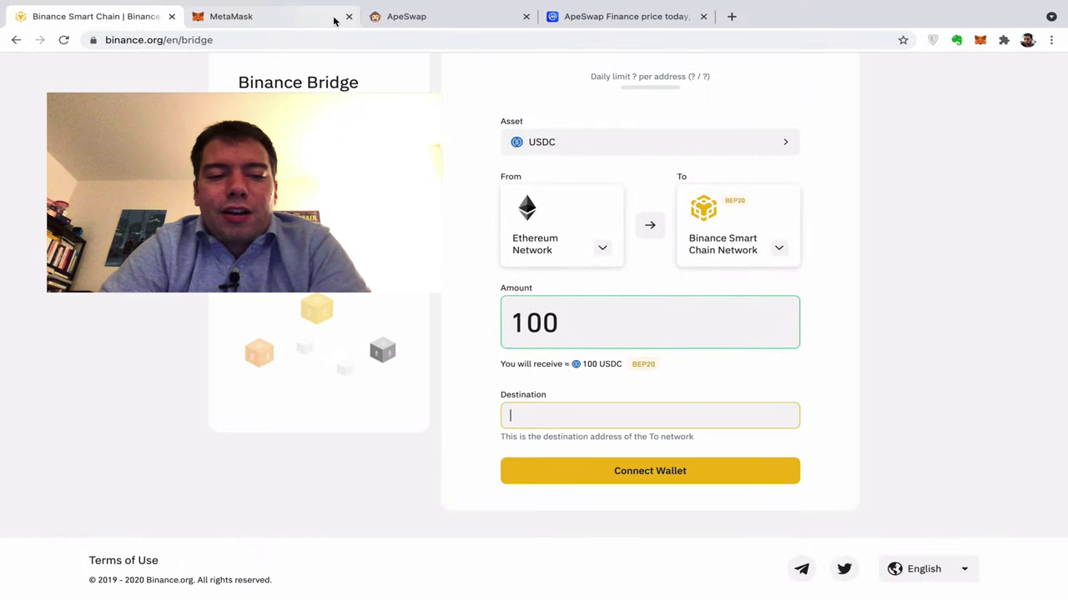
- Look over the MetaMask balances and compare the BANANA earned in the BUSD-USDC and BANANA-BREW farms on ApeSwap
{"action": "left_click", "coordinate": [300, 24]}
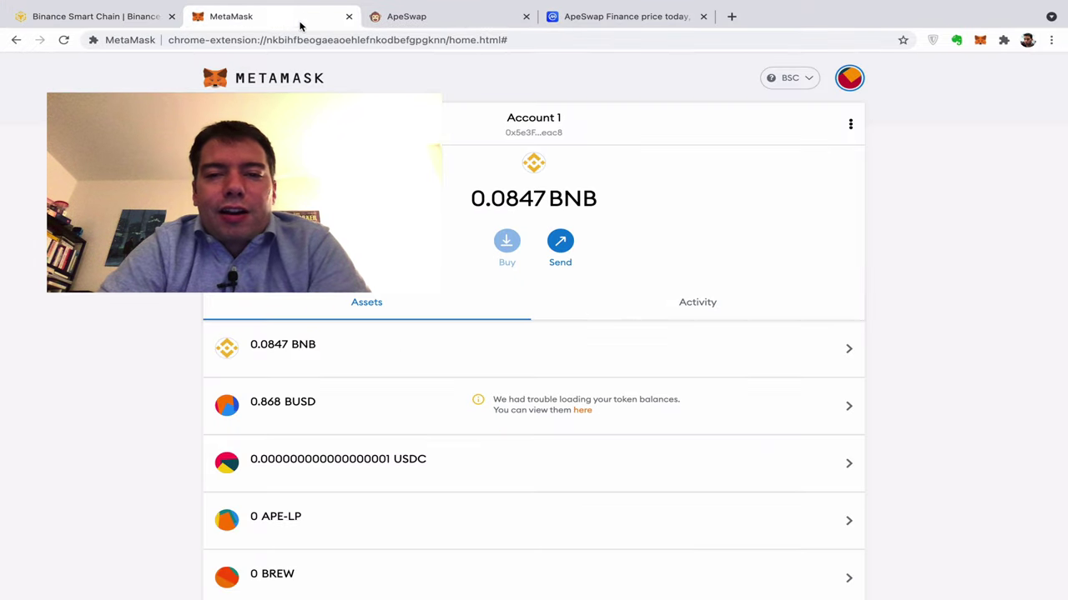
{"action": "left_click", "coordinate": [424, 17]}
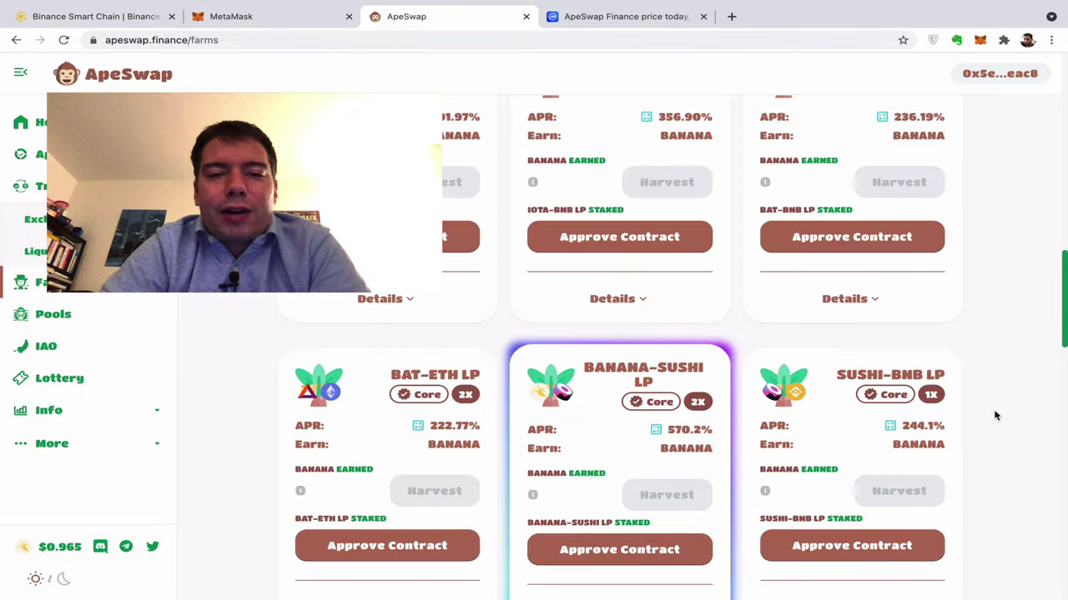
{"action": "scroll", "coordinate": [1005, 433], "scroll_direction": "down", "scroll_amount": 4}
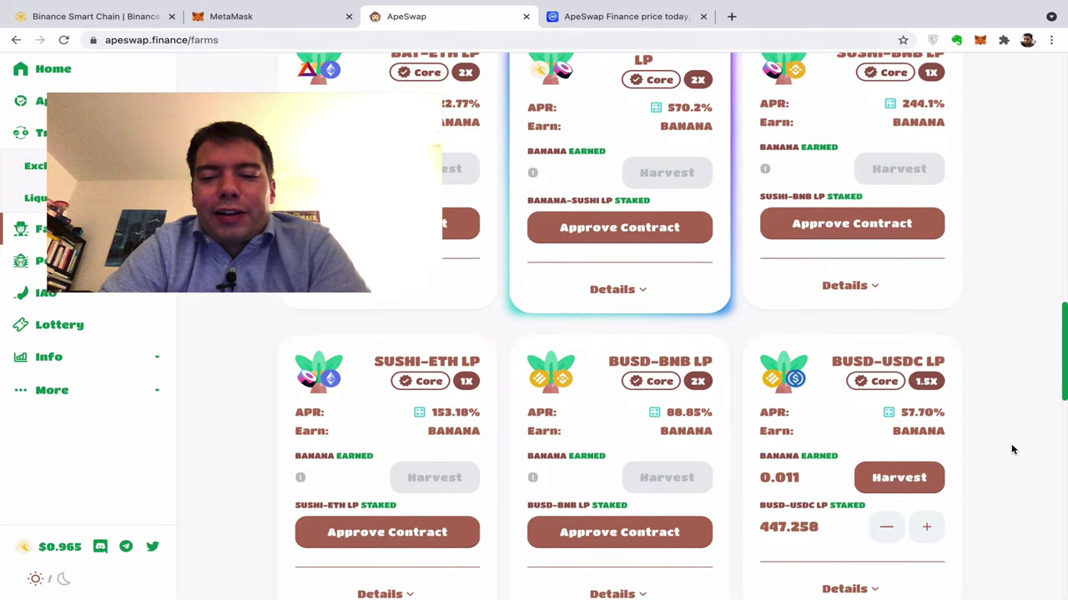
{"action": "scroll", "coordinate": [1010, 445], "scroll_direction": "down", "scroll_amount": 2}
{"action": "scroll", "coordinate": [969, 423], "scroll_direction": "up", "scroll_amount": 2}
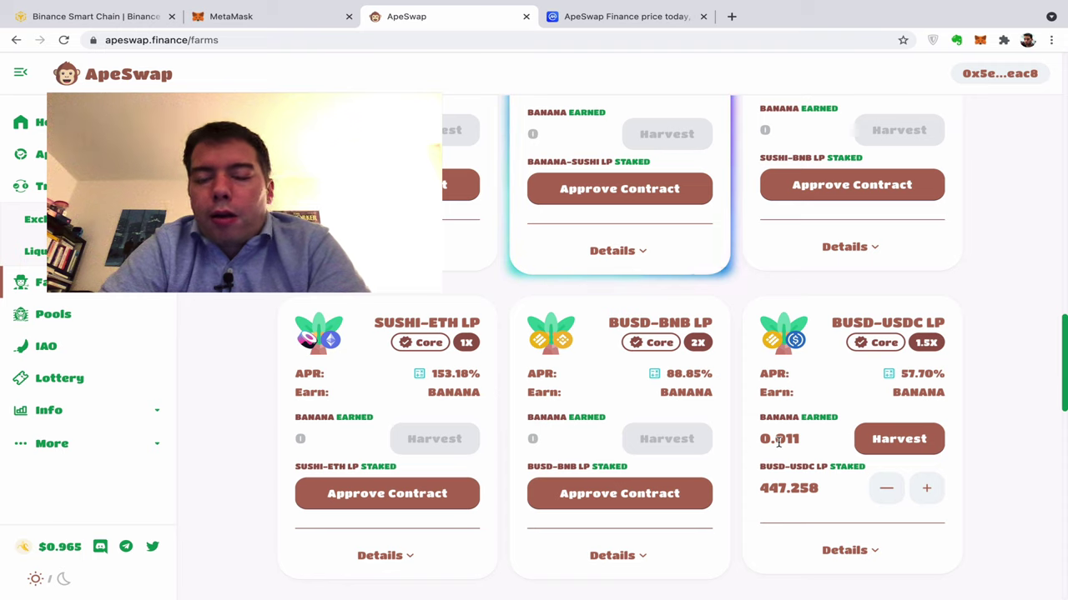
{"action": "scroll", "coordinate": [982, 324], "scroll_direction": "up", "scroll_amount": 3}
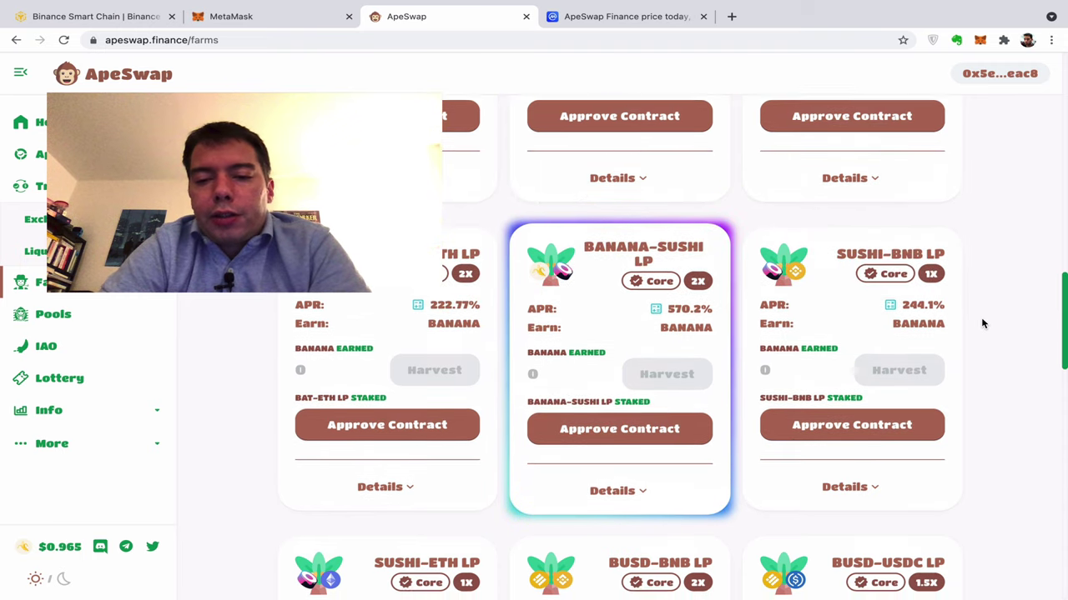
{"action": "scroll", "coordinate": [983, 324], "scroll_direction": "up", "scroll_amount": 3}
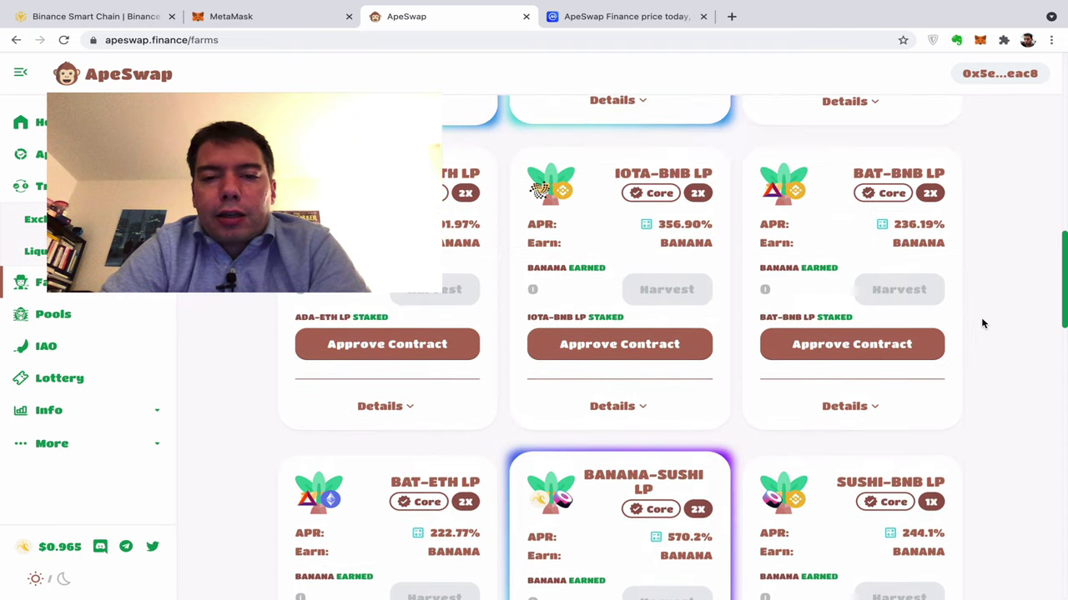
{"action": "scroll", "coordinate": [982, 323], "scroll_direction": "up", "scroll_amount": 3}
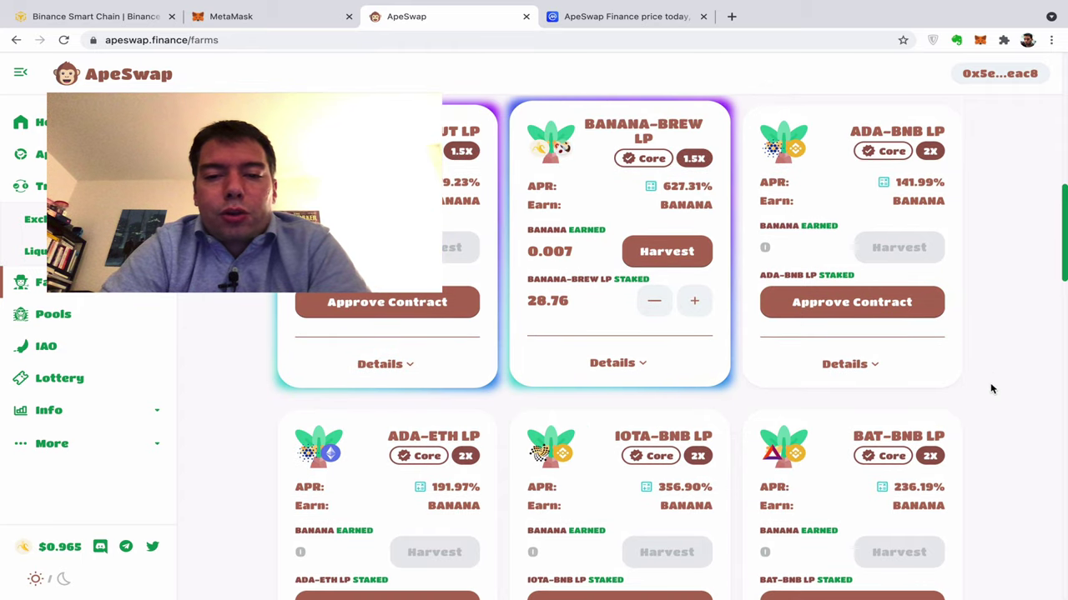
{"action": "scroll", "coordinate": [986, 442], "scroll_direction": "down", "scroll_amount": 9}
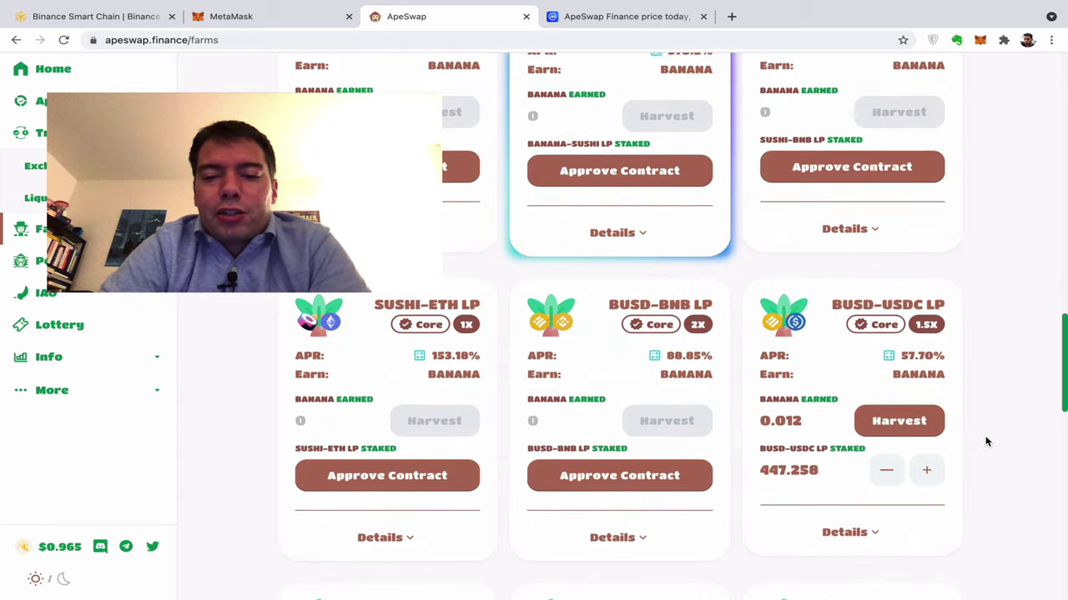